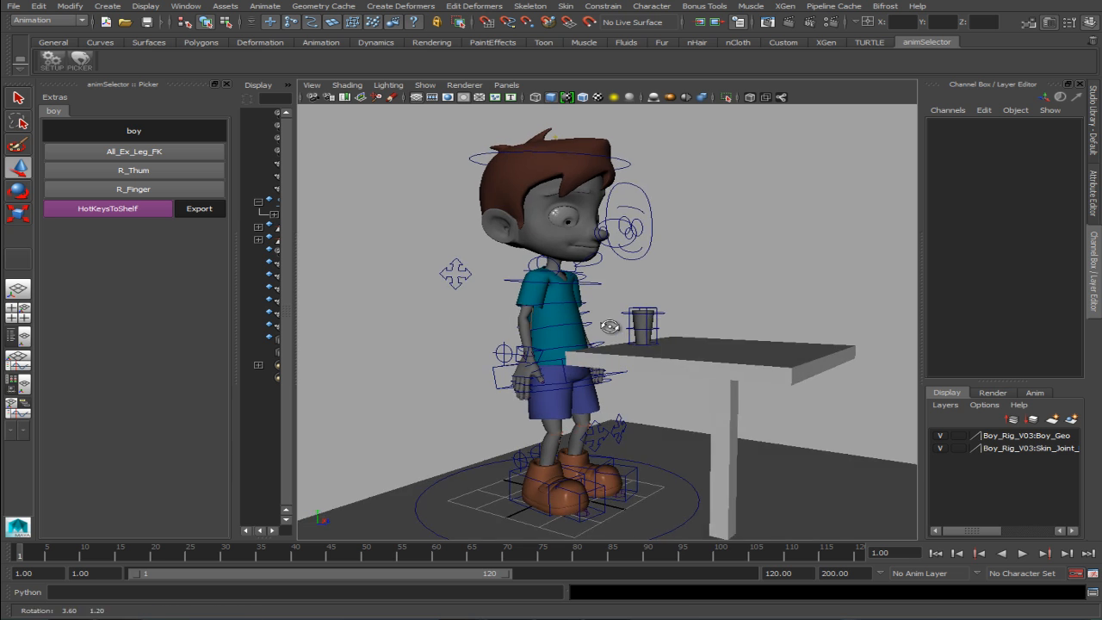
Examine the available constraint types and the scene's boy, cup, tabletop, table leg and floor.
alt+right_drag(611, 328, 590, 343)
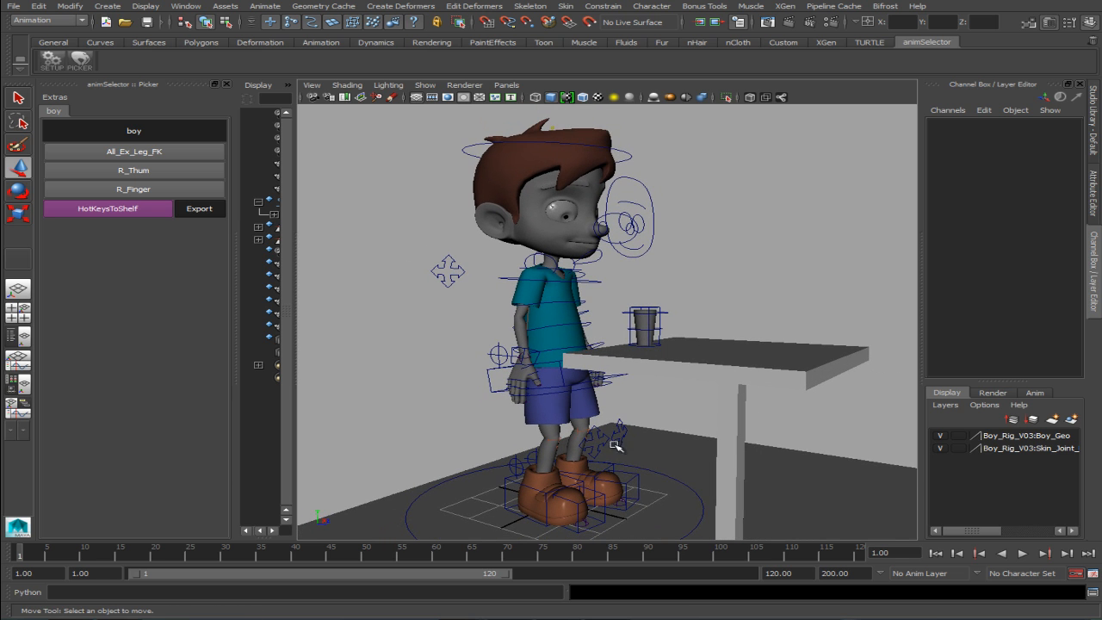
click(603, 7)
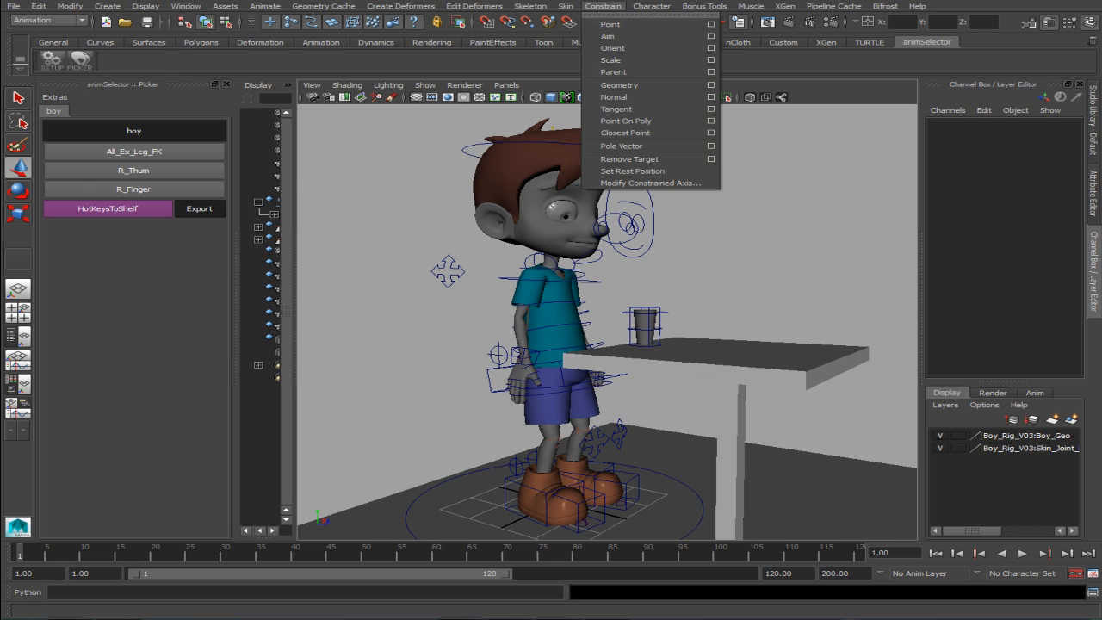
click(517, 174)
alt+drag(531, 298, 629, 320)
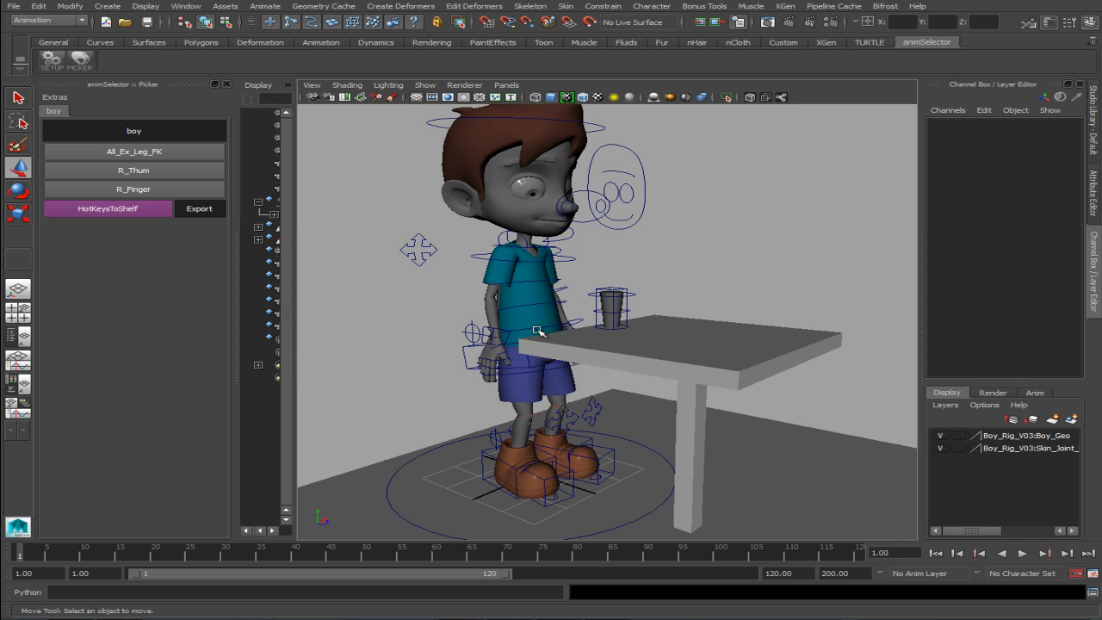
alt+drag(538, 332, 372, 325)
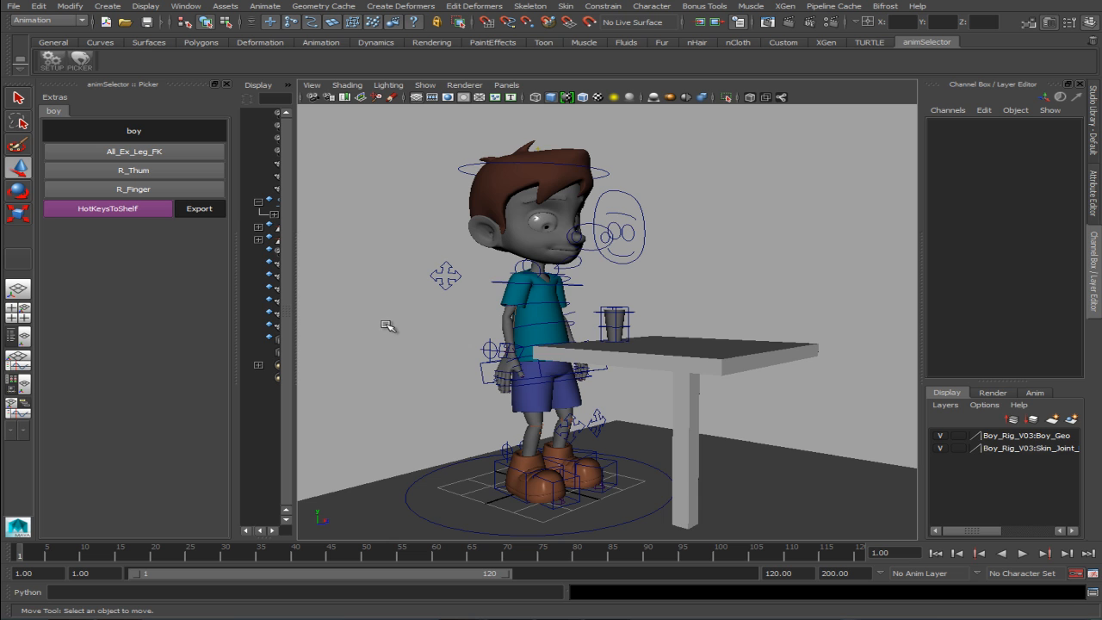
mouse_move(396, 327)
alt+mouse_down()
mouse_move(426, 346)
mouse_move(469, 316)
alt+mouse_up()
click(676, 344)
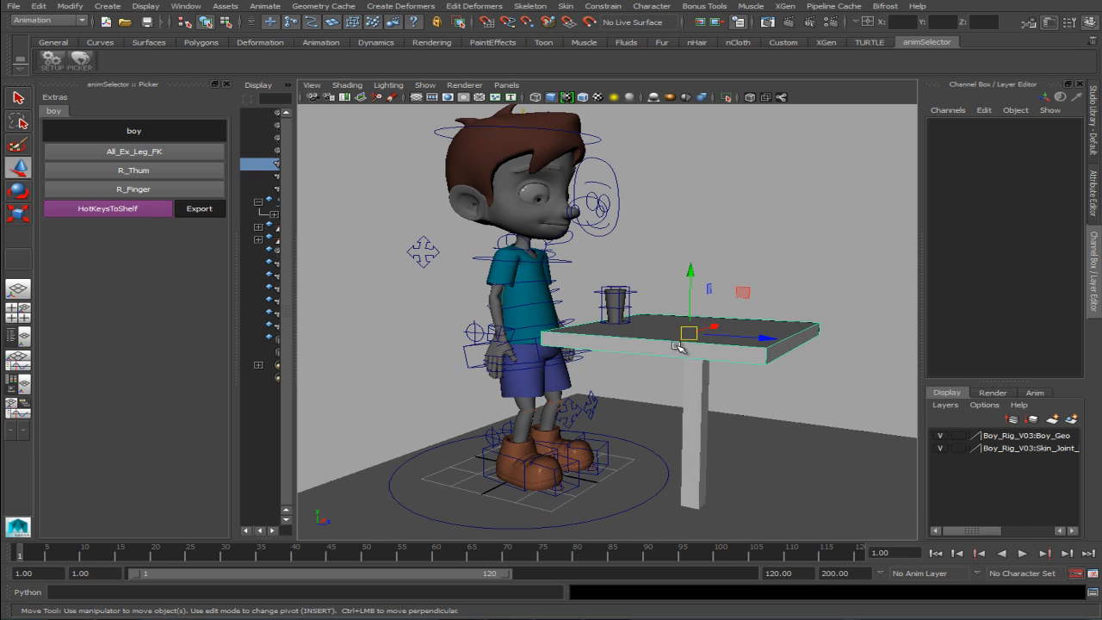
click(700, 389)
click(383, 470)
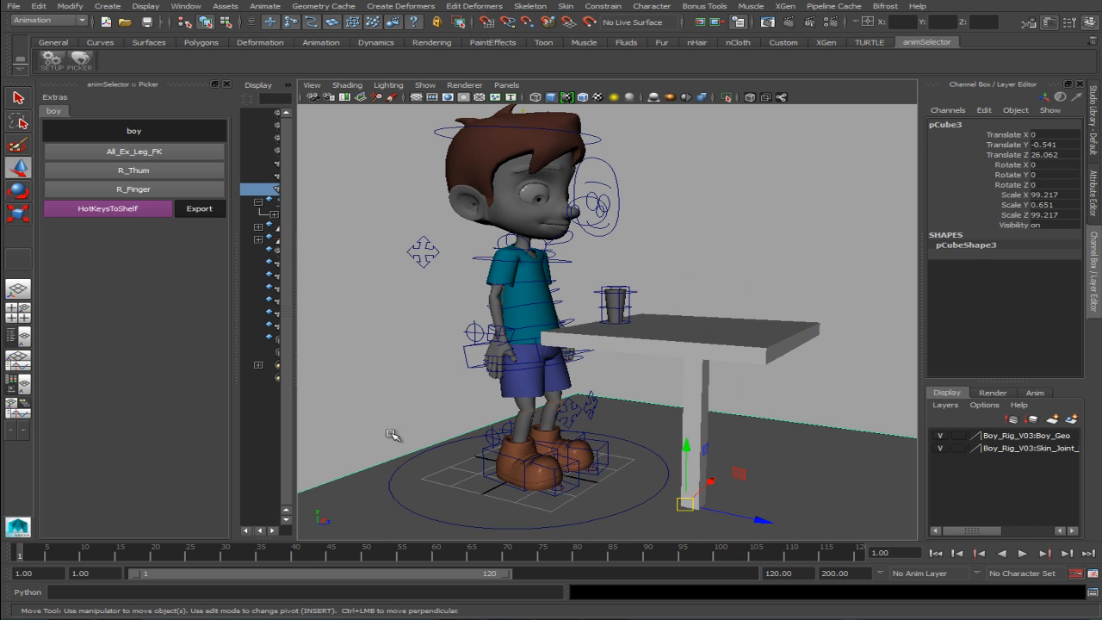
Select the cup's Constrain_CTRL control to inspect it up close.
alt+right_drag(393, 434, 677, 456)
click(619, 317)
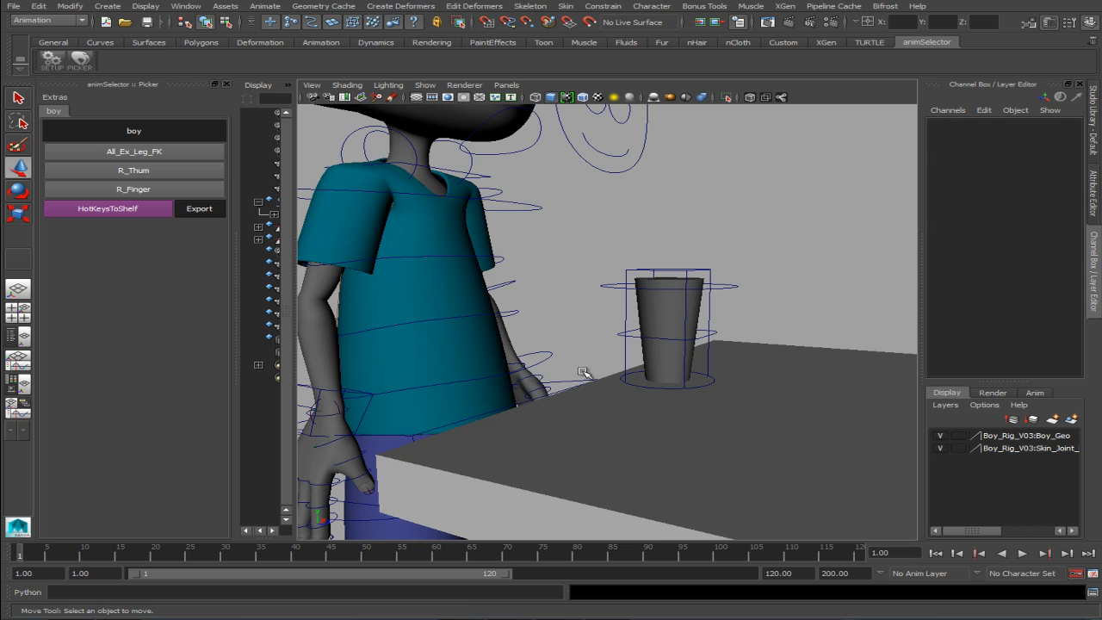
alt+drag(587, 374, 589, 370)
click(617, 311)
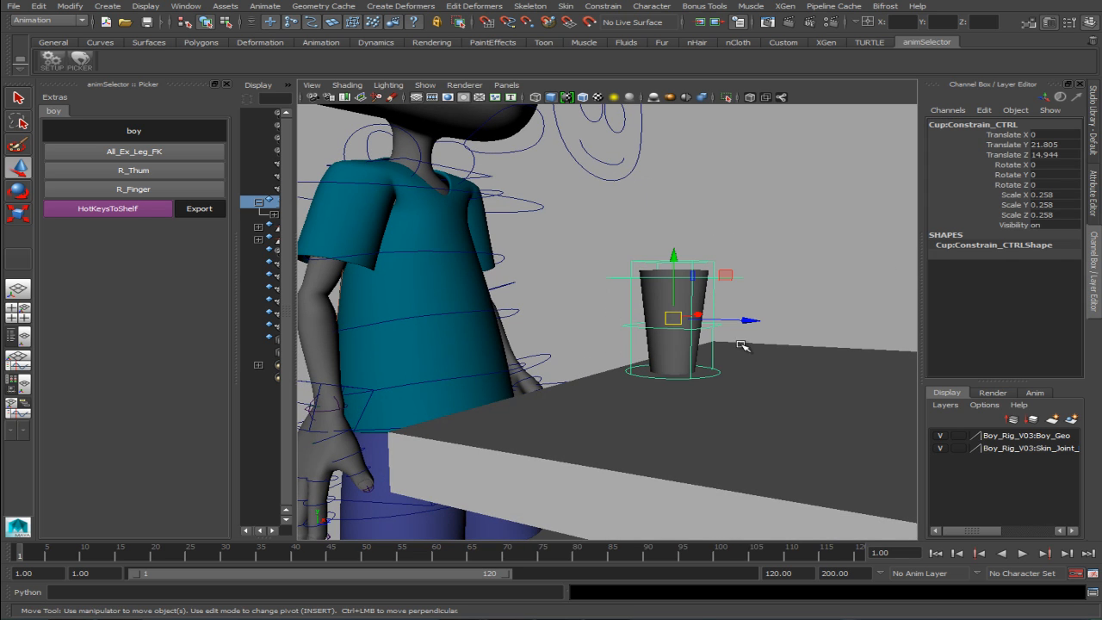
Try rotating the cup with its Top_CTRL and undo the rotation.
alt+drag(659, 364, 580, 302)
click(591, 268)
click(591, 267)
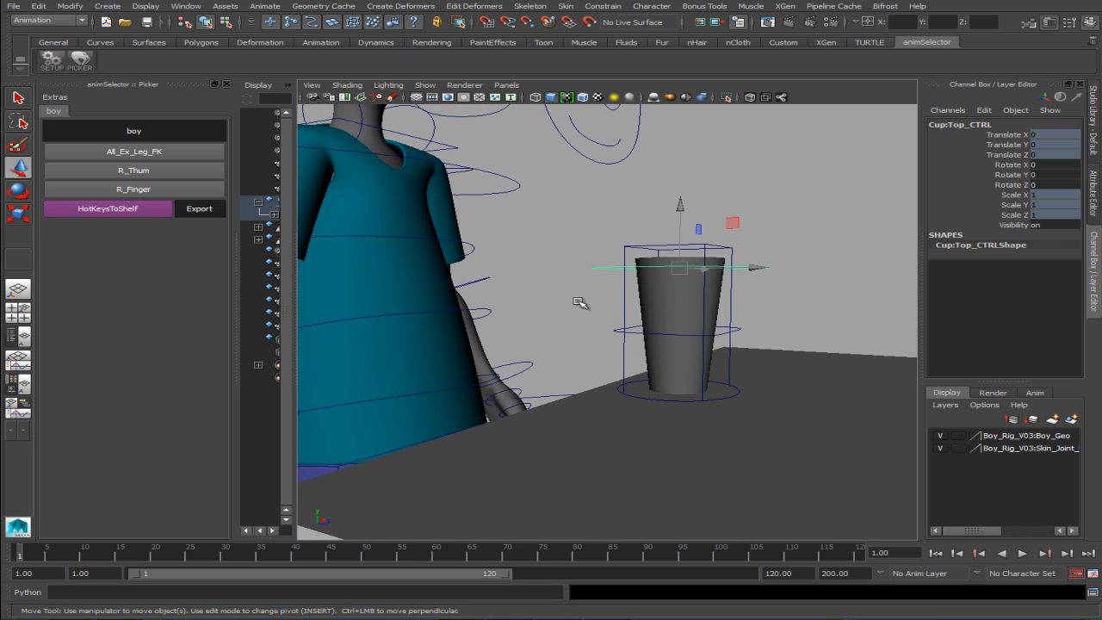
key(e)
drag(704, 217, 539, 259)
key(ctrl+z)
Try rotating the cup with its Middle_CTRL and undo the rotation.
click(611, 335)
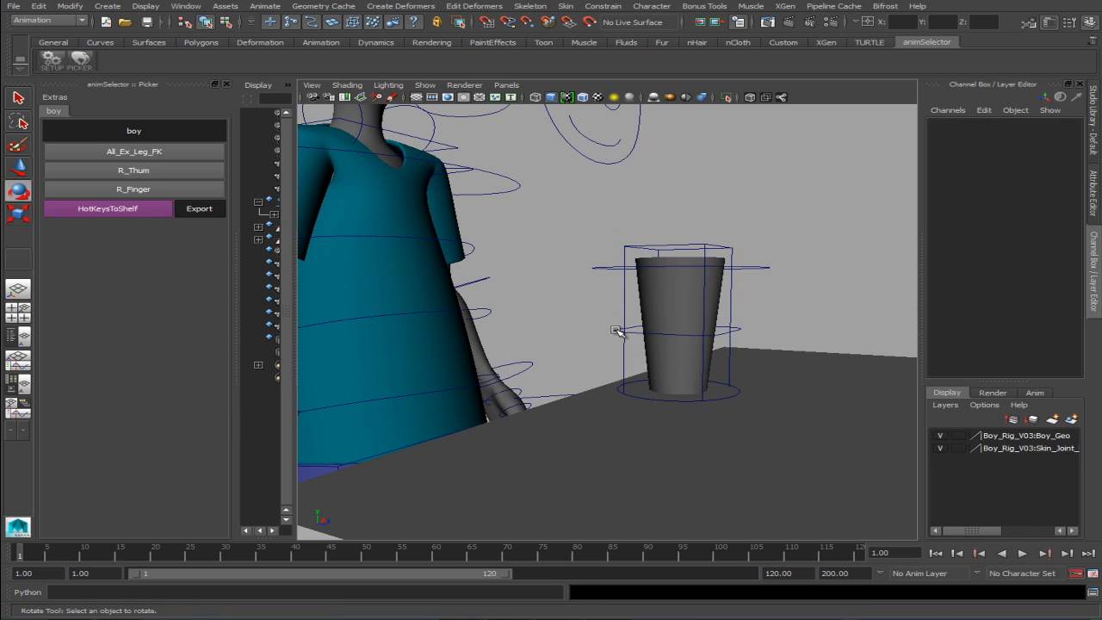
click(619, 330)
click(739, 300)
click(735, 330)
drag(731, 308, 734, 313)
key(ctrl+z)
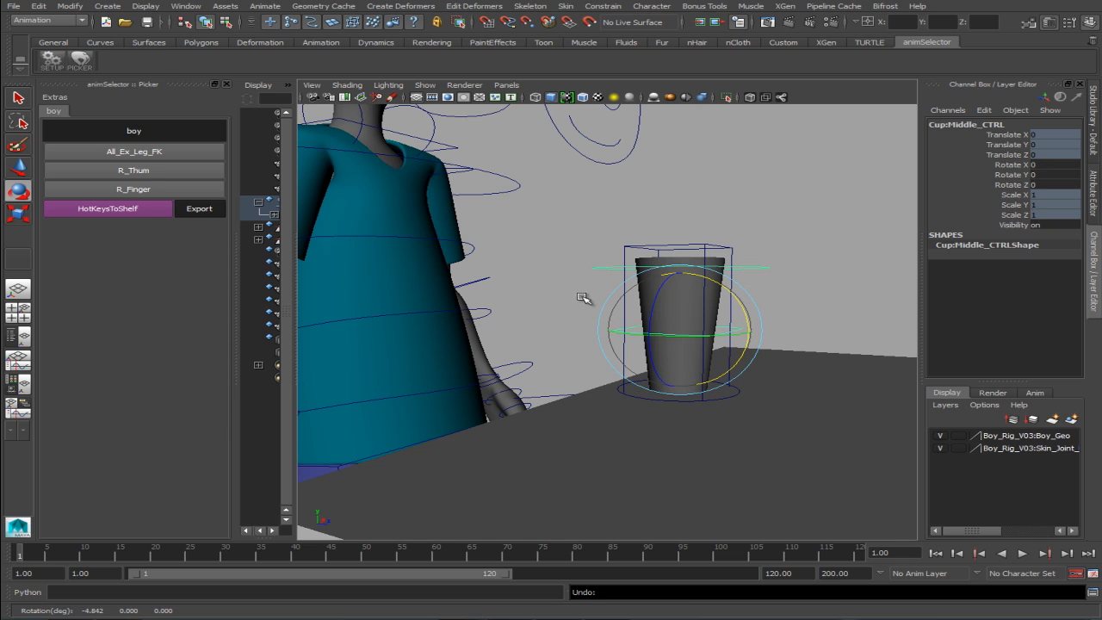
Select the cup's Bottom_CTRL in wireframe display to try its rotation, then deselect it and restore shaded display.
click(601, 387)
click(620, 393)
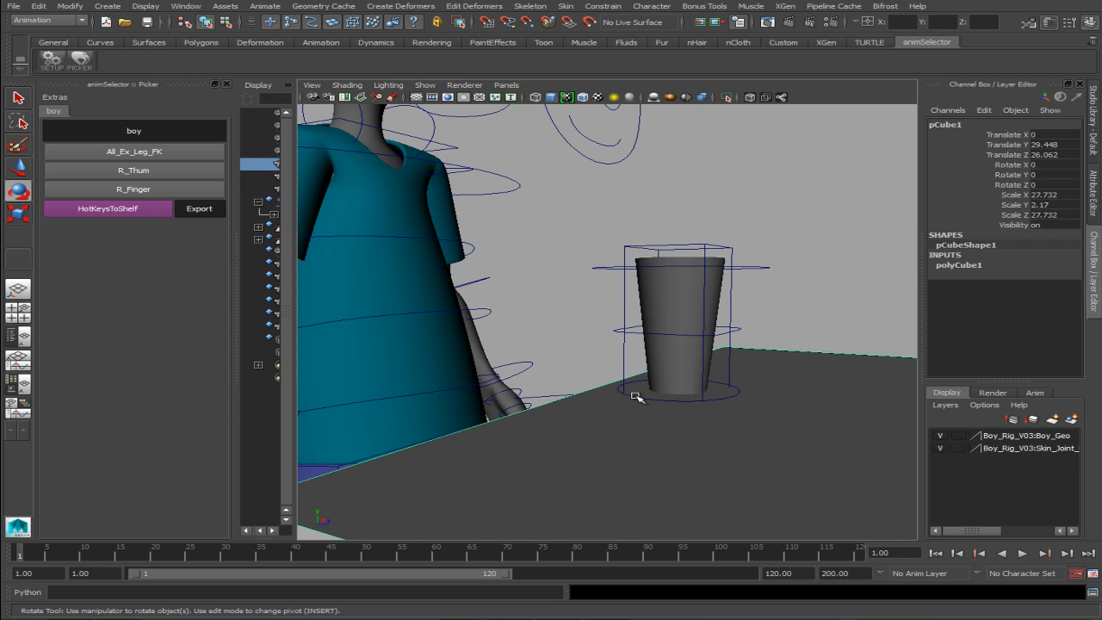
click(641, 395)
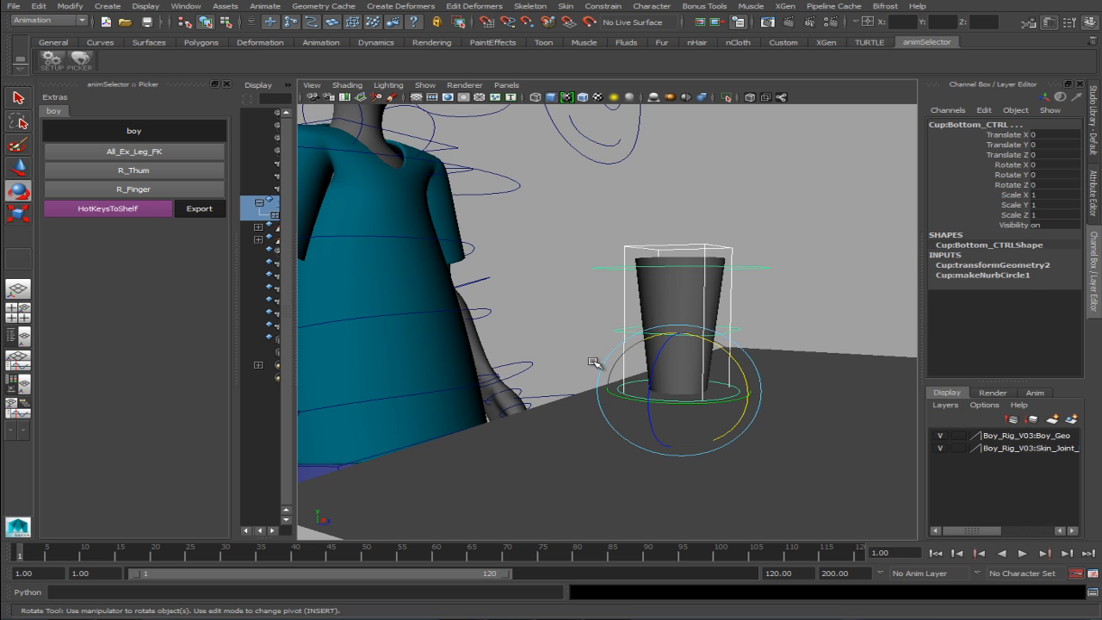
key(4)
click(627, 403)
click(737, 394)
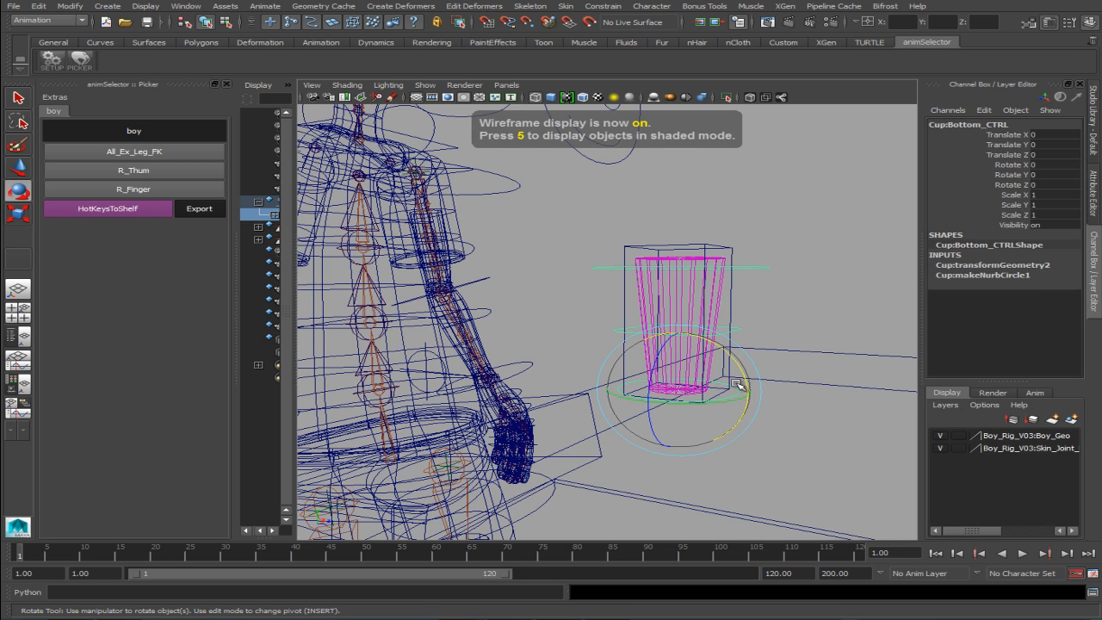
drag(739, 391, 737, 381)
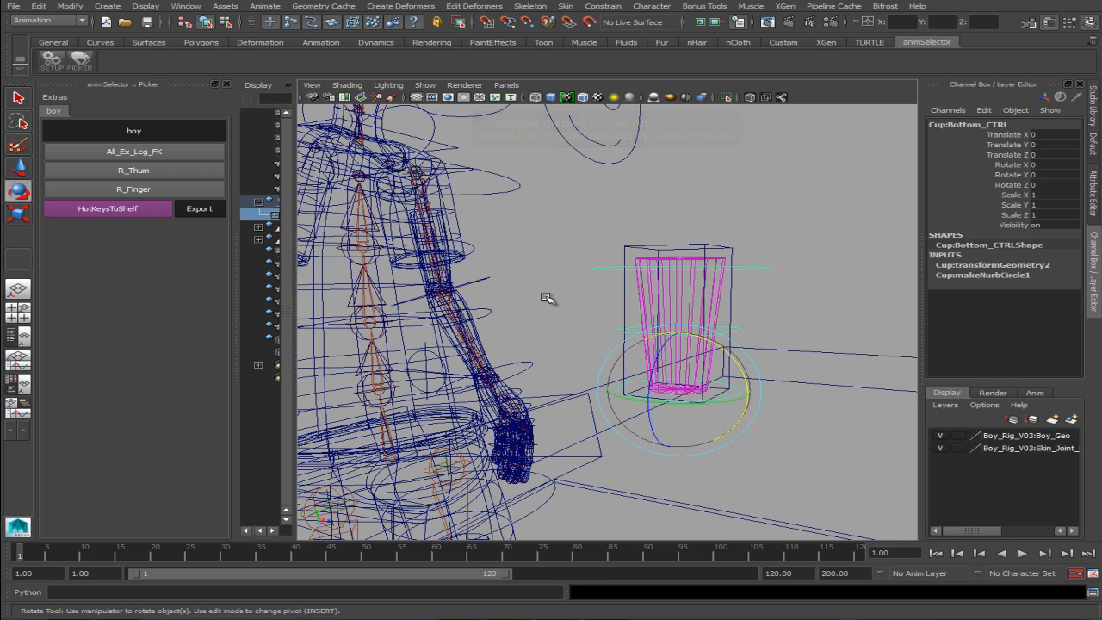
click(542, 306)
key(5)
scroll(514, 392, down, 3)
scroll(514, 393, down, 4)
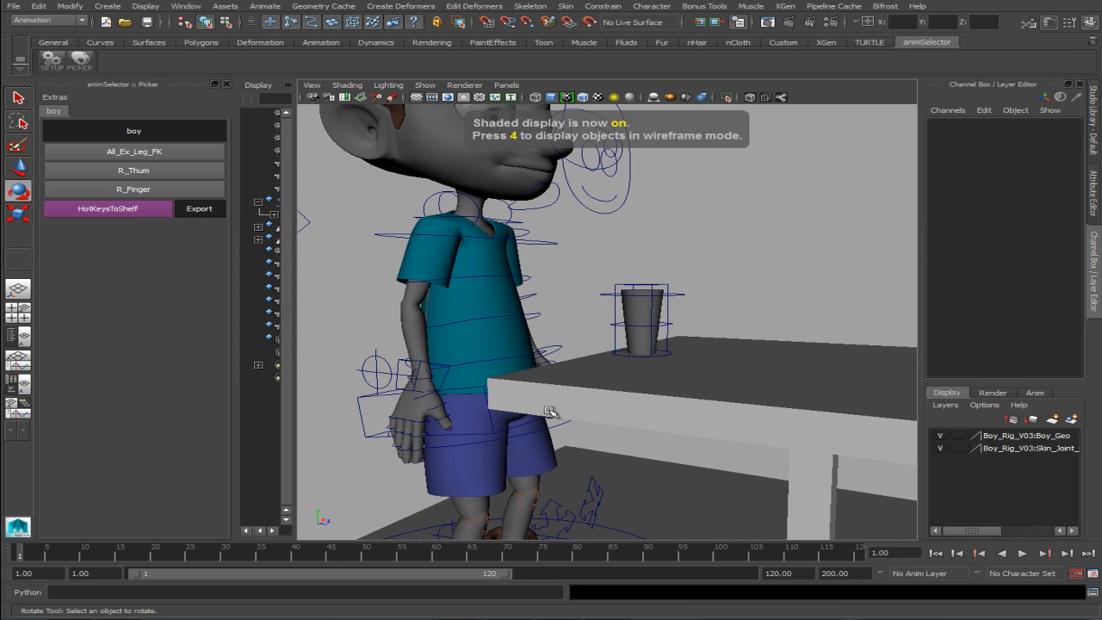
scroll(519, 395, down, 1)
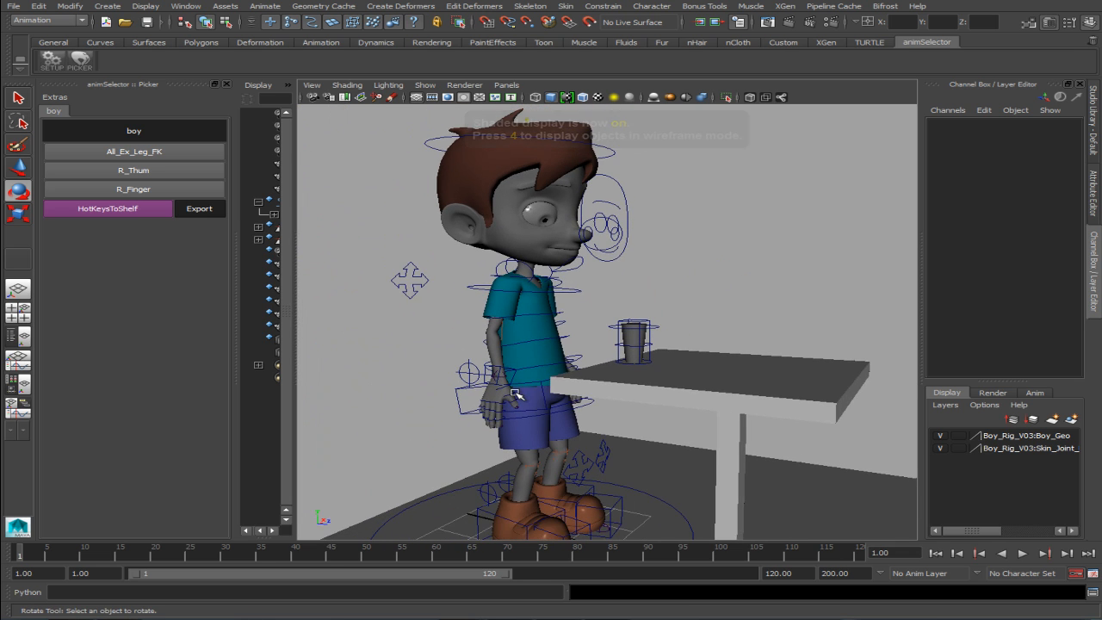
alt+drag(514, 394, 477, 386)
alt+middle_drag(484, 391, 522, 402)
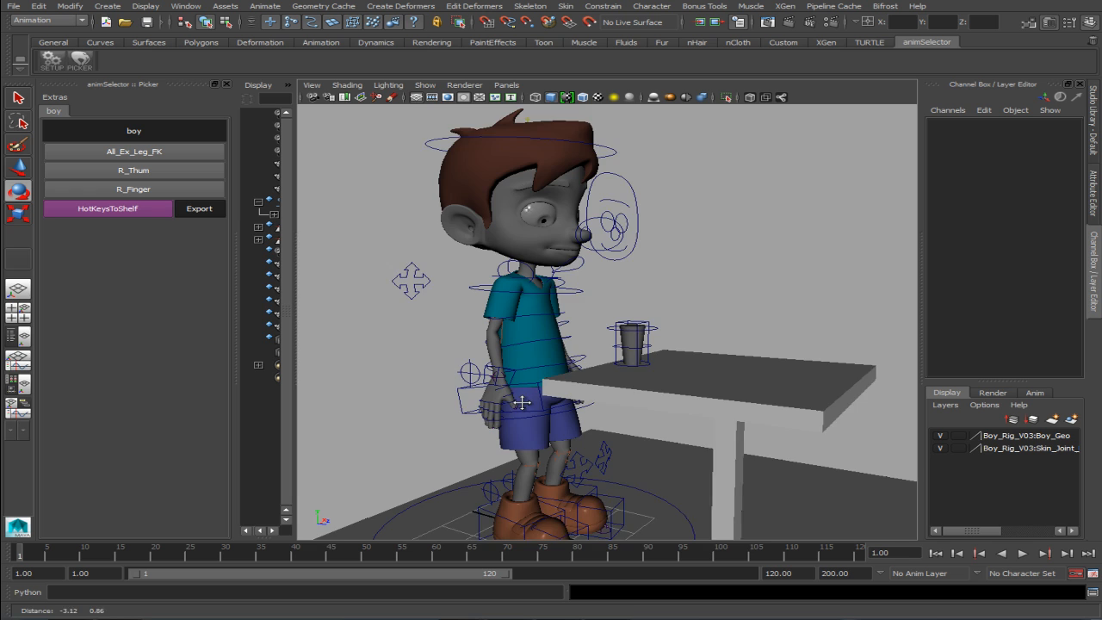
alt+right_drag(522, 402, 493, 387)
alt+middle_drag(494, 386, 493, 380)
alt+right_drag(492, 380, 490, 378)
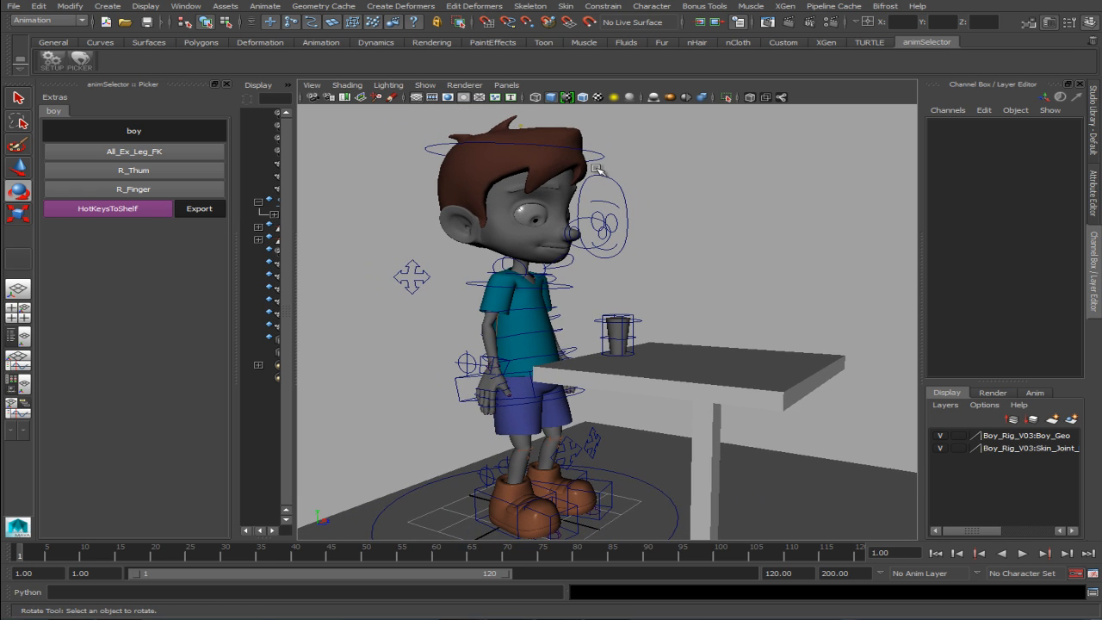
alt+drag(456, 287, 409, 289)
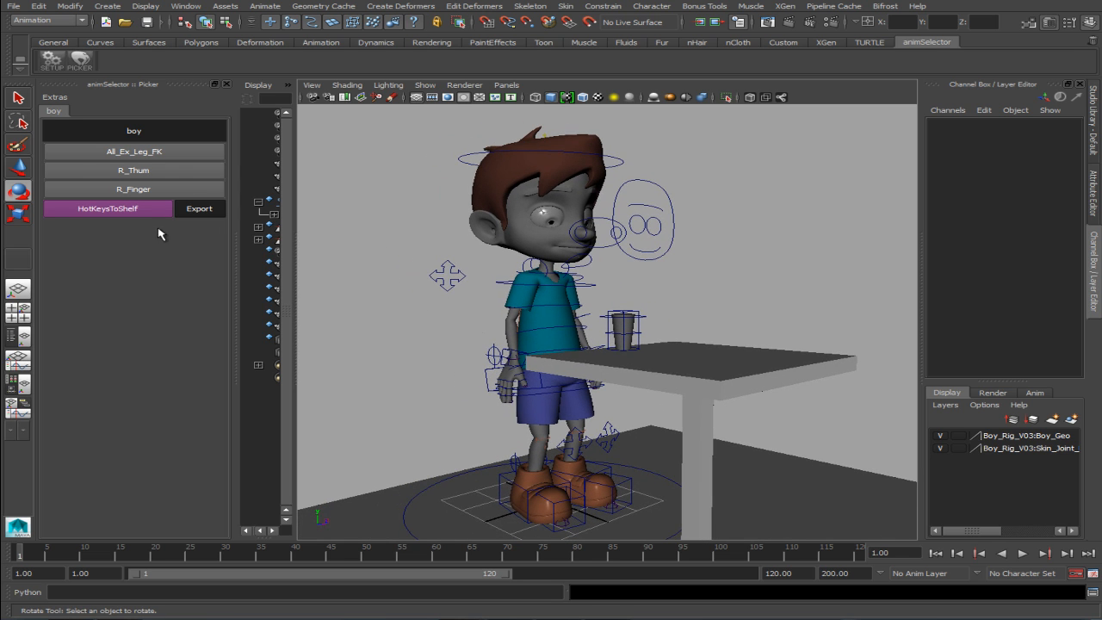
Select the boy's controls with the All_Ex_Leg_FK set and key the standing pose at frame 20.
click(164, 153)
key(alt+v)
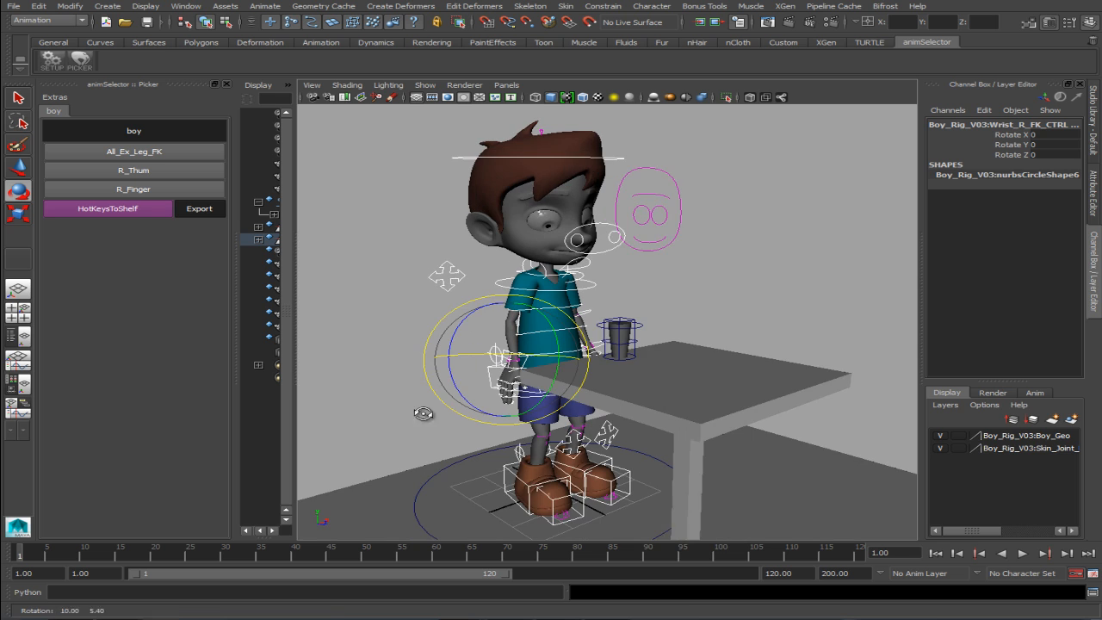
key(alt+v)
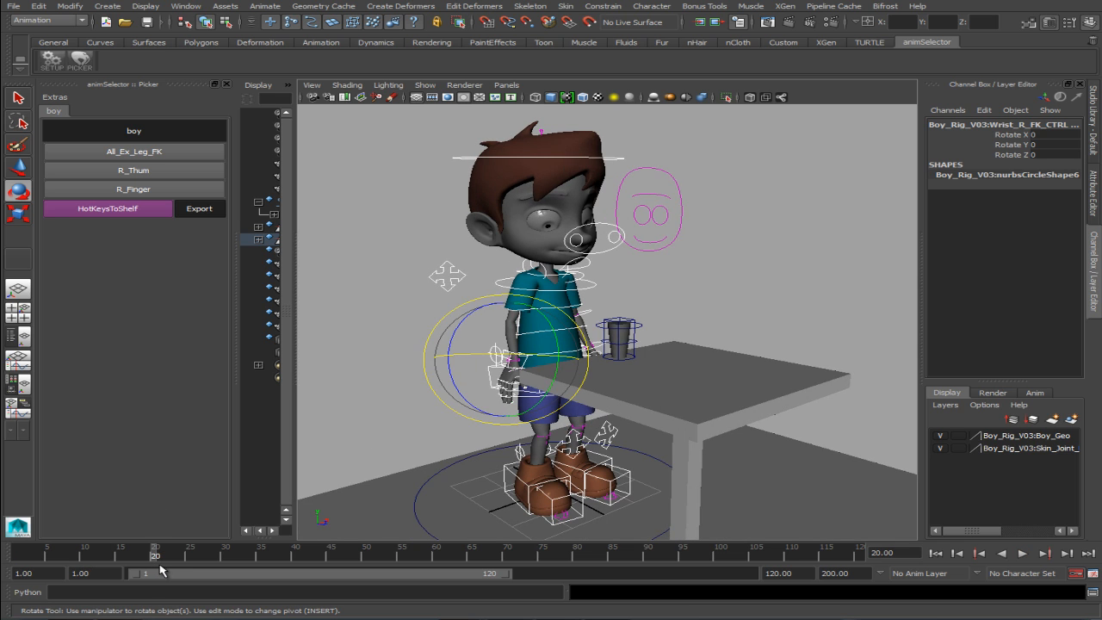
key(s)
key(alt+v)
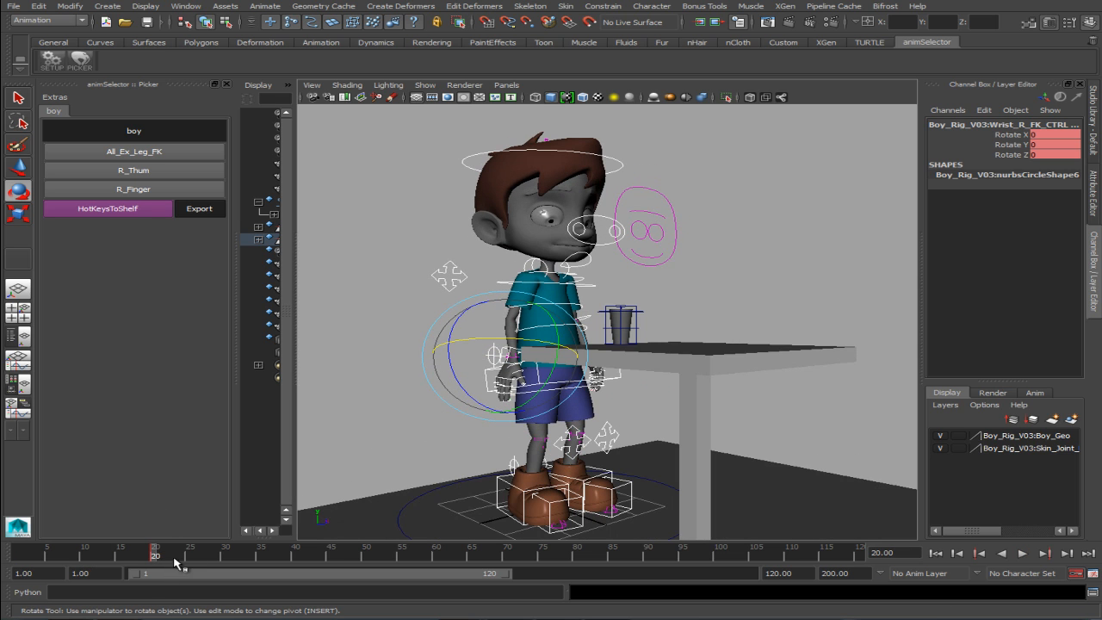
At frame 30, apply Hold.pose from the Studio Library's Boy folder to the character.
key(alt+v)
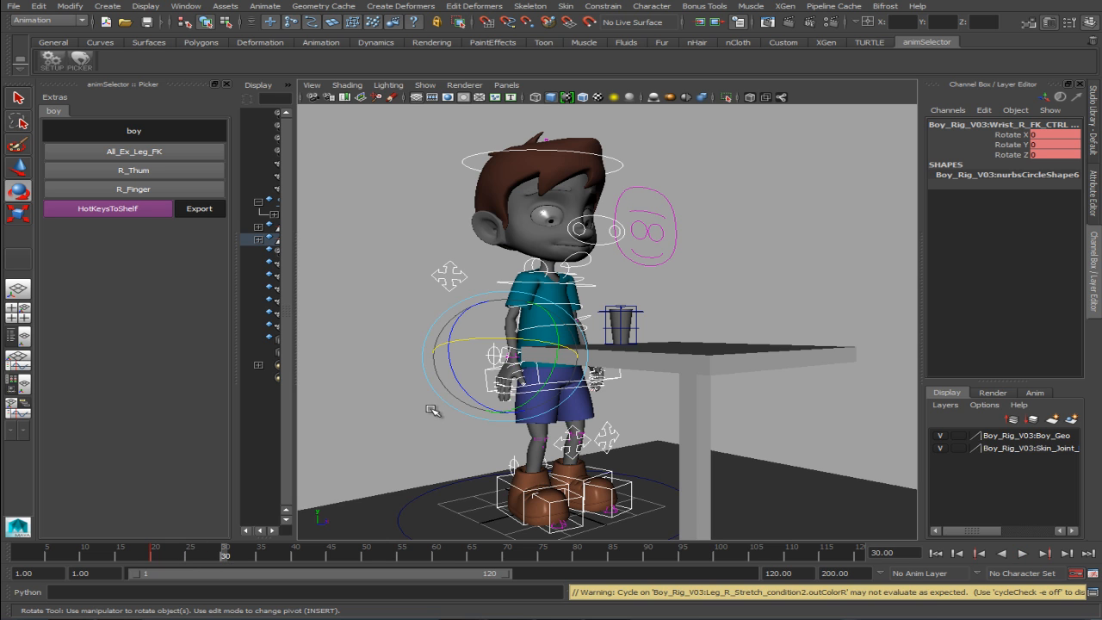
alt+drag(495, 346, 580, 371)
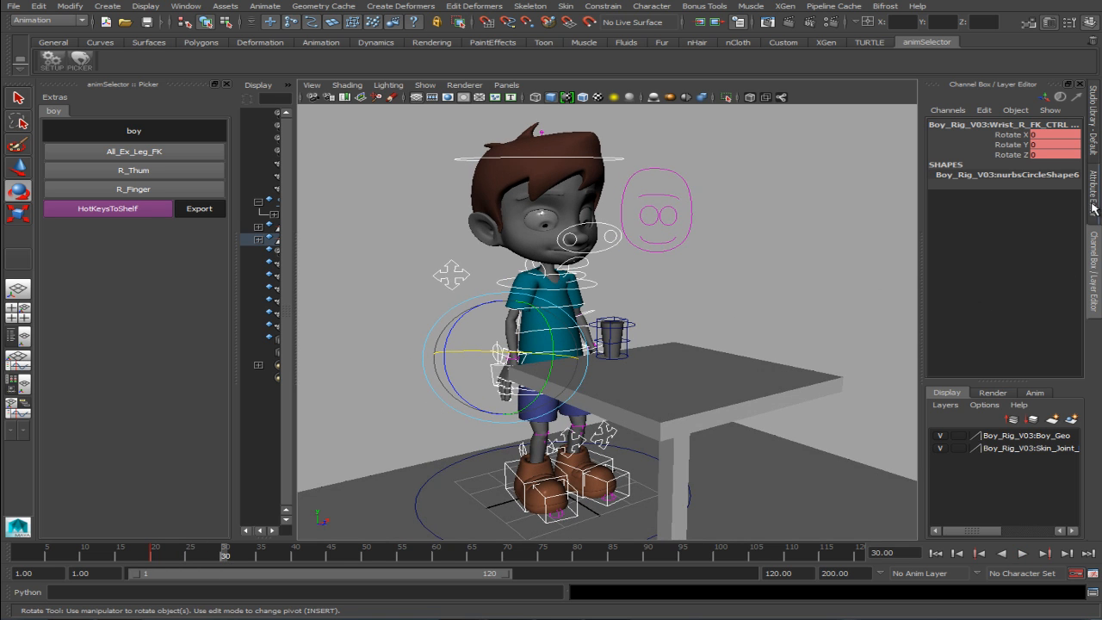
click(1095, 148)
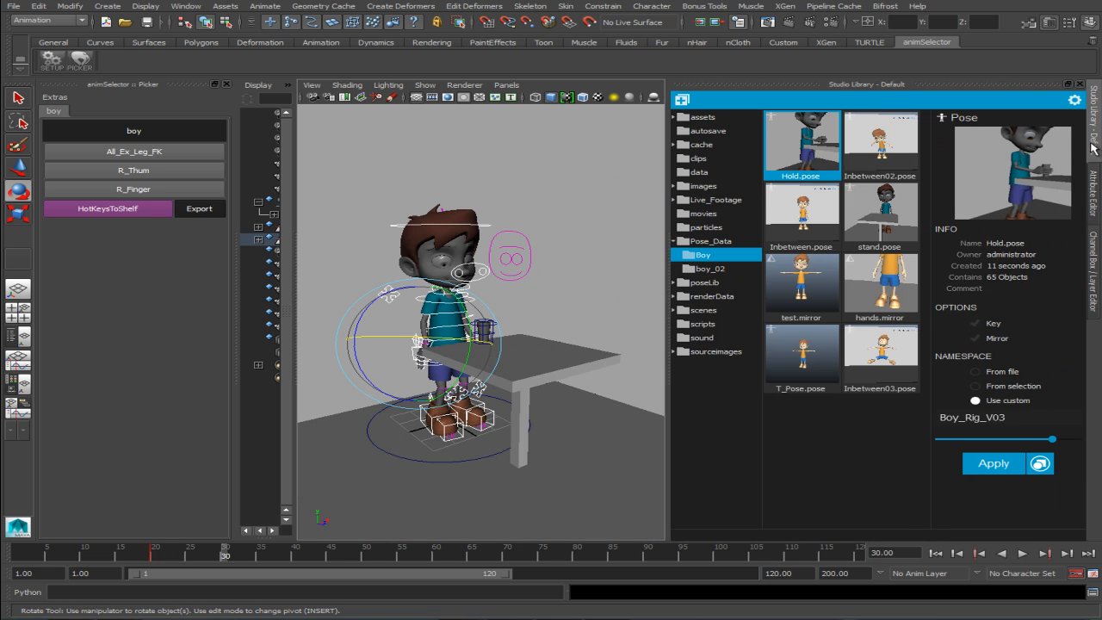
double_click(812, 163)
alt+drag(500, 375, 637, 357)
scroll(637, 358, up, 3)
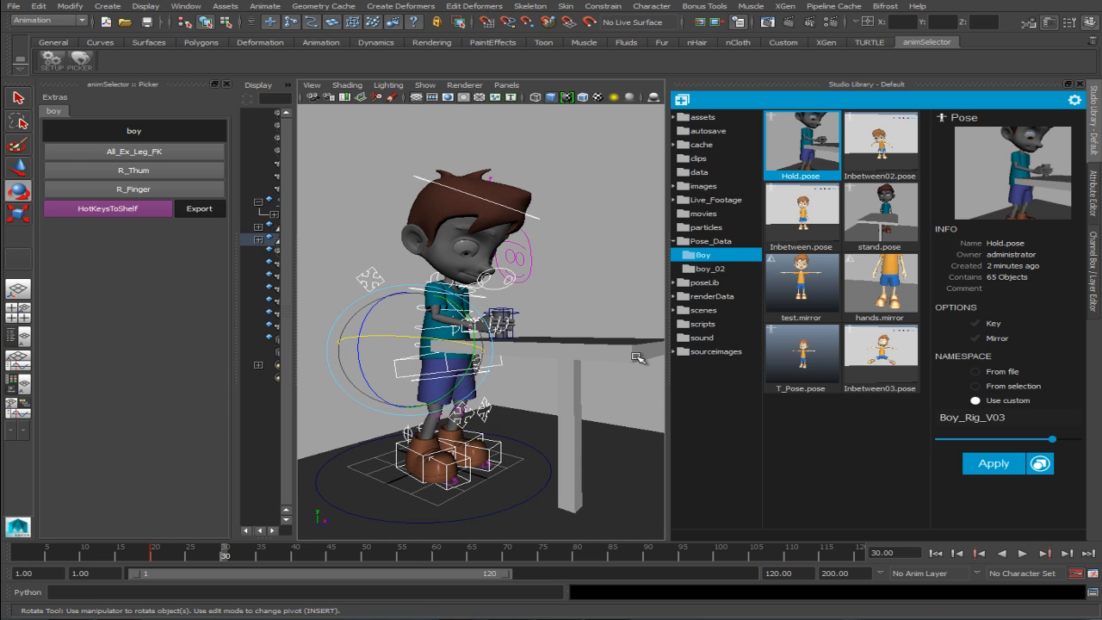
Key the hold pose at frame 30 and play the animation of the boy reaching for the cup.
click(1094, 265)
alt+drag(878, 260, 801, 288)
alt+middle_drag(529, 315, 477, 354)
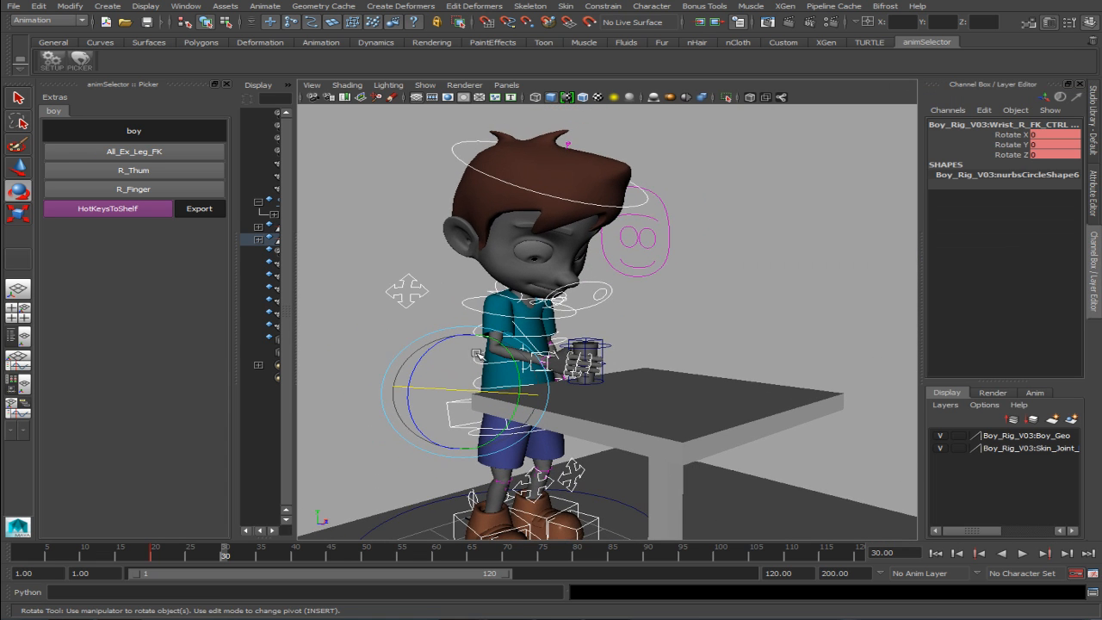
key(s)
key(alt+v)
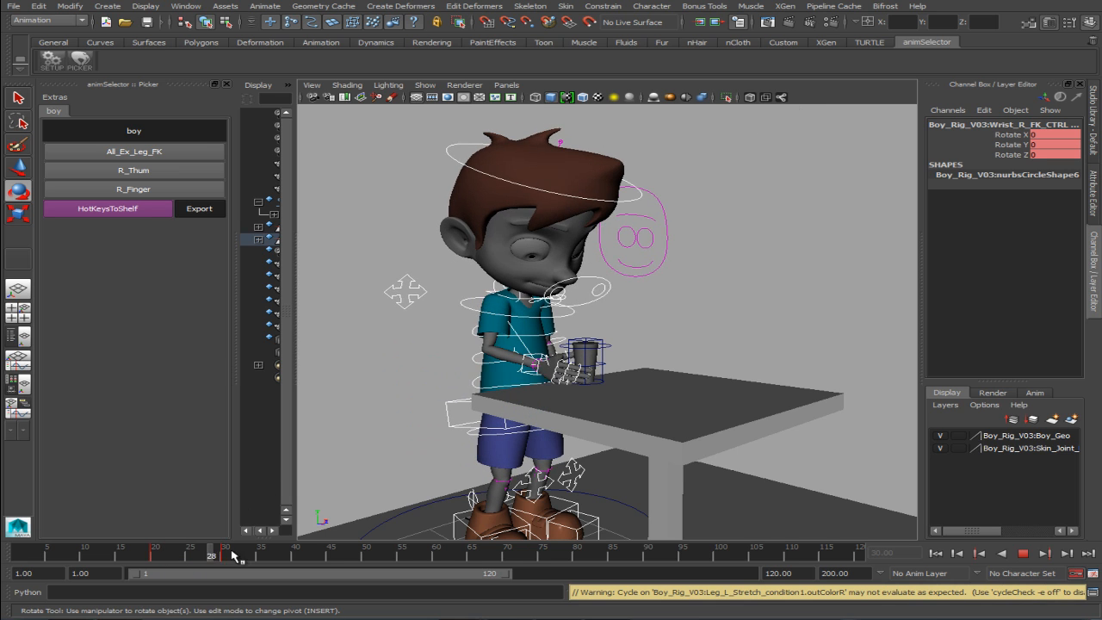
Key the same hold pose on the boy's controls at frame 35.
drag(225, 557, 261, 560)
drag(258, 561, 259, 560)
key(s)
alt+right_drag(462, 446, 416, 453)
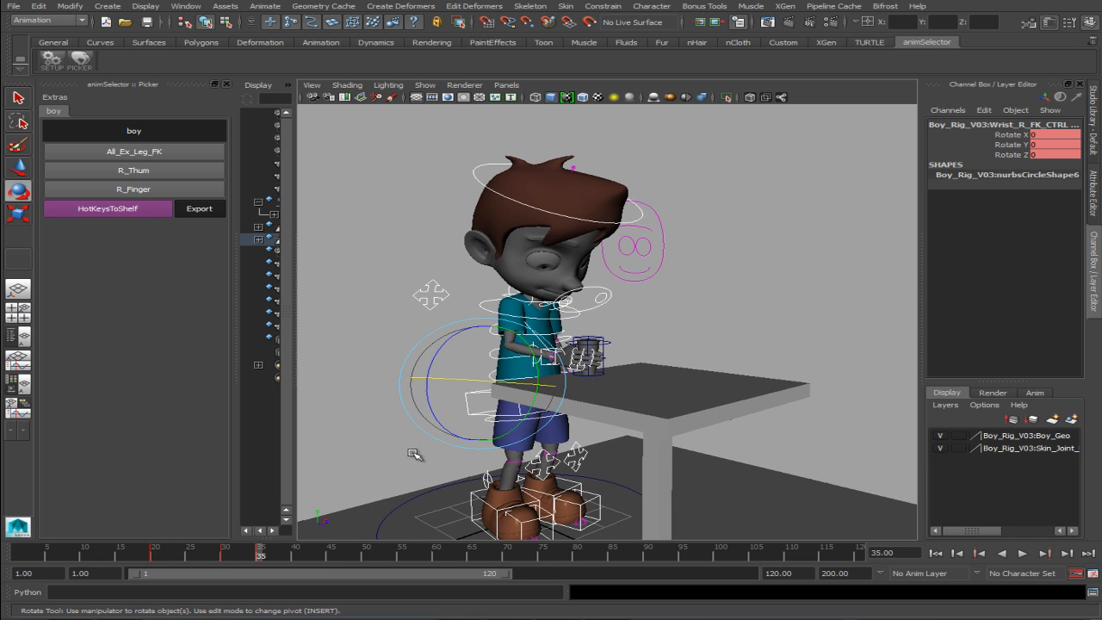
alt+drag(416, 453, 436, 445)
alt+middle_drag(430, 465, 428, 455)
alt+right_drag(429, 454, 393, 460)
alt+middle_drag(394, 460, 392, 457)
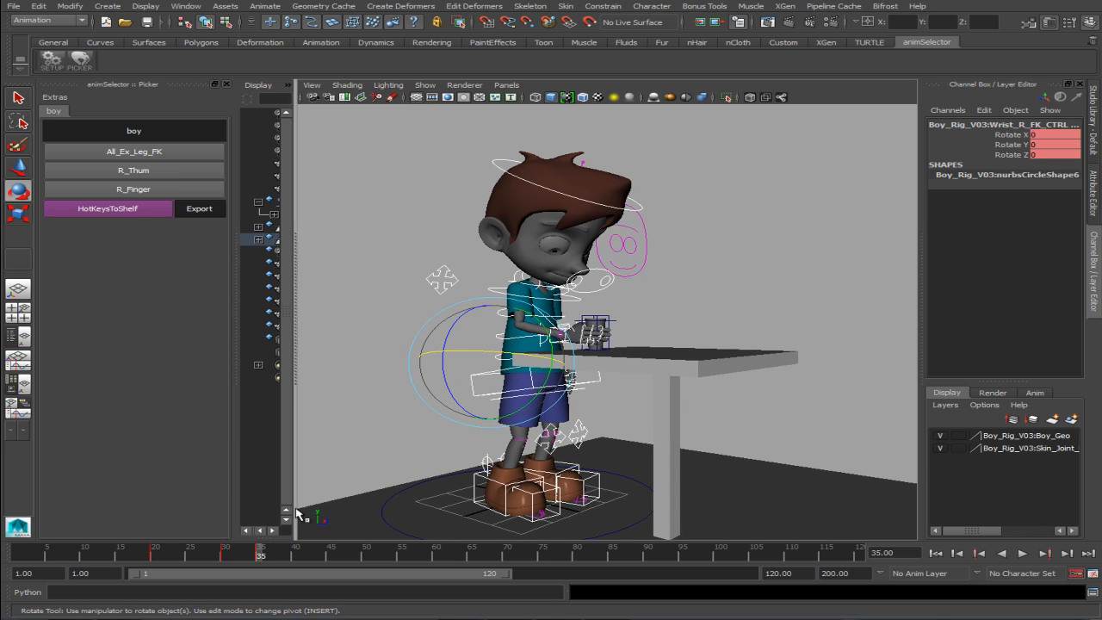
At frame 45, lean the boy's torso back by rotating its FK controls to a Rotate Z of about 6.1.
drag(258, 558, 260, 562)
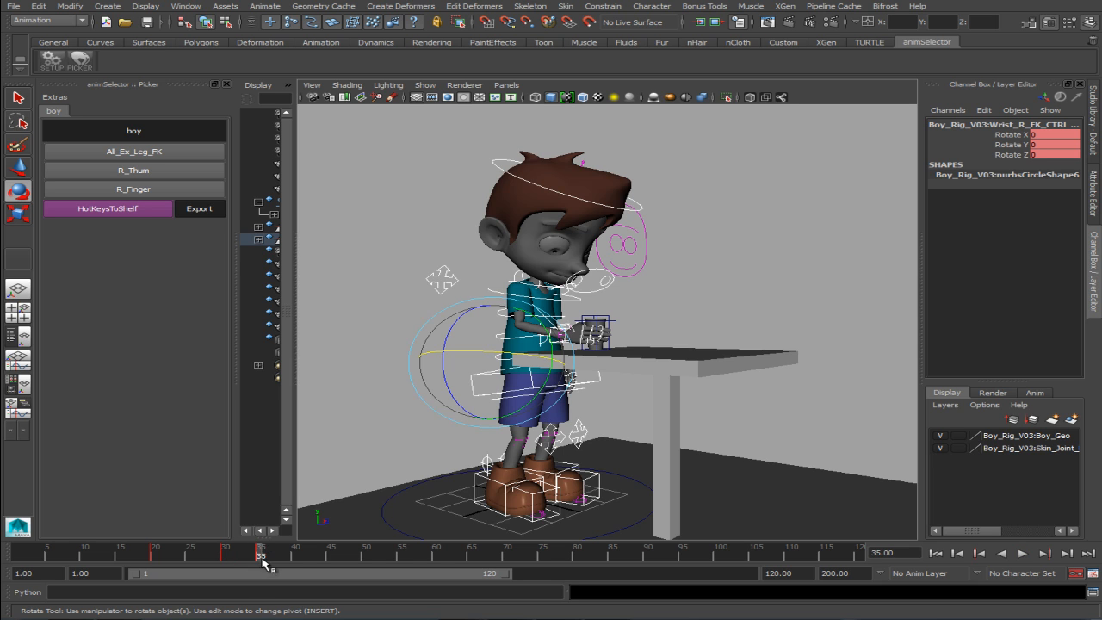
alt+drag(376, 430, 388, 439)
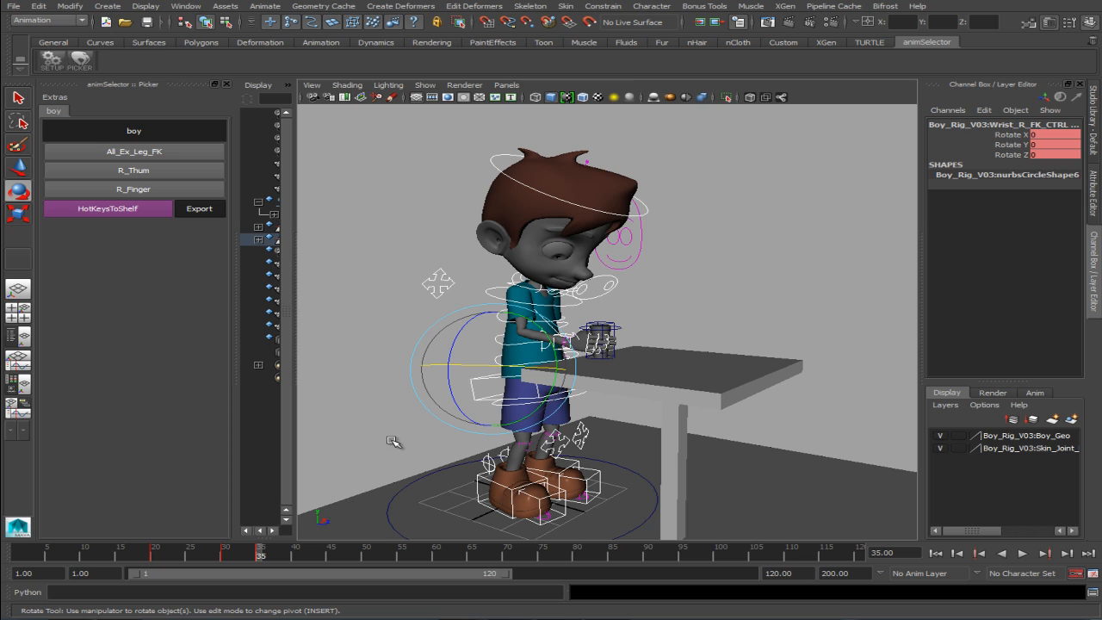
drag(231, 560, 331, 559)
scroll(489, 323, up, 4)
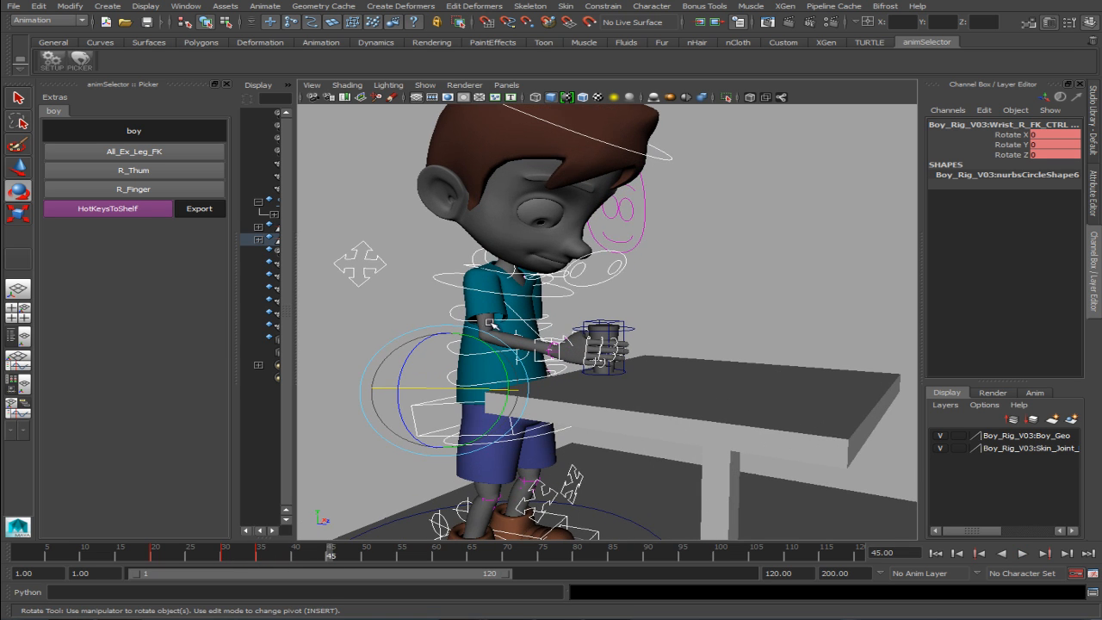
click(400, 297)
alt+drag(394, 308, 439, 308)
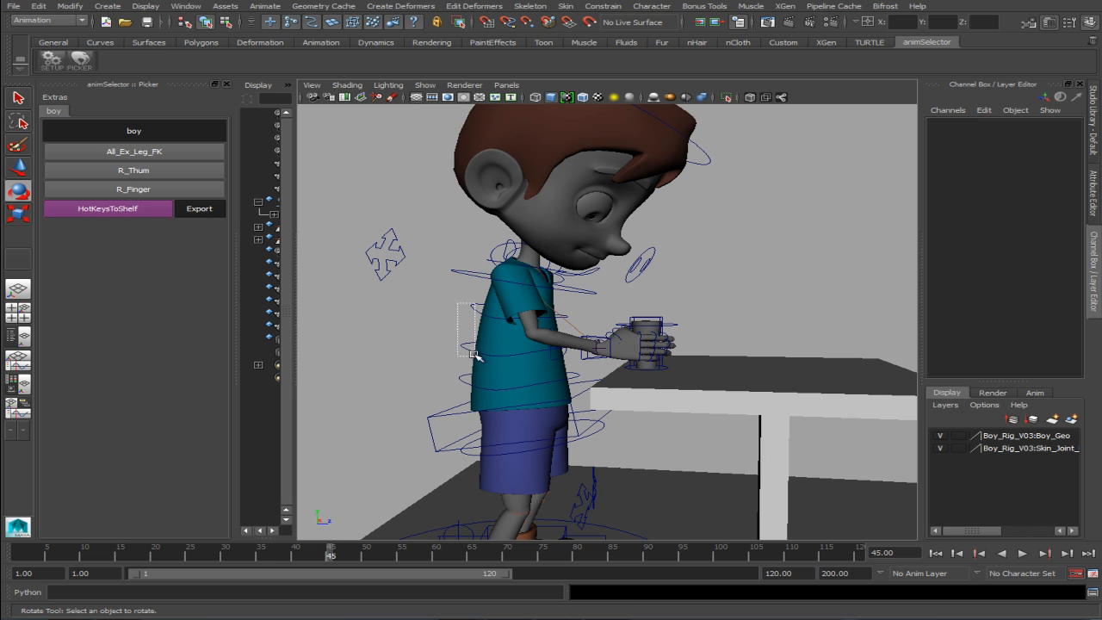
drag(469, 379, 465, 382)
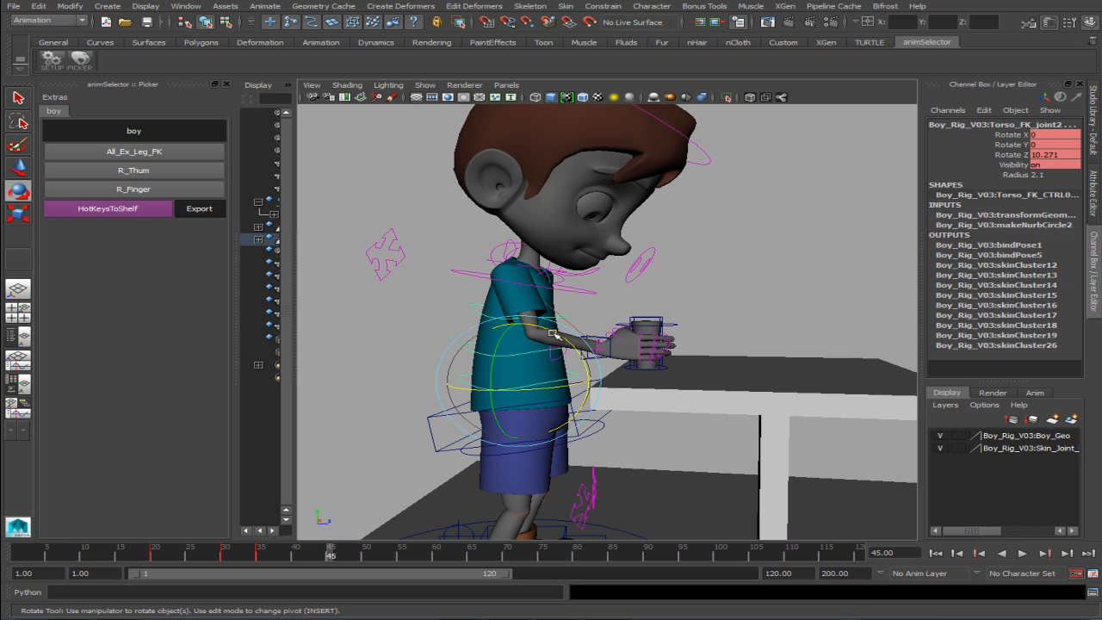
drag(558, 335, 551, 331)
alt+middle_drag(532, 320, 517, 358)
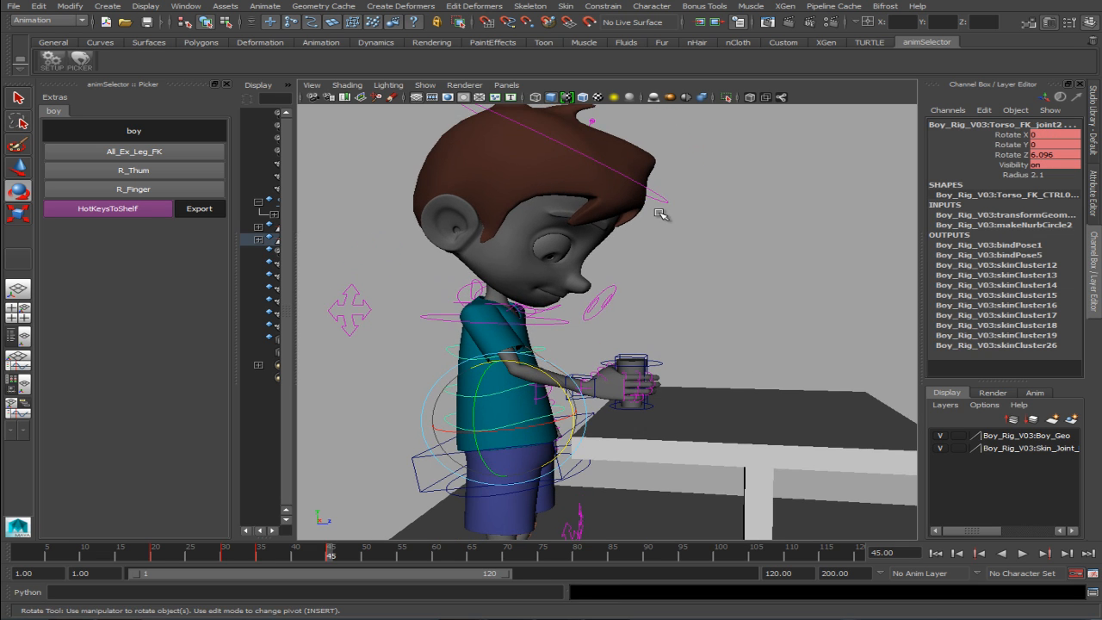
Rotate the boy's head control at frame 45 to about 15.4 in X, -1.2 in Y and 4.1 in Z.
click(664, 198)
drag(564, 242, 590, 321)
scroll(596, 354, down, 5)
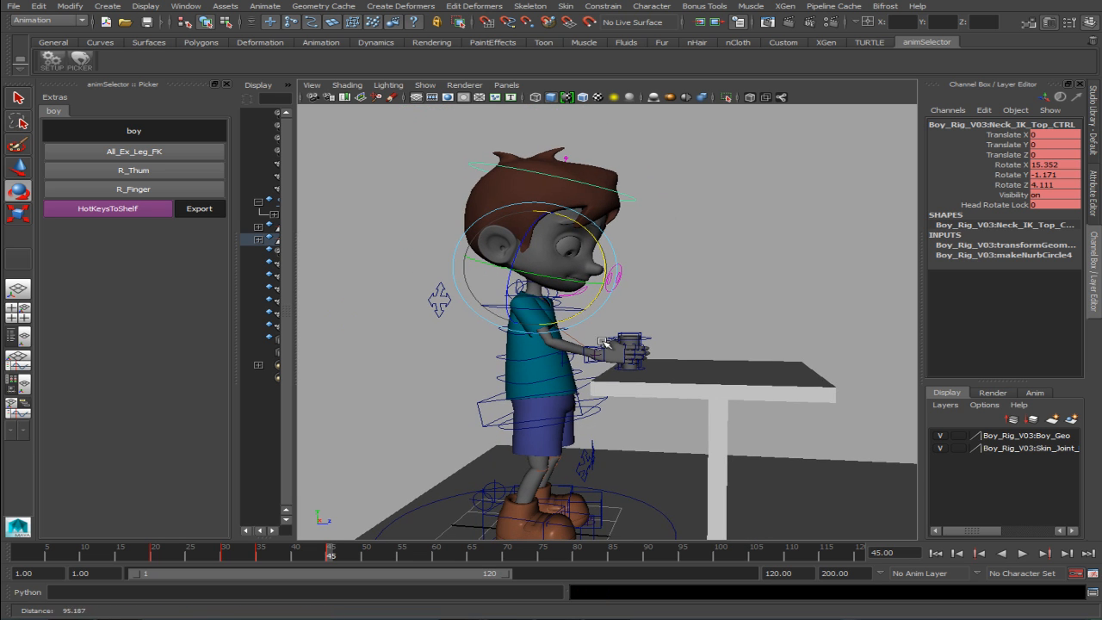
Raise the right wrist IK control toward the face at frame 45 and reposition the right arm's pole vector control to adjust the elbow.
click(582, 361)
scroll(599, 371, up, 2)
key(w)
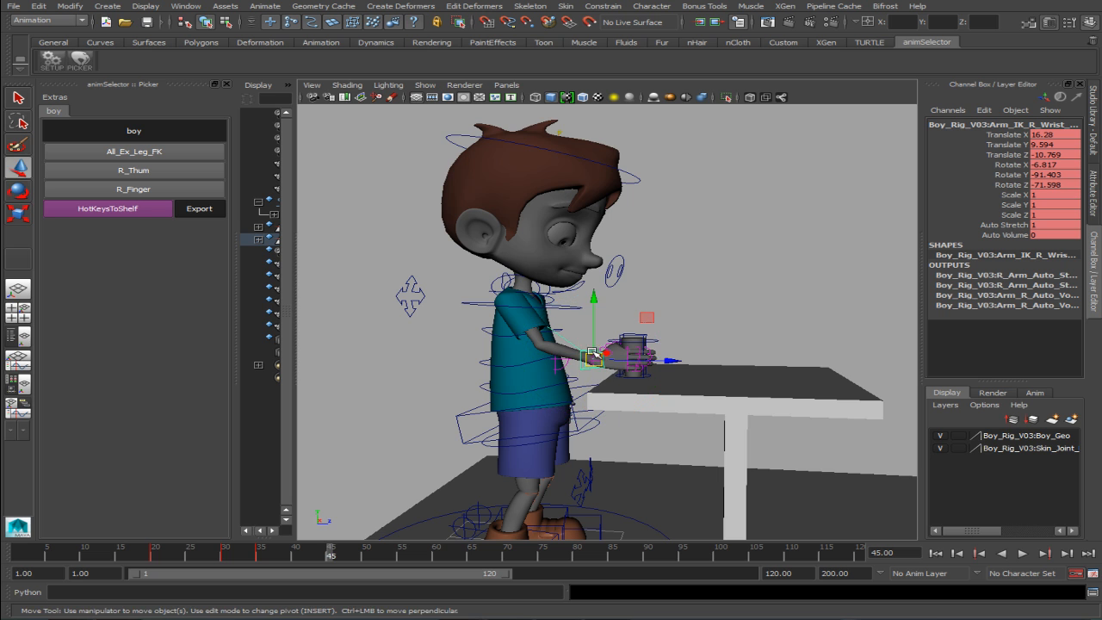
drag(600, 370, 463, 357)
scroll(465, 346, up, 2)
alt+middle_drag(463, 356, 467, 368)
alt+drag(468, 368, 509, 383)
drag(541, 341, 379, 422)
click(381, 326)
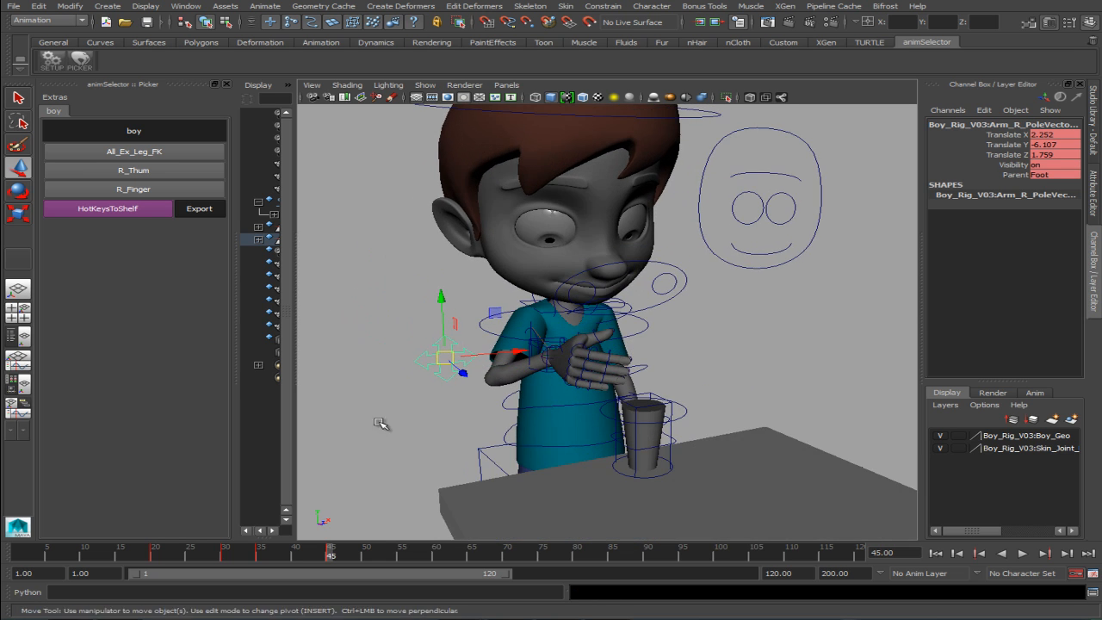
Play the animation from frame 1 and scrub to frame 45 to review the arm's motion relative to the cup.
click(13, 553)
key(alt+v)
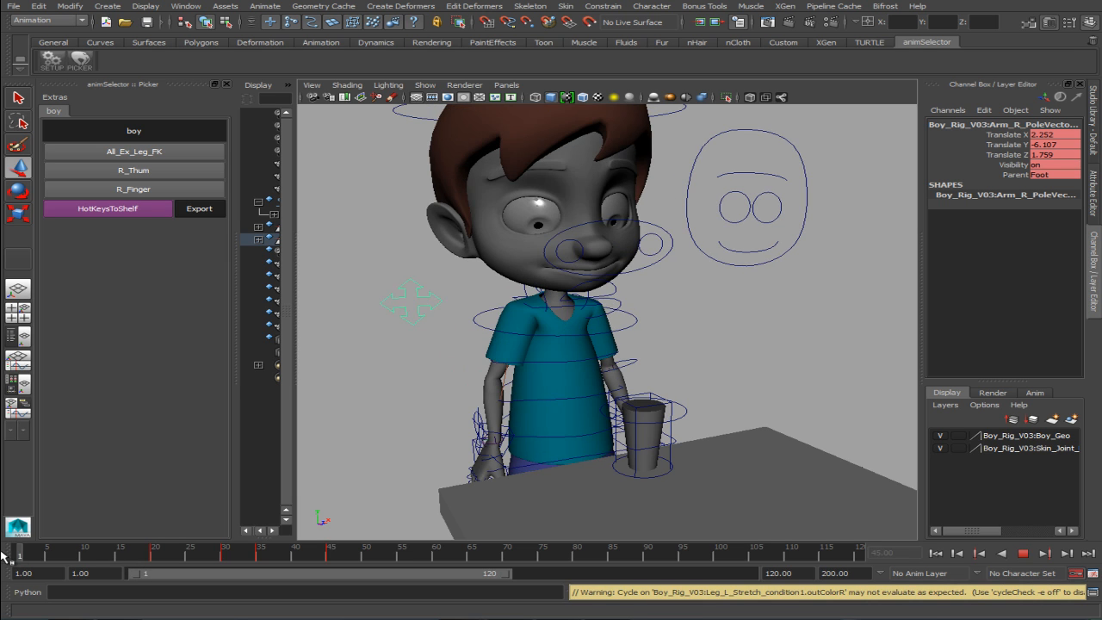
key(alt+v)
drag(150, 557, 332, 558)
alt+drag(405, 345, 484, 344)
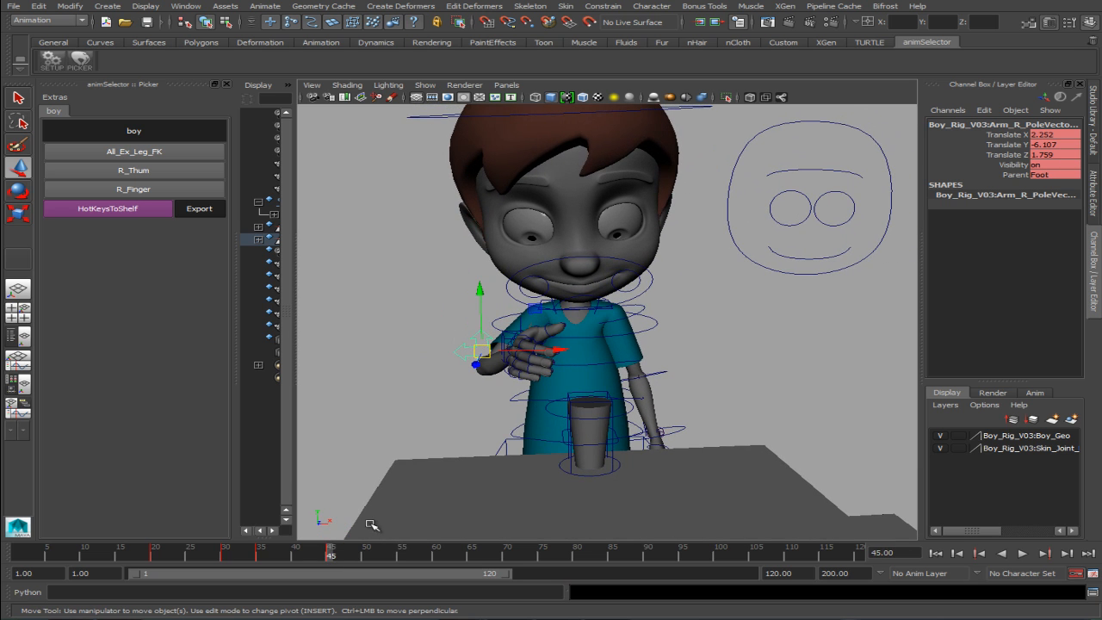
mouse_move(333, 552)
mouse_down()
mouse_move(144, 566)
mouse_move(331, 568)
mouse_up()
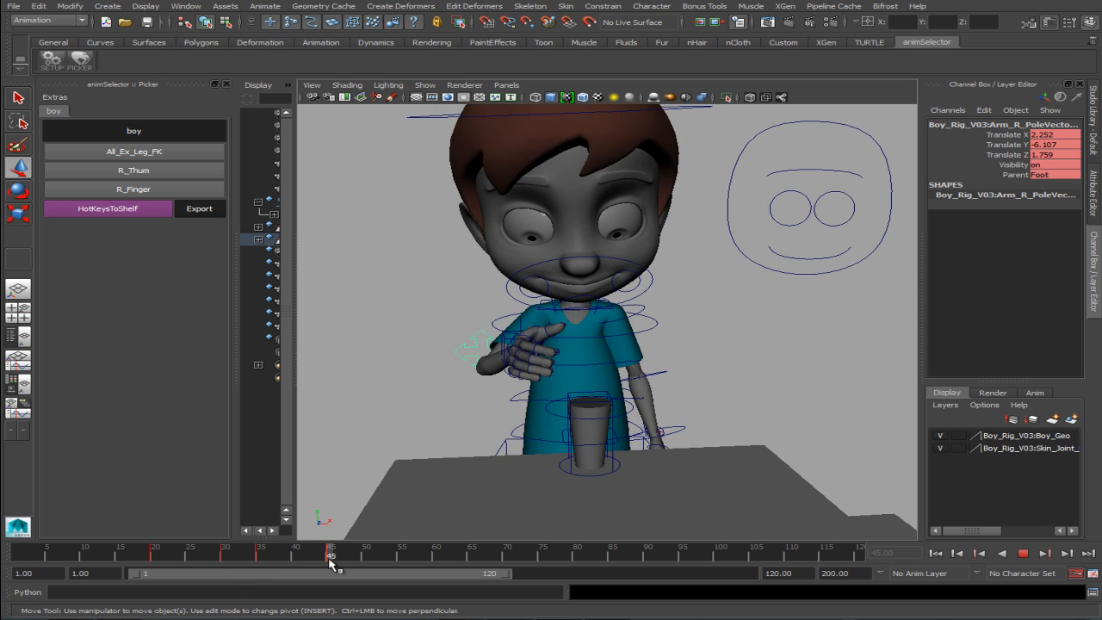
alt+drag(516, 352, 509, 396)
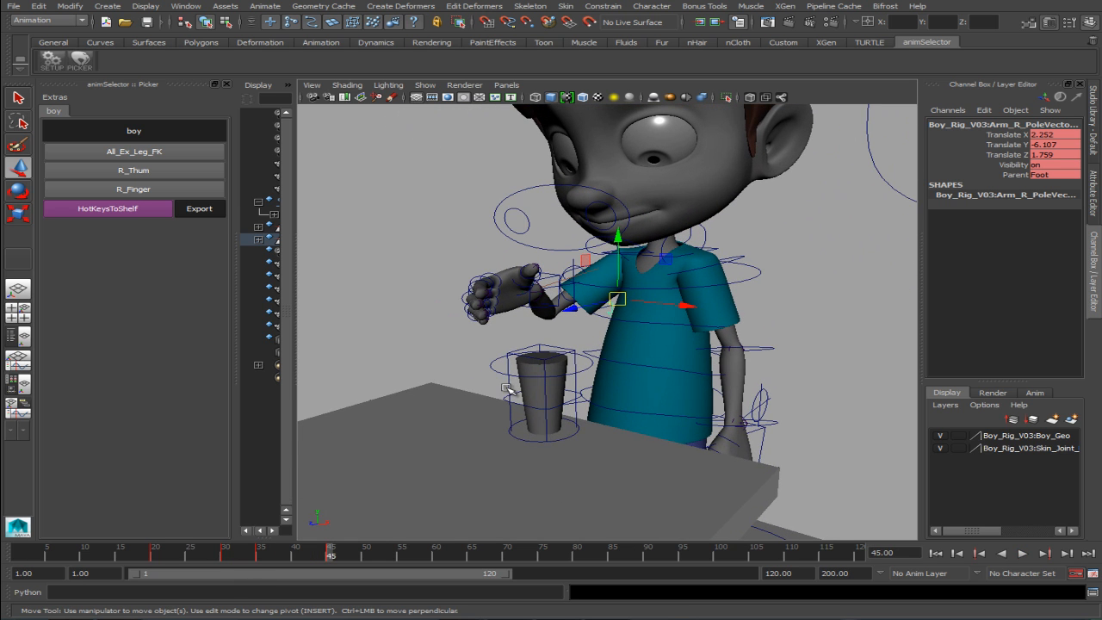
At frame 30, parent-constrain the cup's Constrain_CTRL to the boy's right wrist IK control.
click(509, 391)
alt+drag(542, 272, 535, 271)
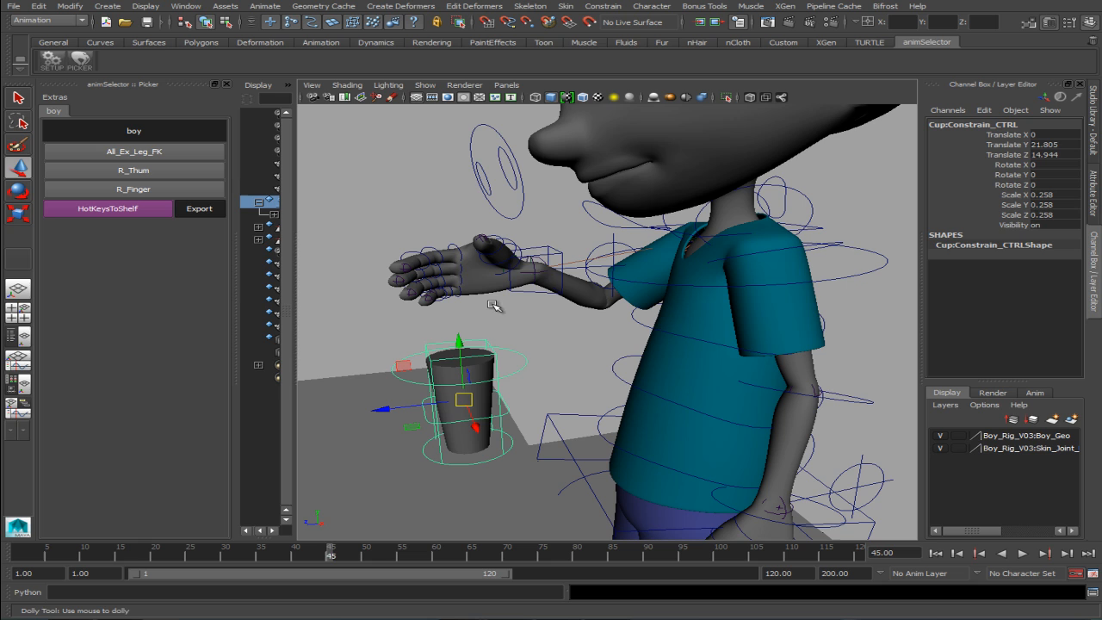
click(555, 254)
drag(260, 555, 225, 558)
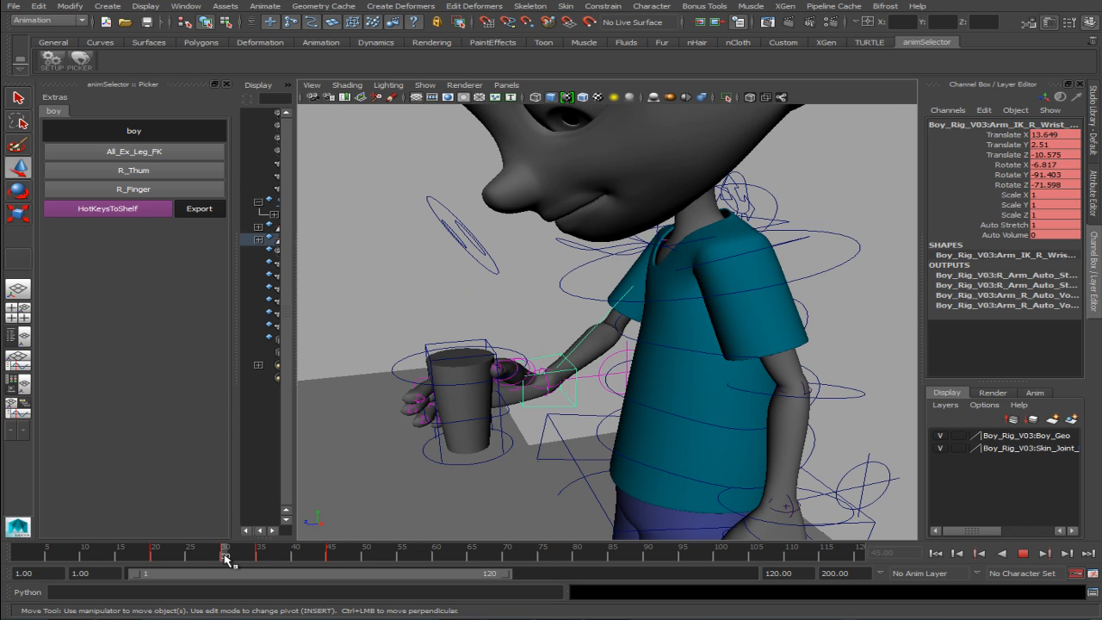
alt+drag(403, 397, 755, 350)
click(801, 322)
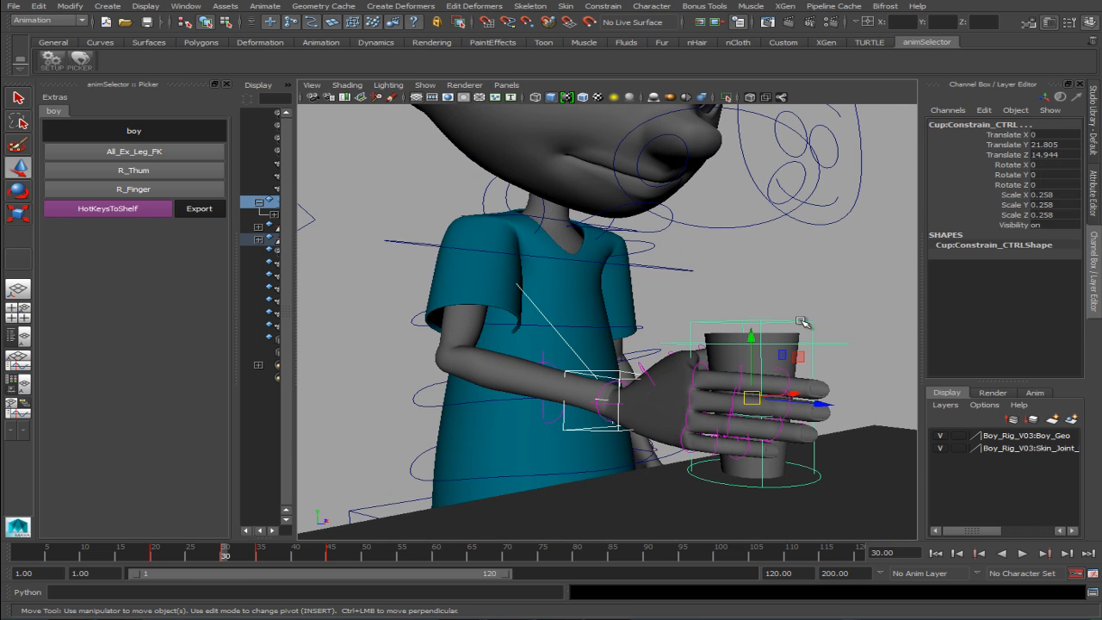
click(603, 6)
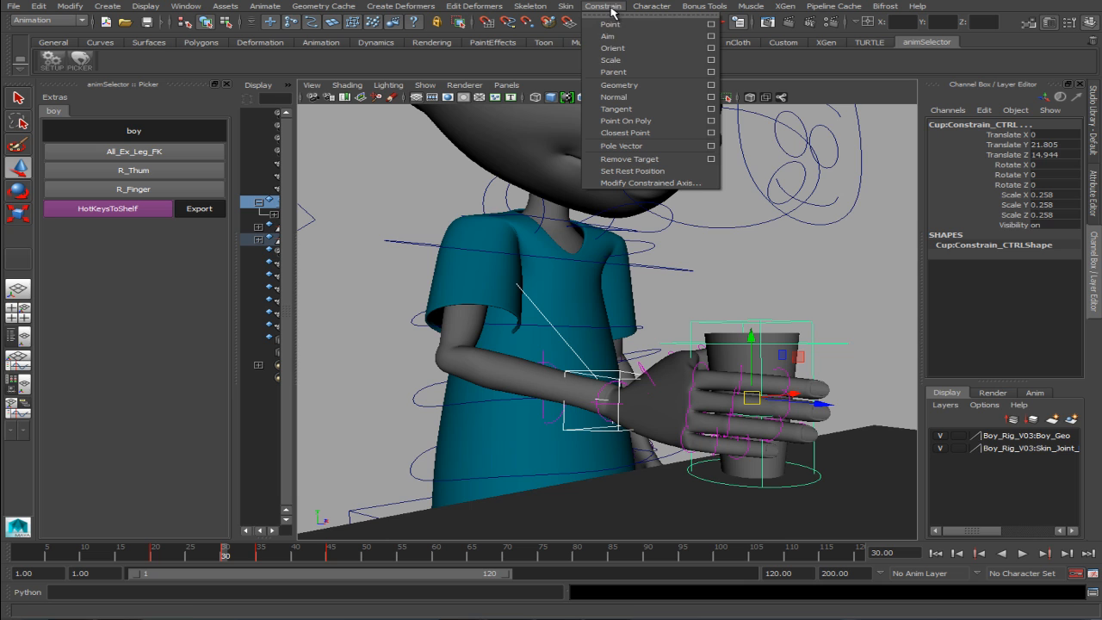
click(638, 72)
Scrub the frames around 30 to check how the constrained cup follows the hand.
key(alt+v)
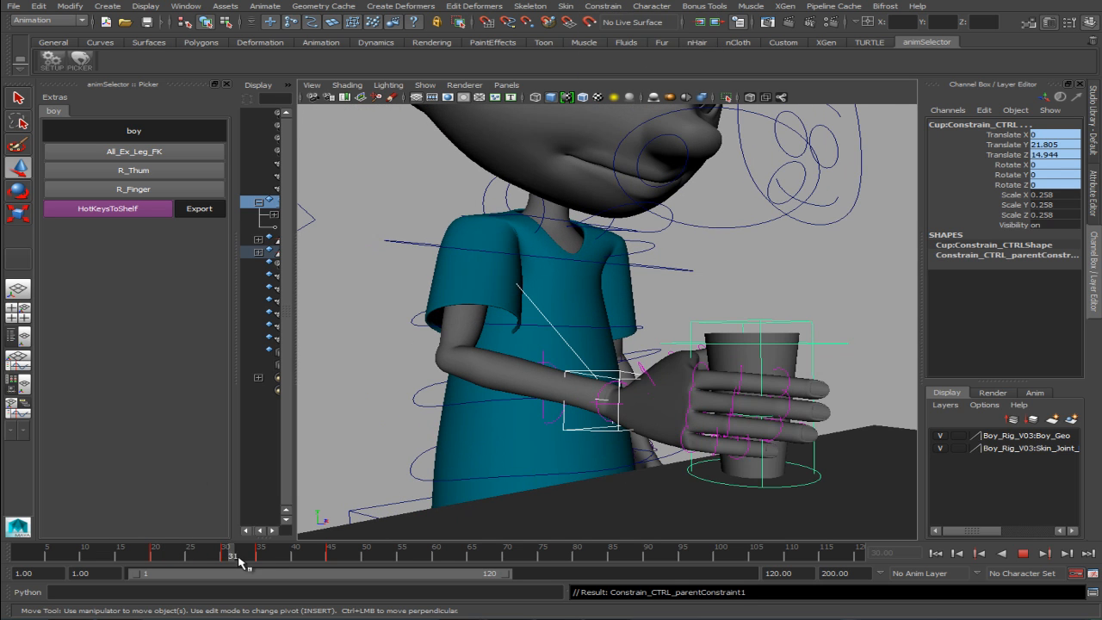
key(alt+v)
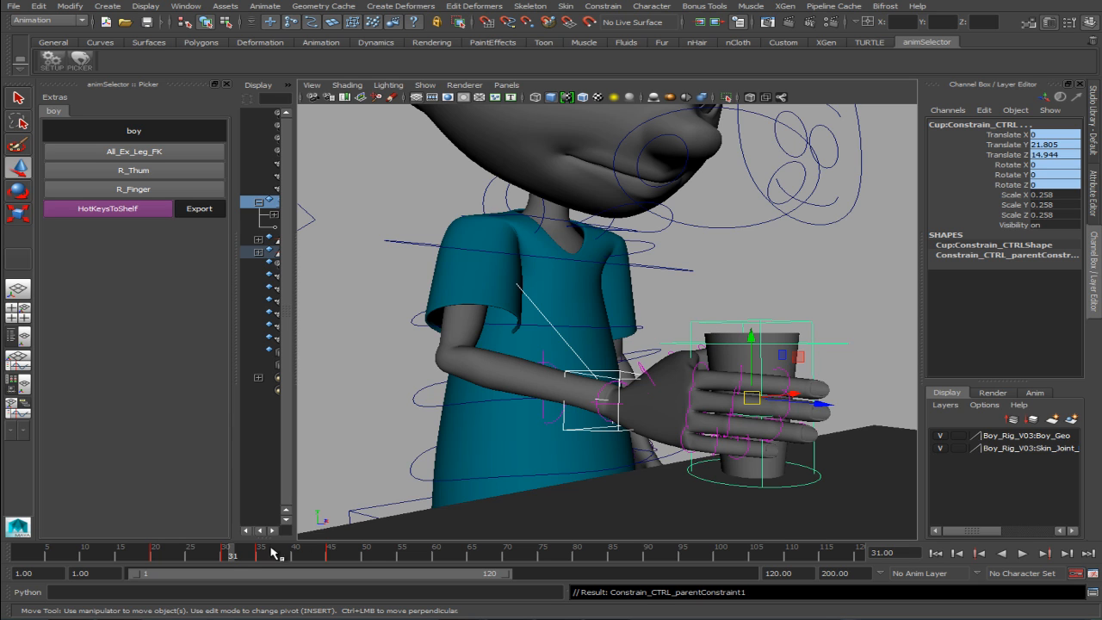
click(692, 359)
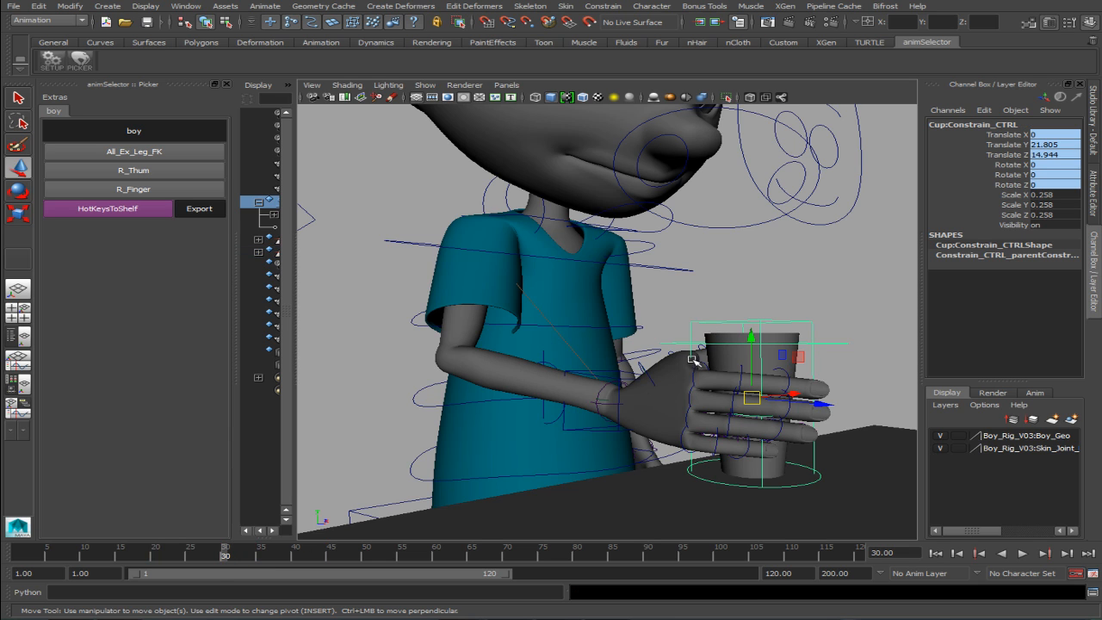
key(alt+v)
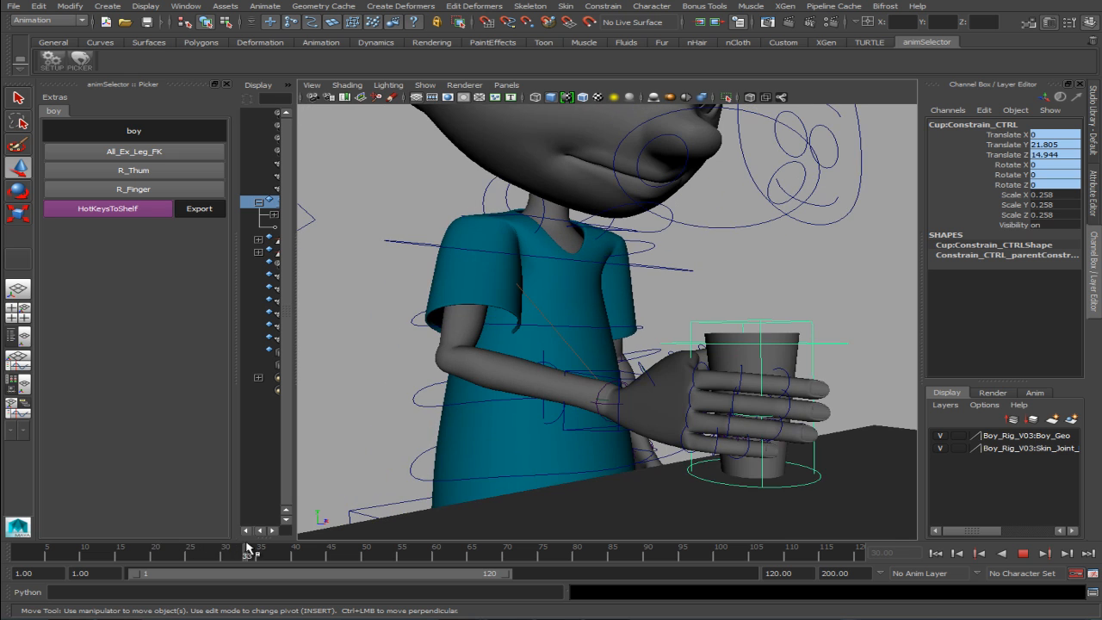
key(alt+v)
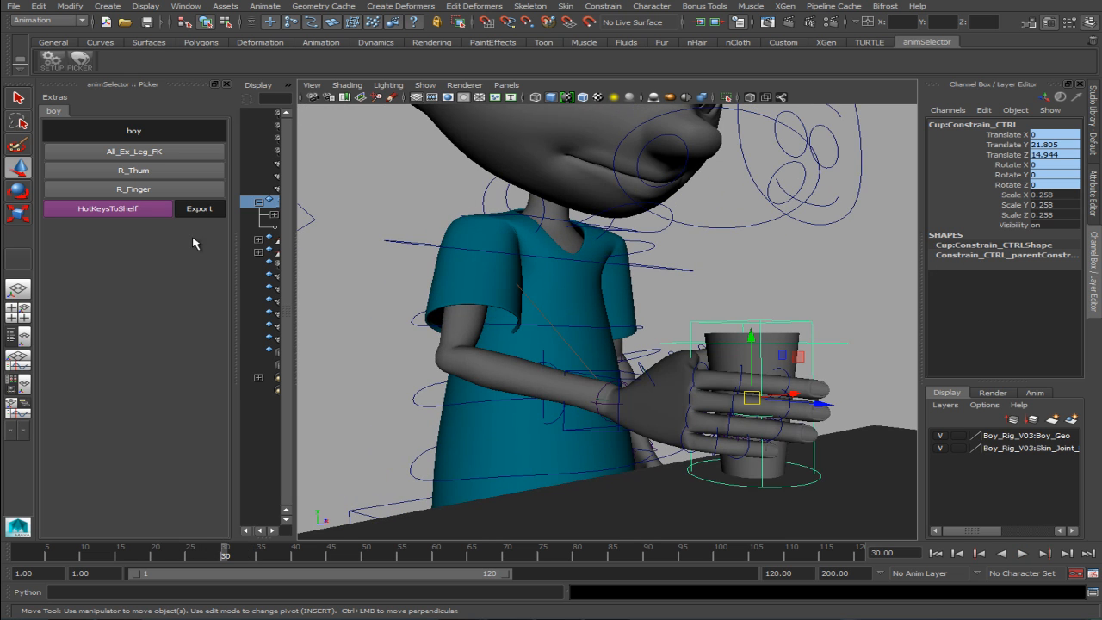
Select the parent constraint node under the cup's Constrain_CTRL and set its Arm IK R Wrist CTRLW0 weight to 0.
drag(292, 243, 376, 244)
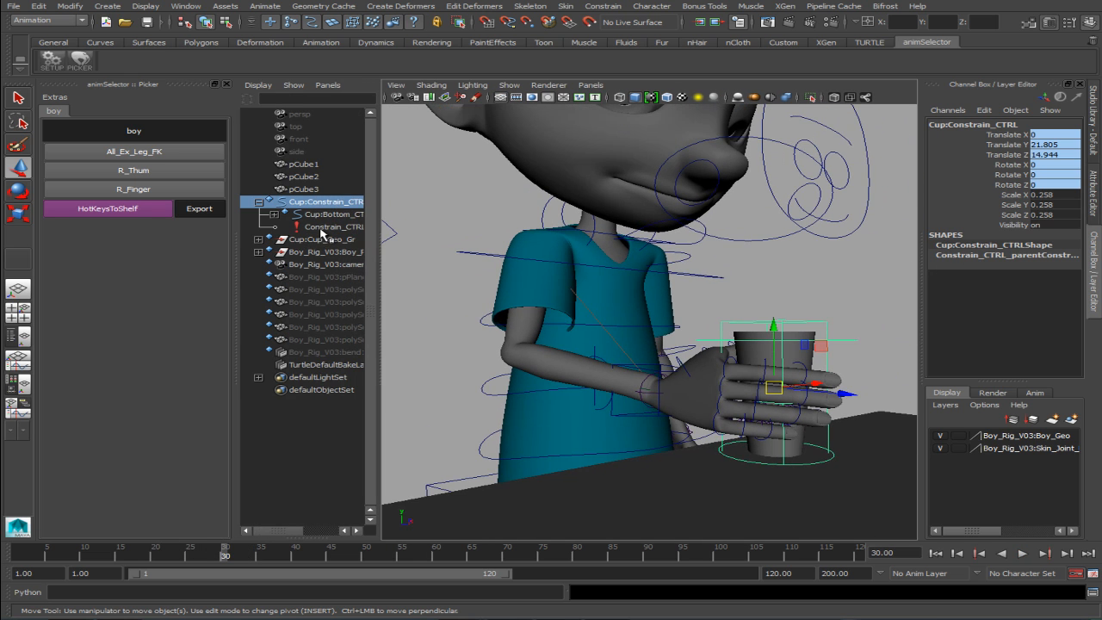
drag(234, 228, 160, 229)
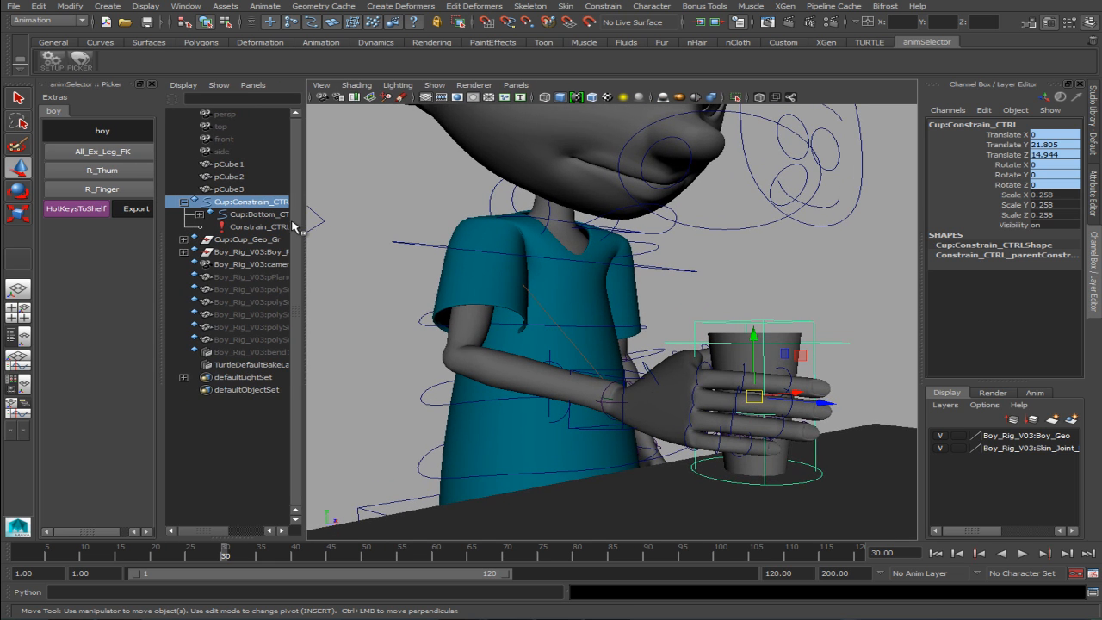
drag(304, 221, 334, 226)
click(271, 226)
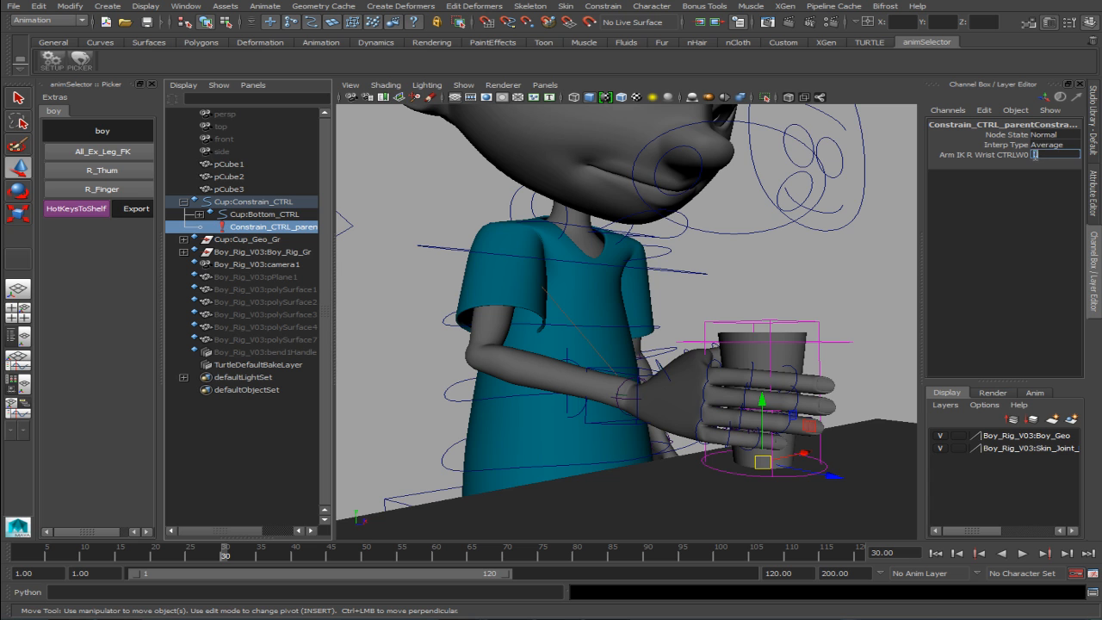
text(0)
key(Return)
Scrub the reach back to frame 30 and key the constraint's wrist weight at 0 there.
key(alt+v)
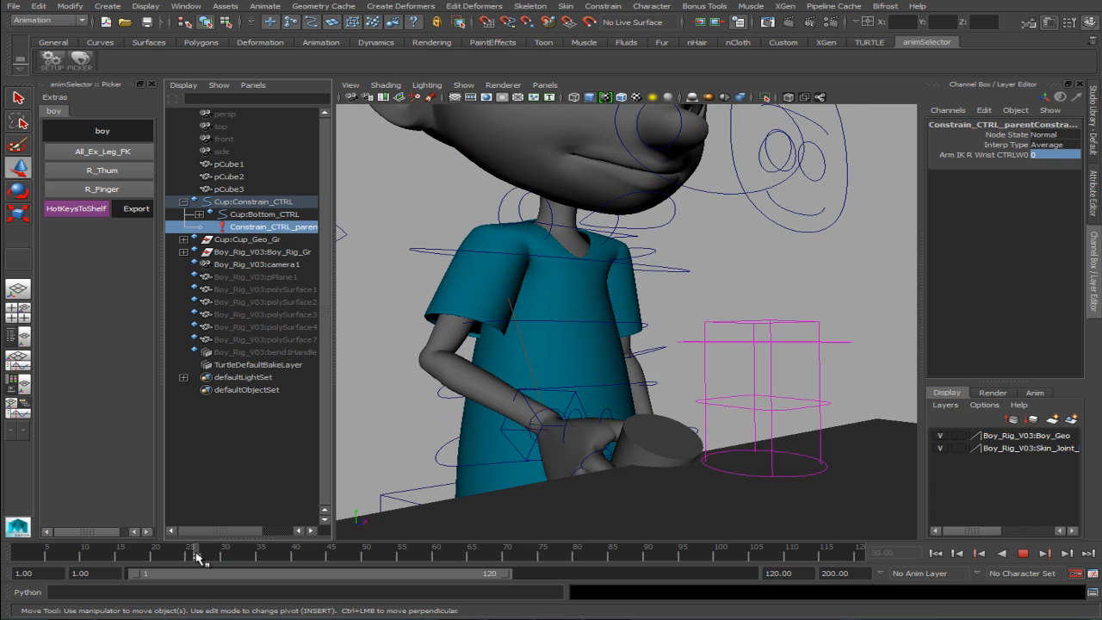
mouse_move(221, 554)
mouse_down()
mouse_move(205, 558)
mouse_move(310, 561)
mouse_move(229, 575)
mouse_up()
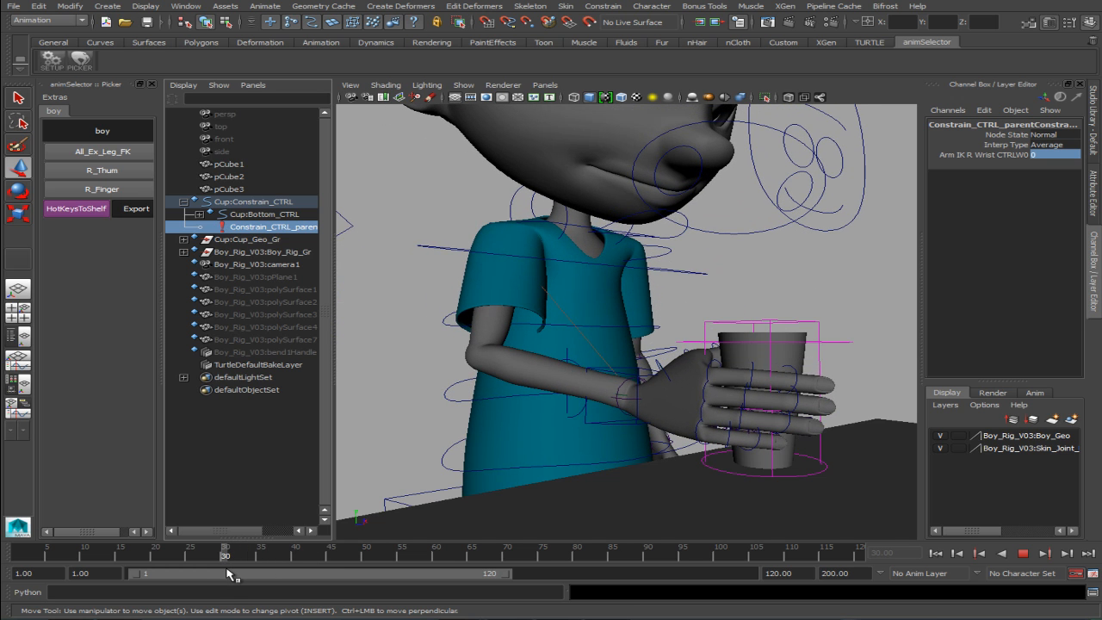
right_click(990, 153)
click(990, 160)
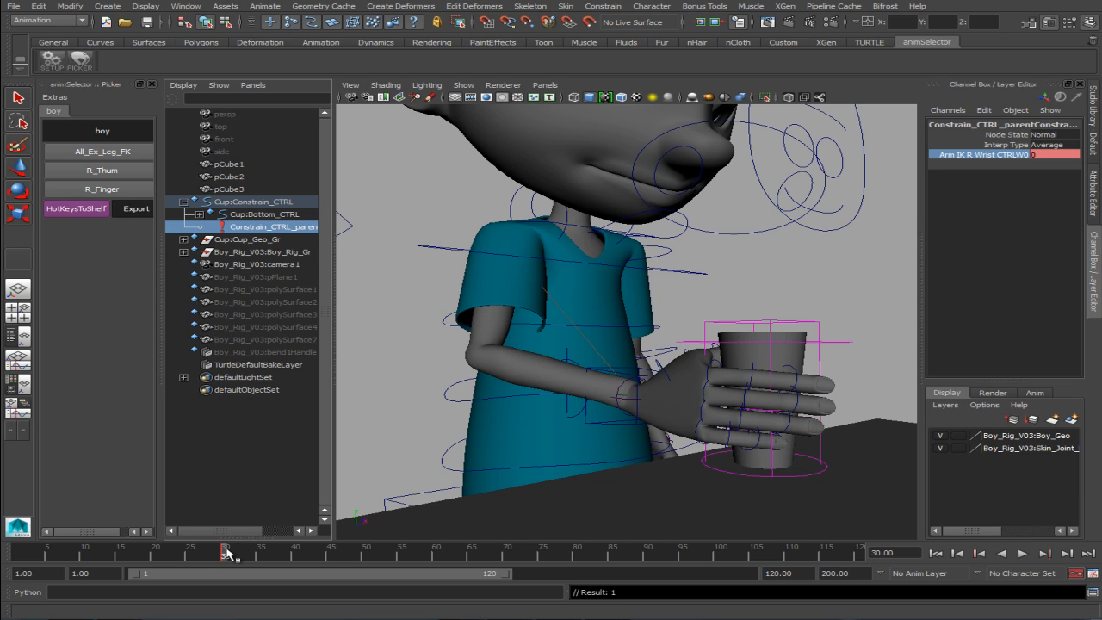
At frame 31, set the constraint's Arm IK R Wrist CTRLW0 weight to 1.
drag(227, 556, 230, 556)
double_click(1058, 156)
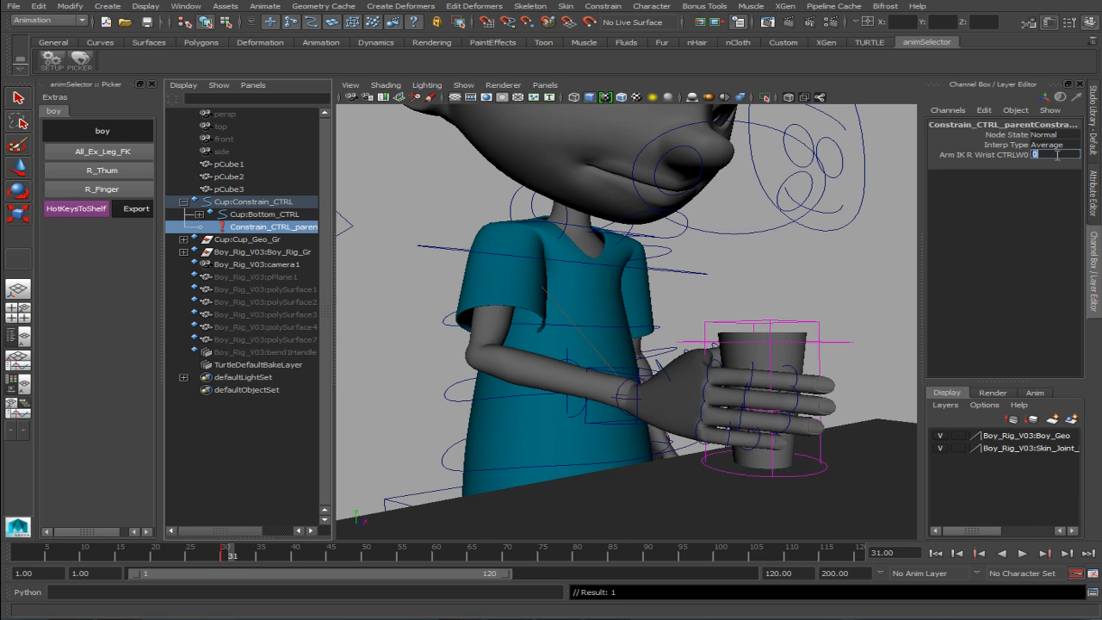
text(1)
key(Return)
Scrub the timeline through frame 46 and examine how the cup moves with the boy's lifted hand.
drag(258, 556, 318, 583)
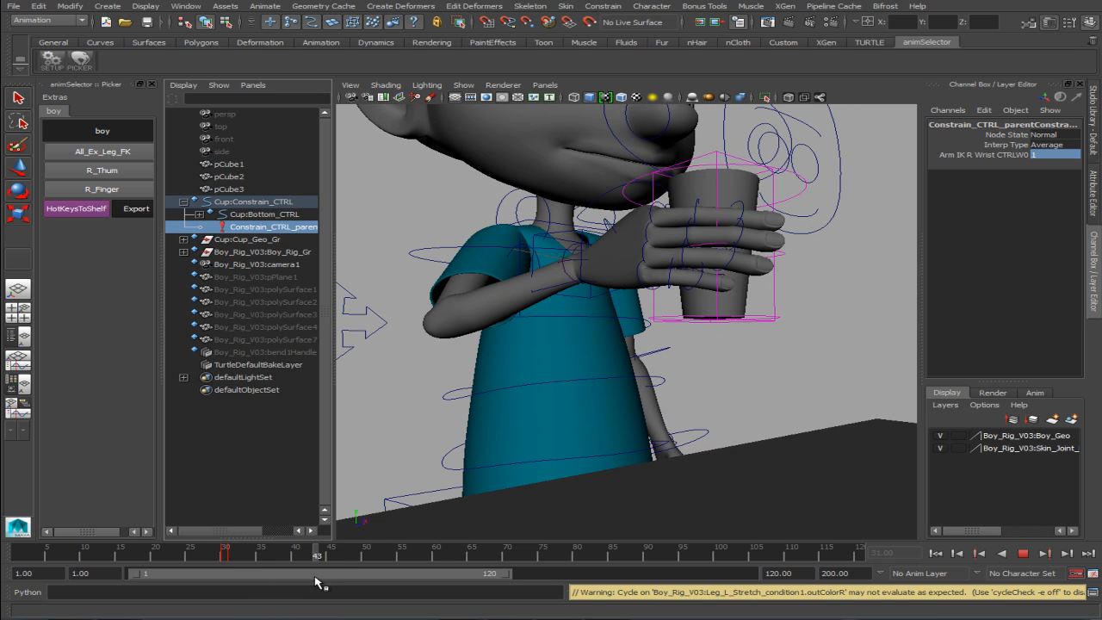
alt+right_drag(657, 386, 570, 398)
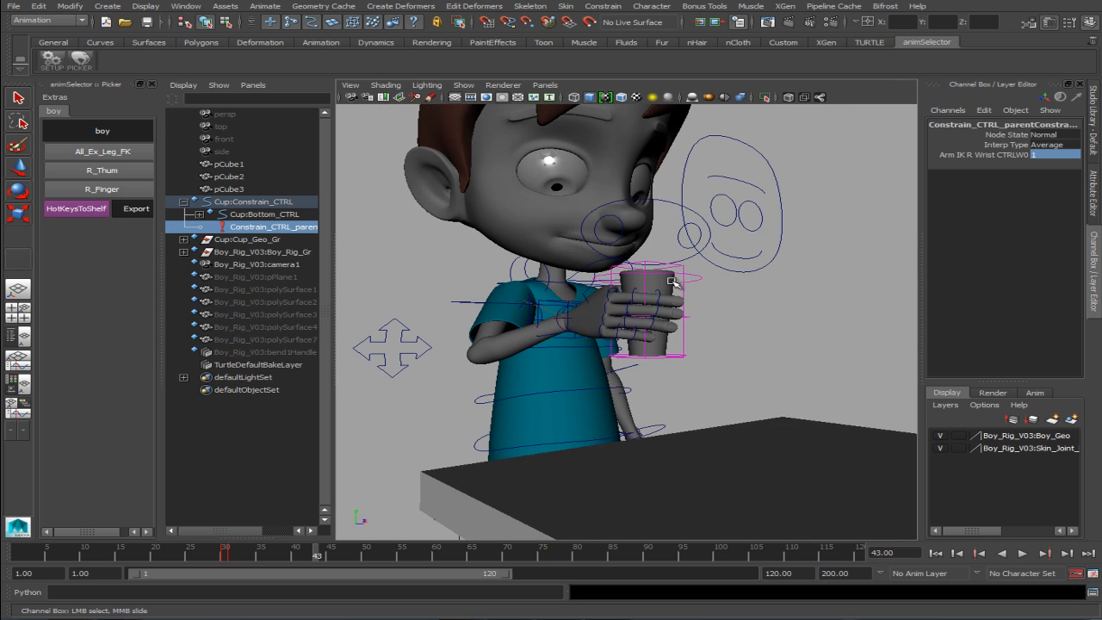
alt+drag(654, 338, 636, 345)
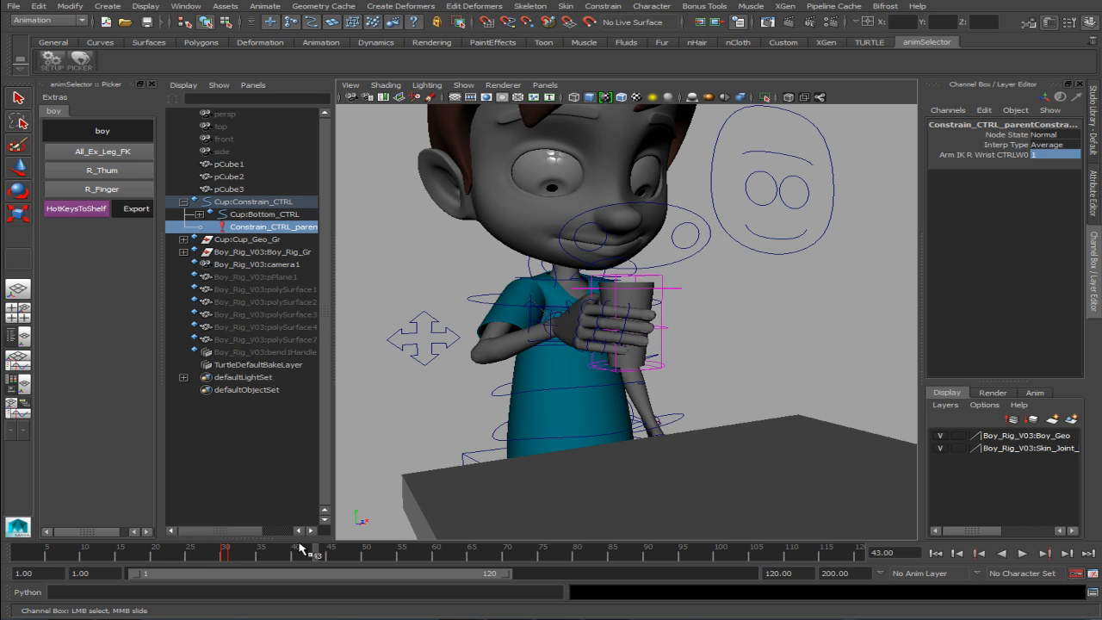
drag(300, 548, 338, 551)
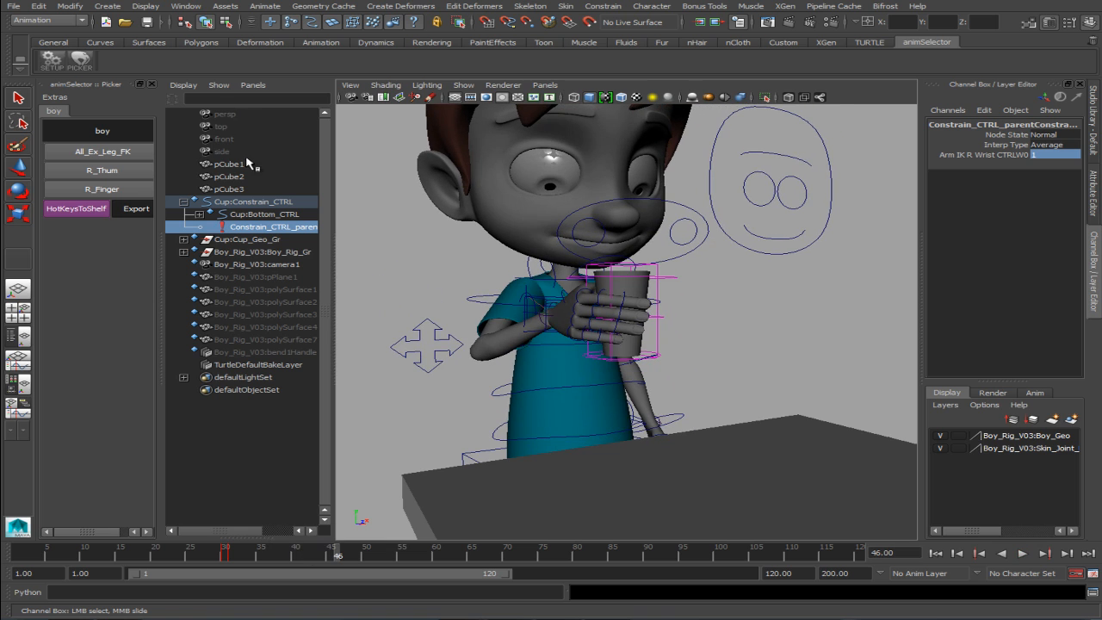
Create a locator and snap it onto the cup held in the boy's hand.
click(186, 7)
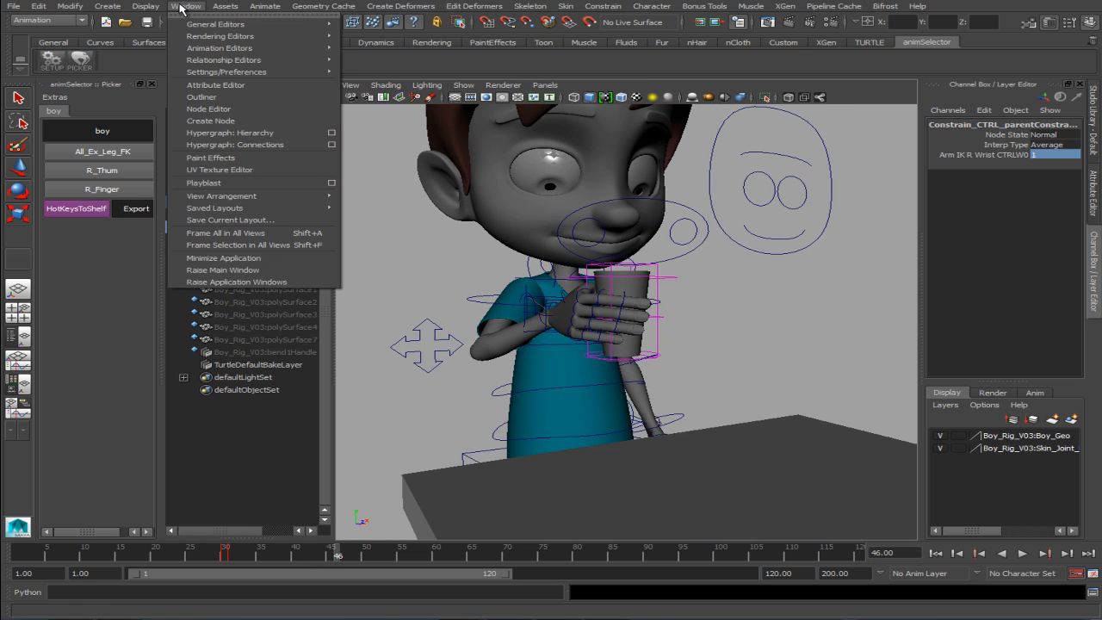
mouse_move(135, 148)
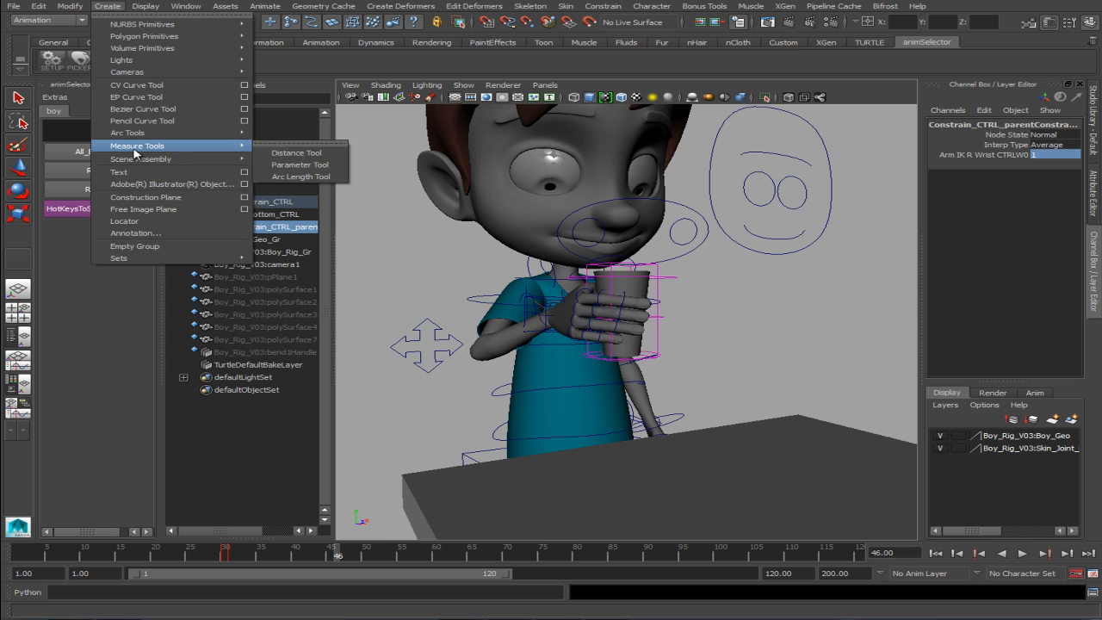
click(144, 223)
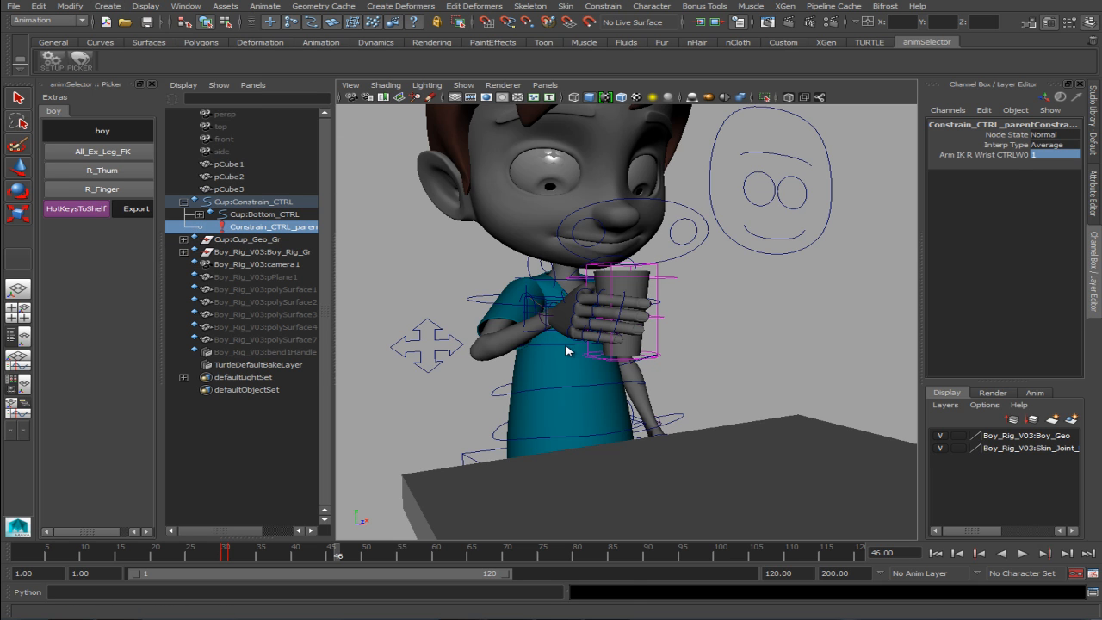
key(w)
alt+right_drag(539, 382, 508, 385)
alt+right_drag(589, 400, 544, 382)
key(v)
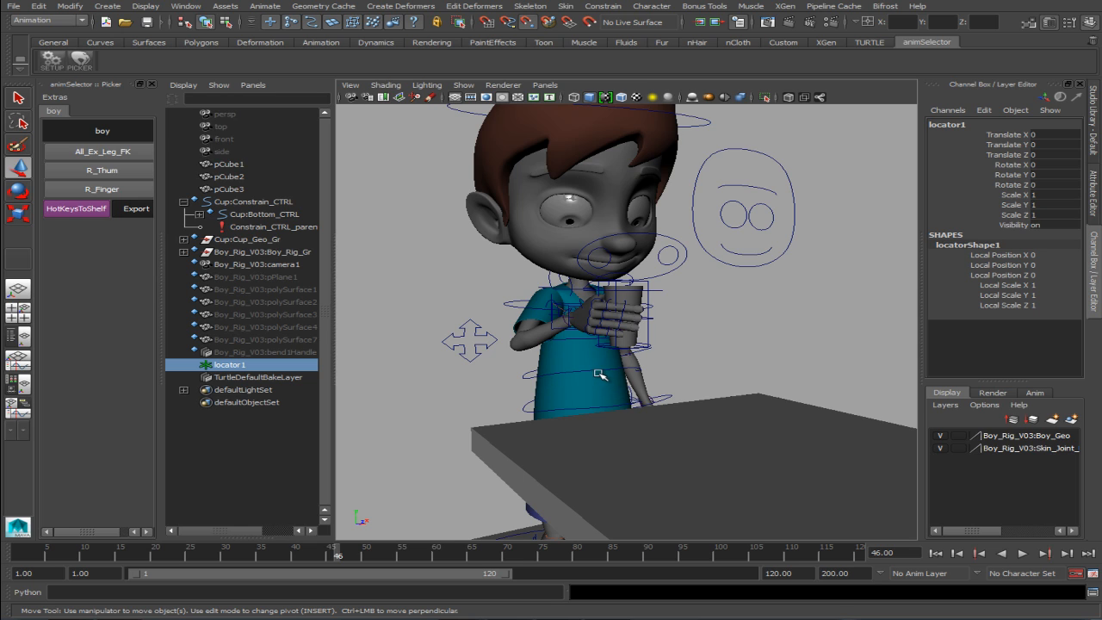
middle_drag(599, 375, 630, 317)
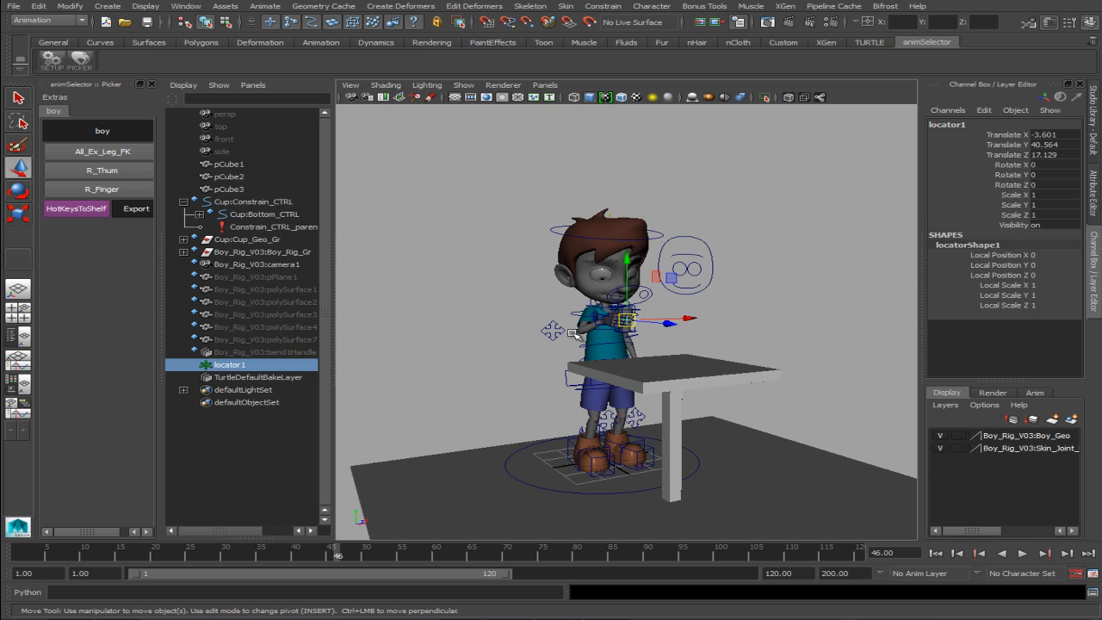
Scale the locator uniformly to about 4.48 and position it inside the cup at about X -2.47, Y 40.56, Z 15.27.
alt+drag(589, 335, 576, 337)
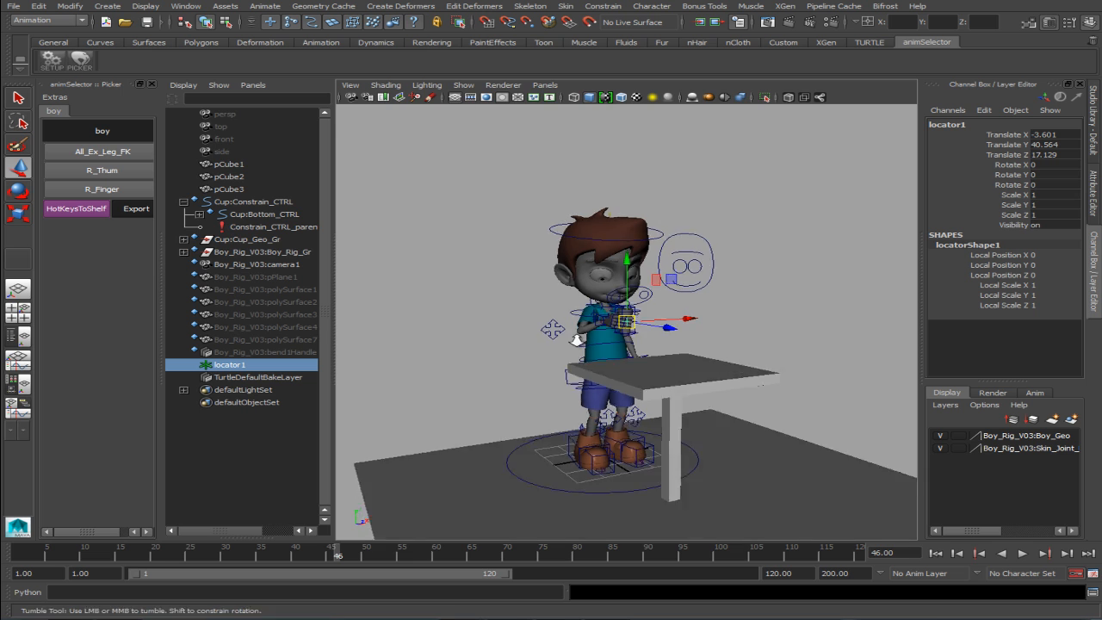
alt+right_drag(576, 336, 667, 346)
alt+drag(667, 346, 519, 354)
drag(351, 362, 784, 375)
click(233, 363)
key(r)
alt+drag(567, 349, 535, 351)
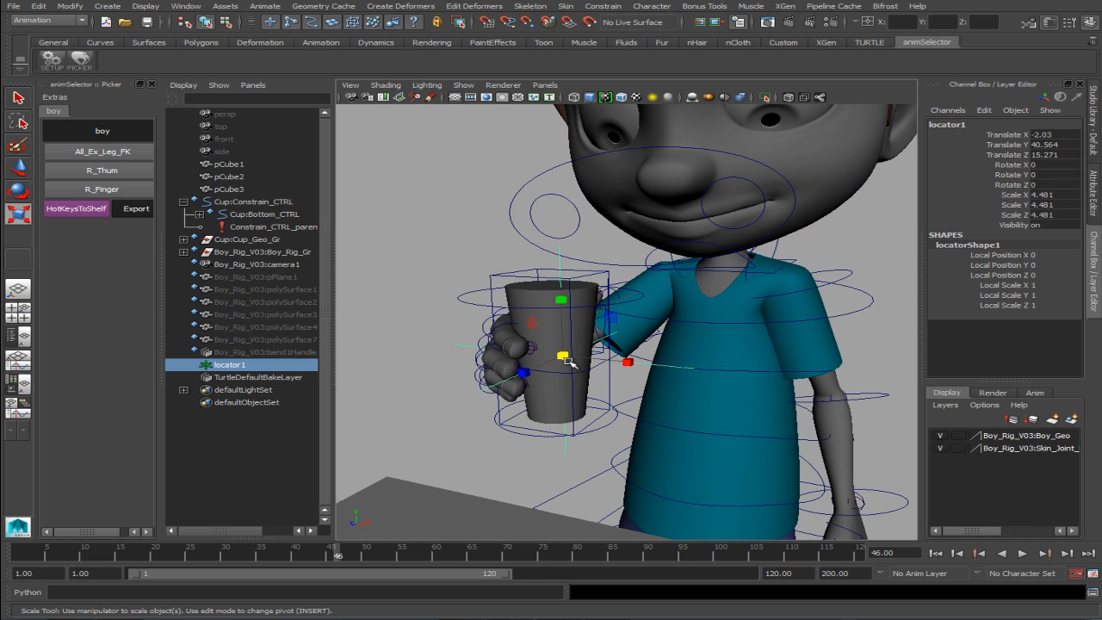
key(w)
drag(631, 366, 618, 365)
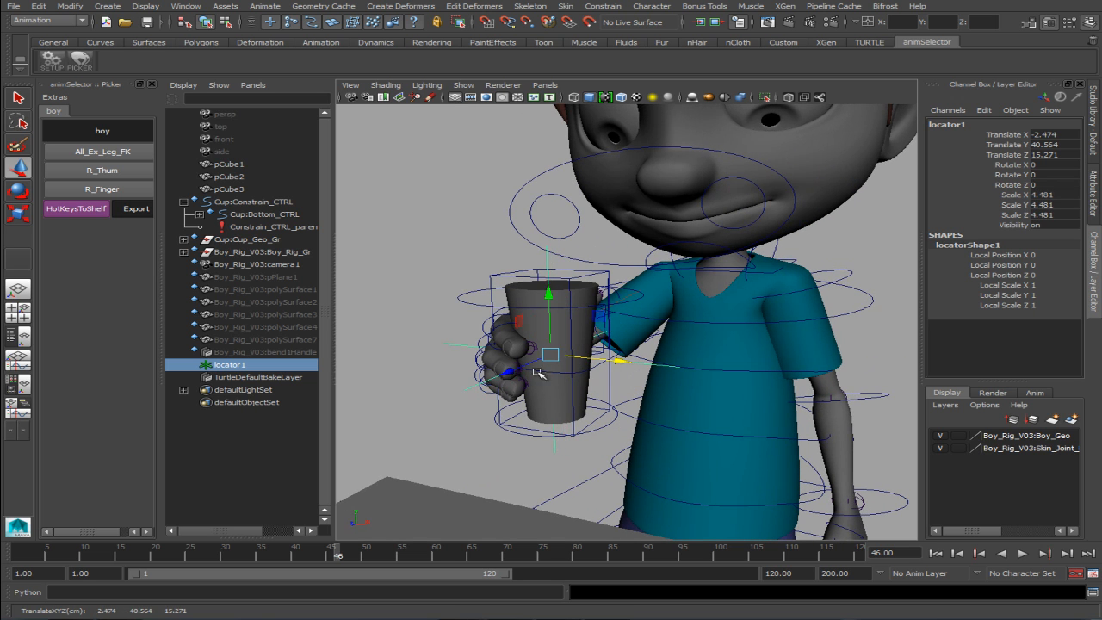
Examine the locator's placement in the cup from several angles and inspect the cup's parent constraint channels.
alt+drag(541, 373, 532, 367)
alt+right_drag(532, 367, 512, 366)
alt+drag(511, 366, 502, 402)
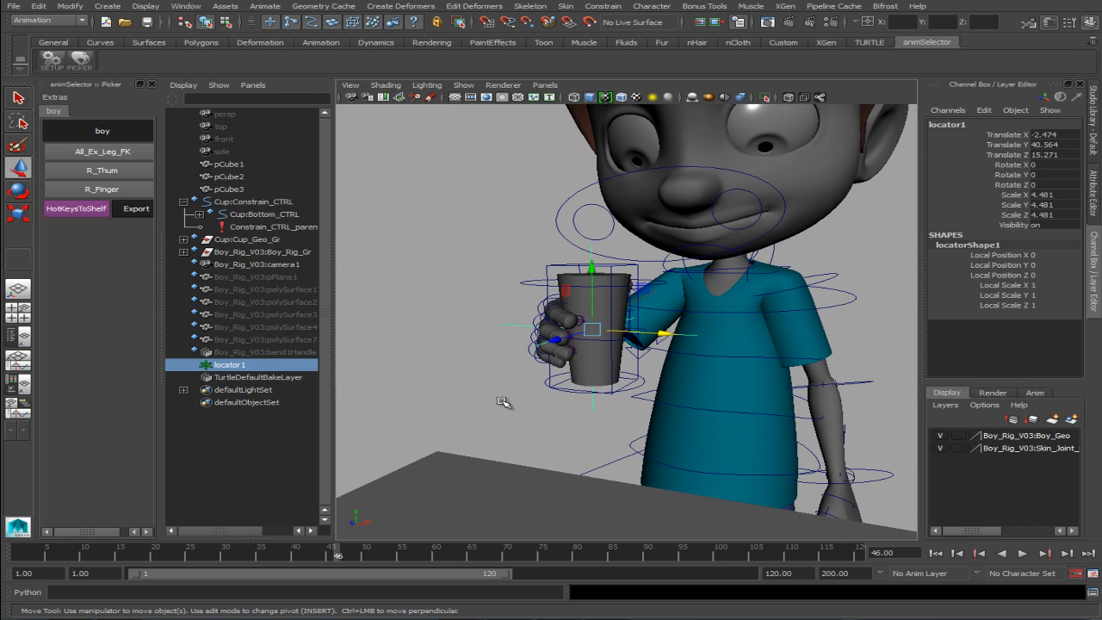
alt+right_drag(484, 442, 482, 411)
alt+drag(481, 411, 607, 345)
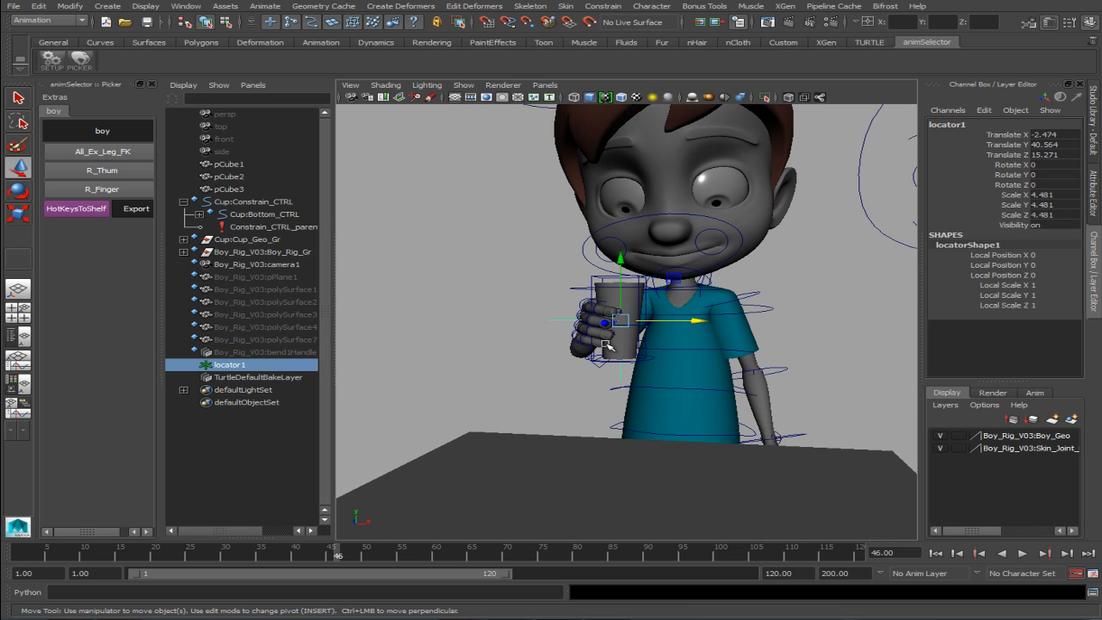
alt+right_drag(472, 431, 438, 421)
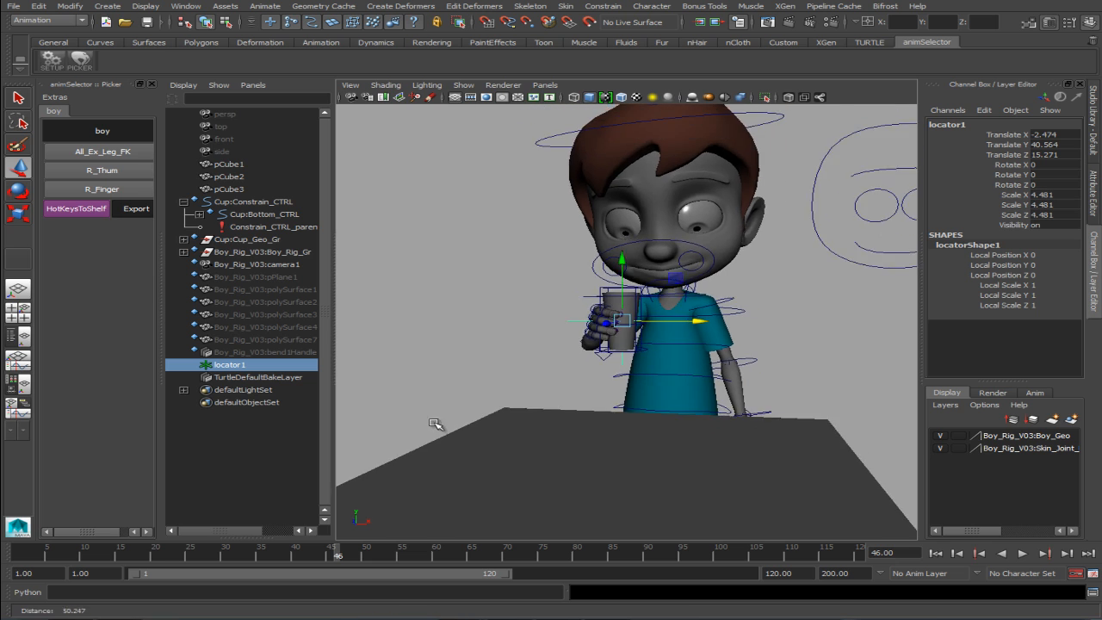
alt+drag(438, 421, 580, 364)
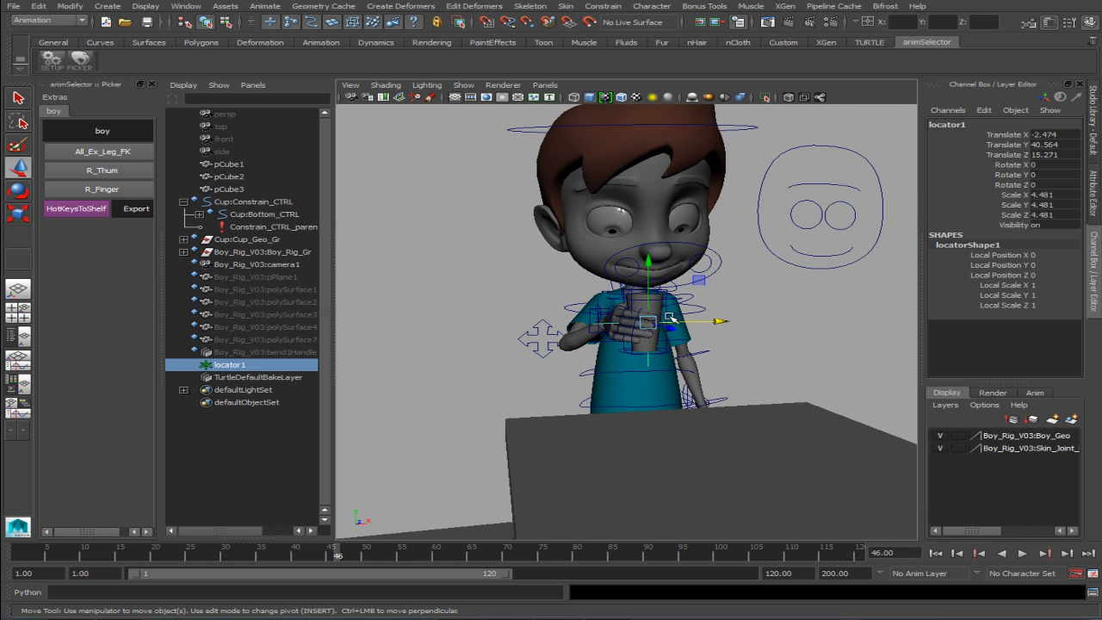
alt+drag(640, 338, 594, 325)
click(258, 226)
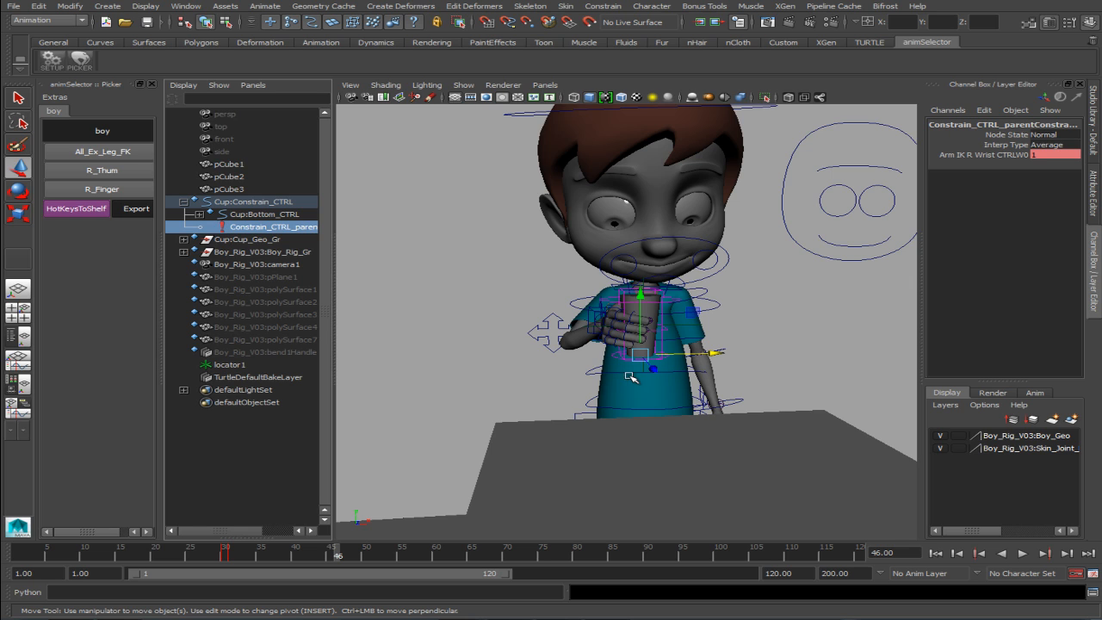
alt+drag(688, 353, 635, 354)
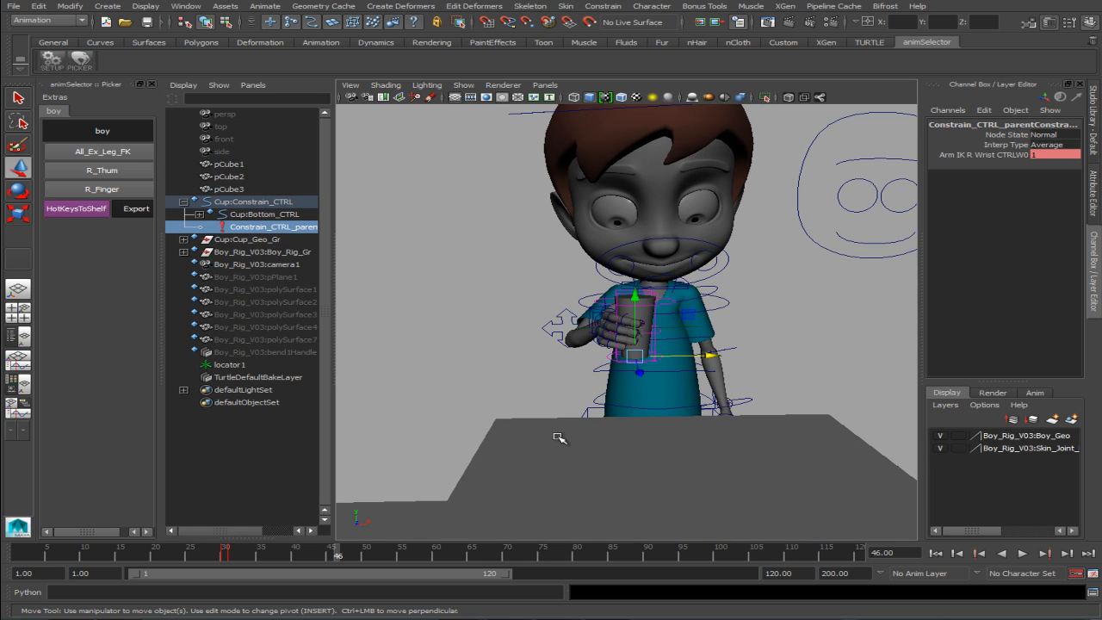
alt+drag(639, 315, 602, 367)
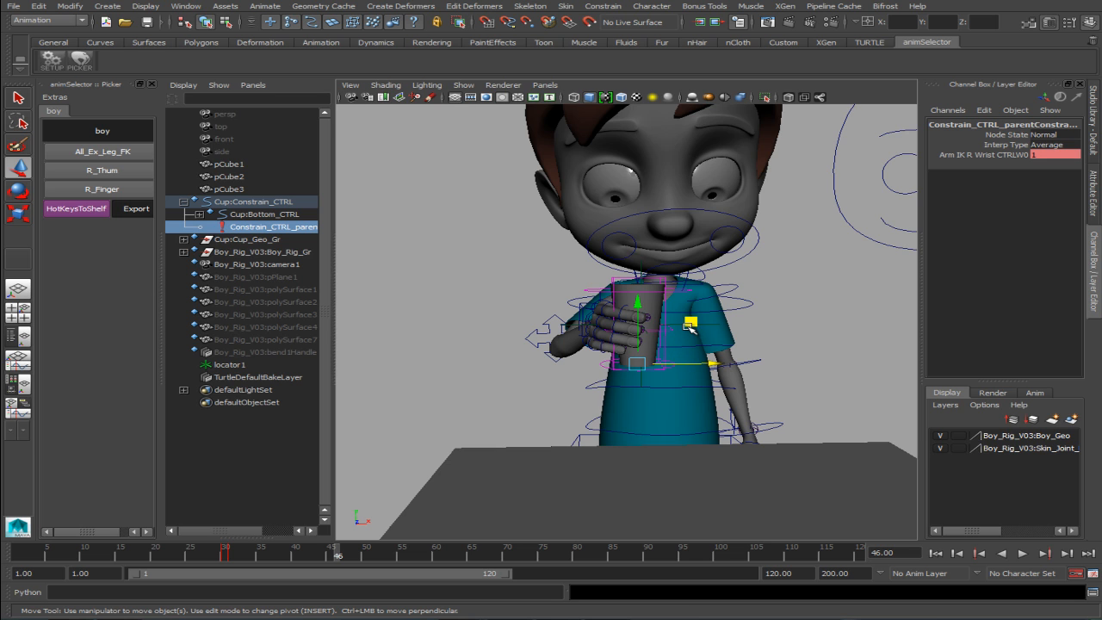
Parent-constrain the cup's Constrain_CTRL to the locator.
alt+drag(702, 327, 675, 353)
click(705, 342)
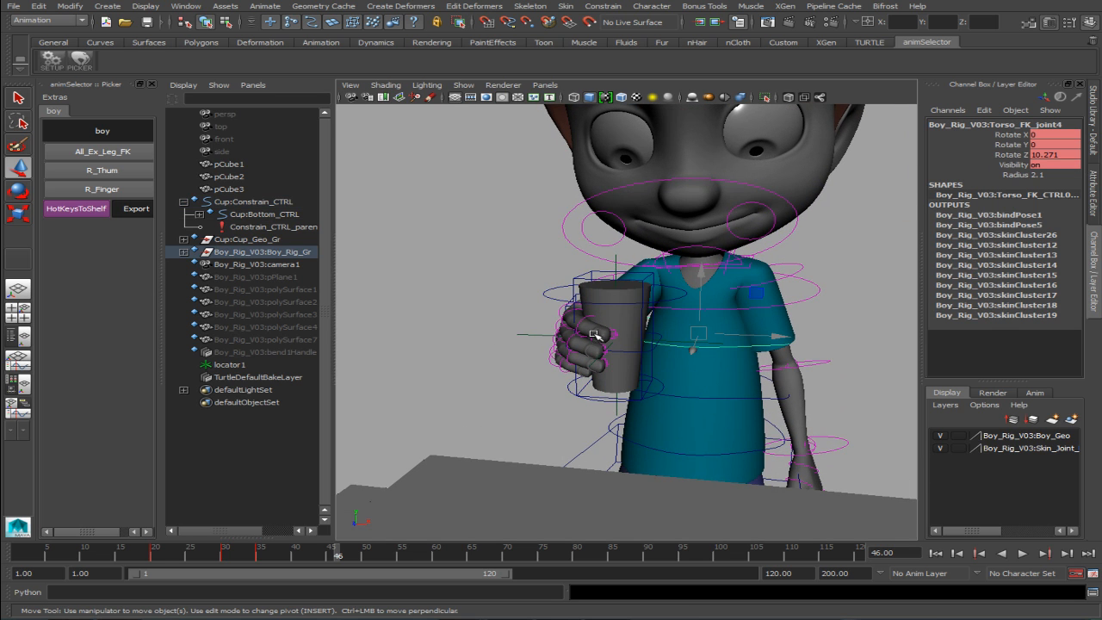
click(522, 334)
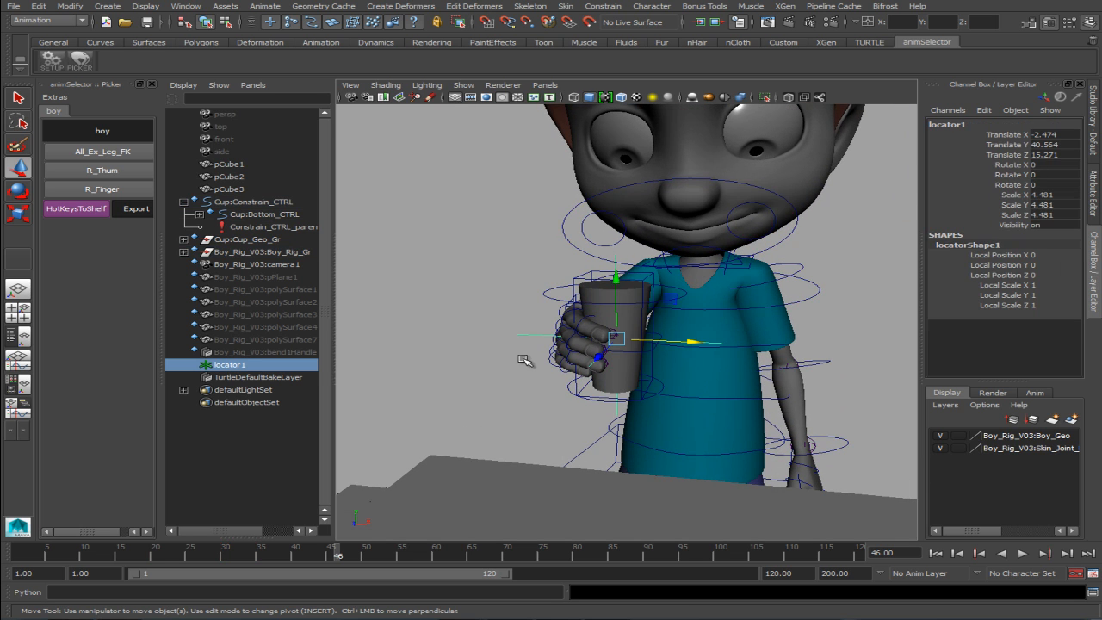
shift+click(579, 284)
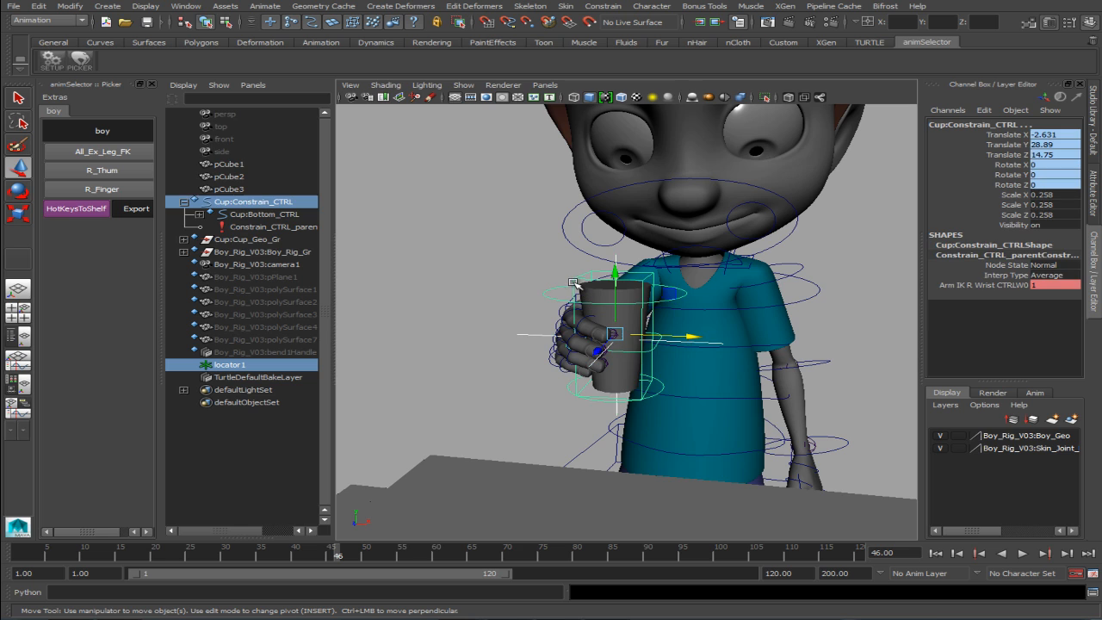
click(595, 10)
click(631, 72)
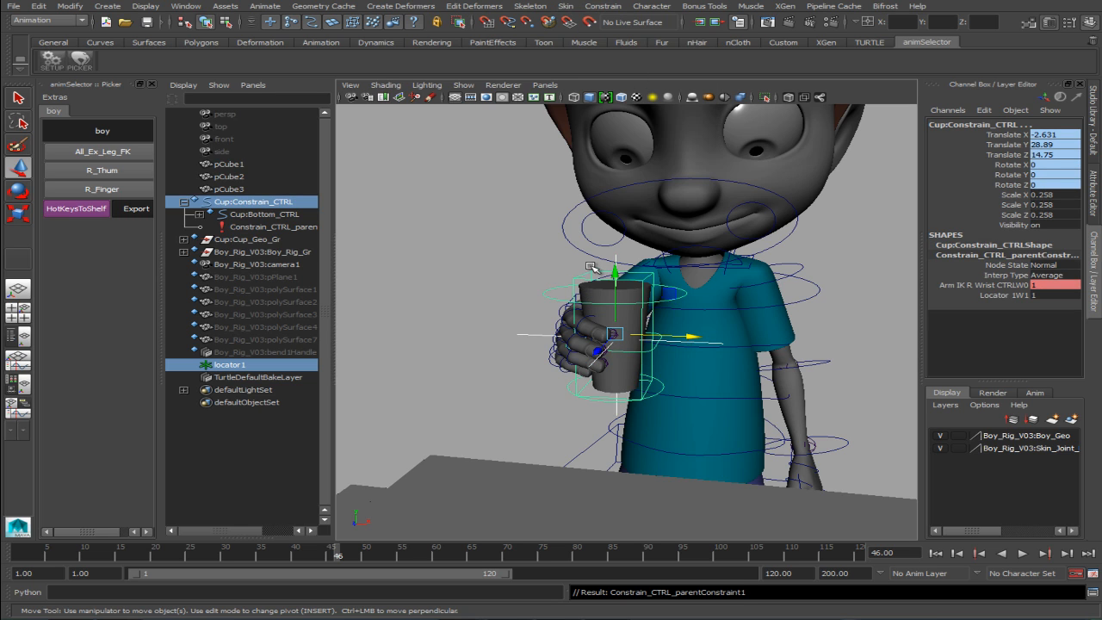
Select the cup's parent constraint node and key its Arm IK R Wrist CTRLW0 and Locator 1W1 weights at frame 46.
alt+drag(546, 314, 486, 341)
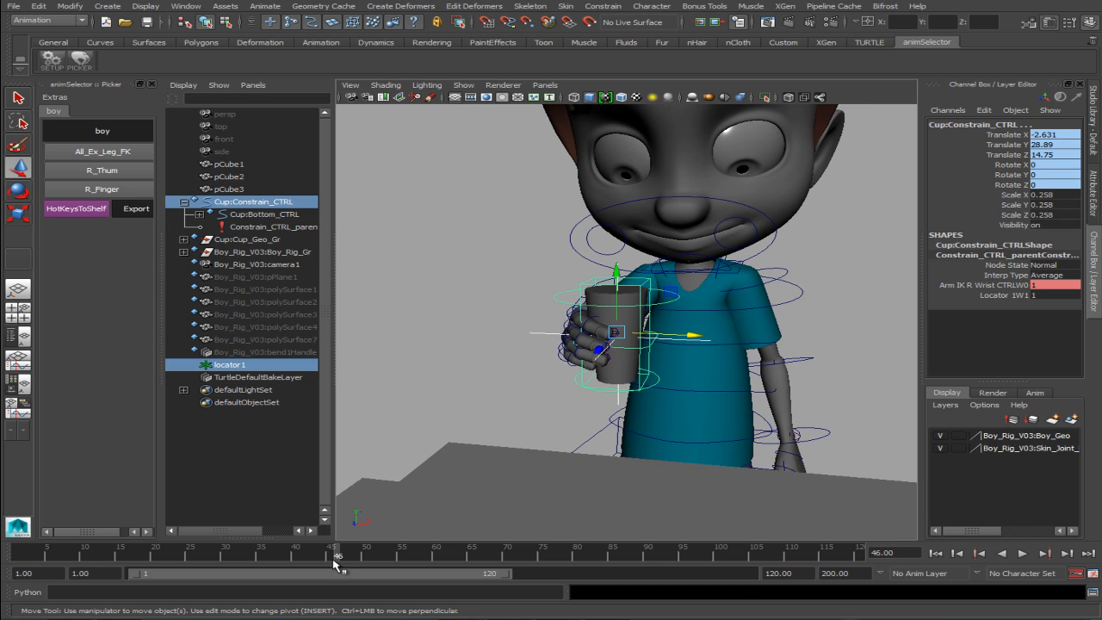
click(511, 368)
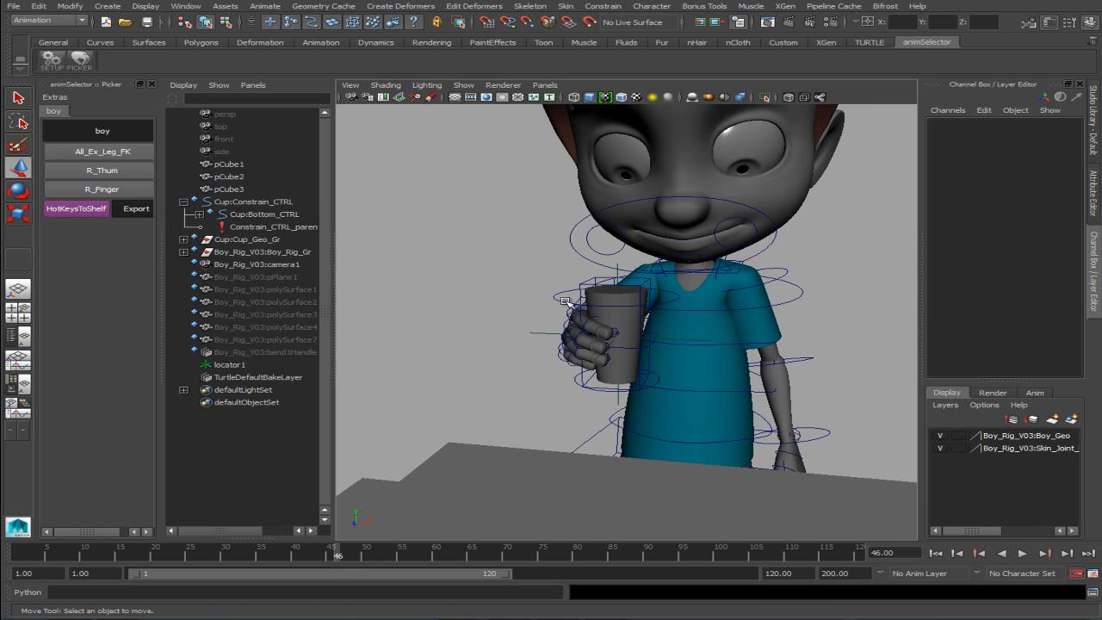
click(584, 281)
click(253, 227)
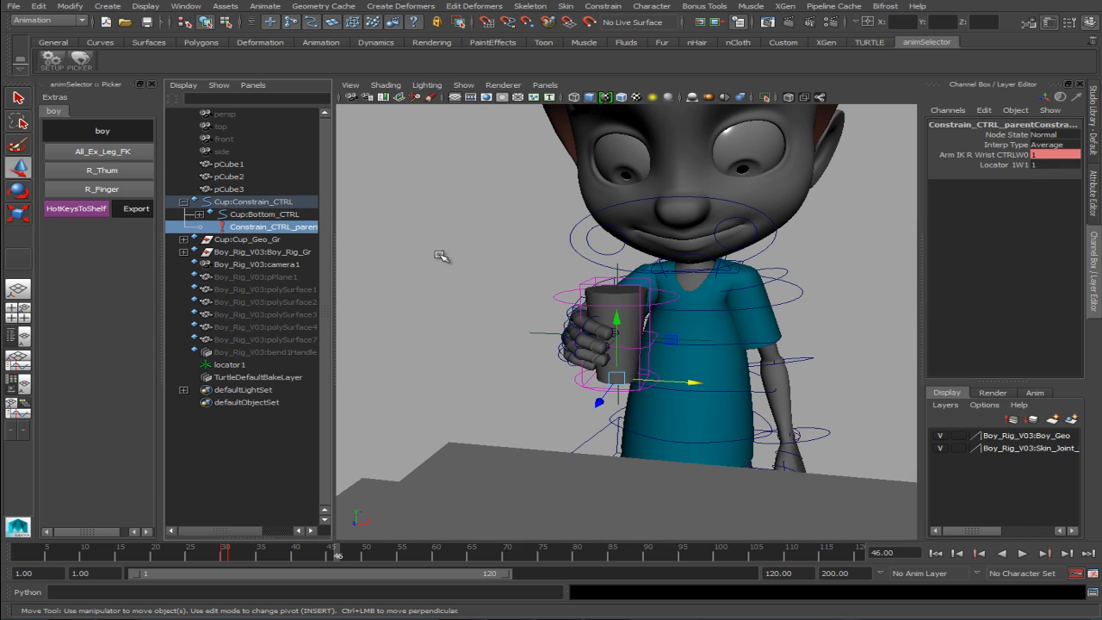
click(1042, 156)
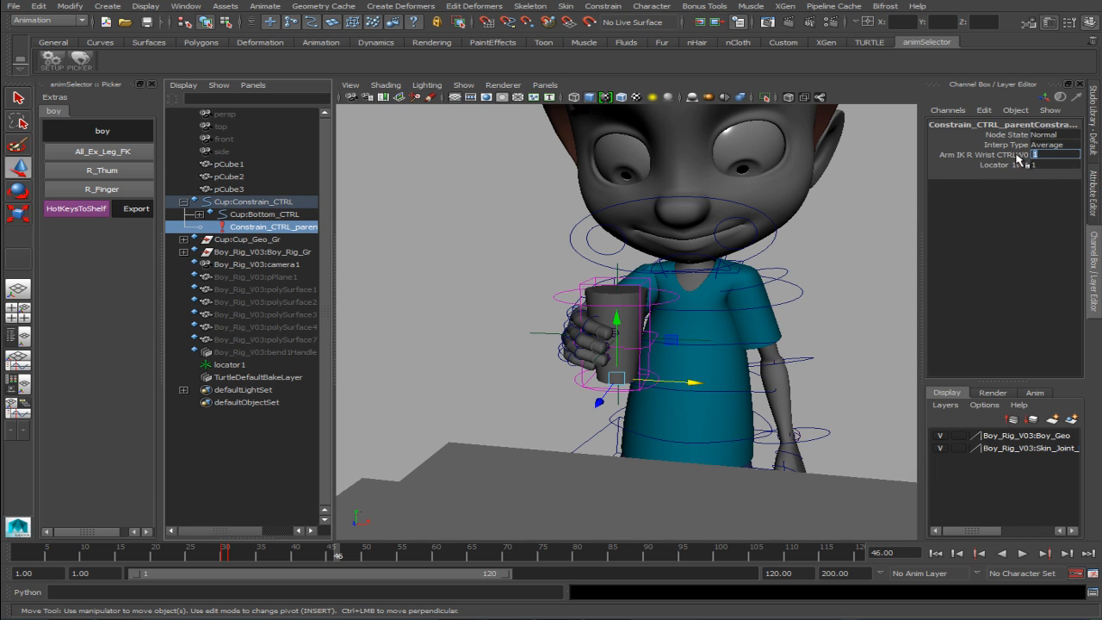
drag(1019, 157, 1011, 166)
right_click(1016, 164)
click(990, 173)
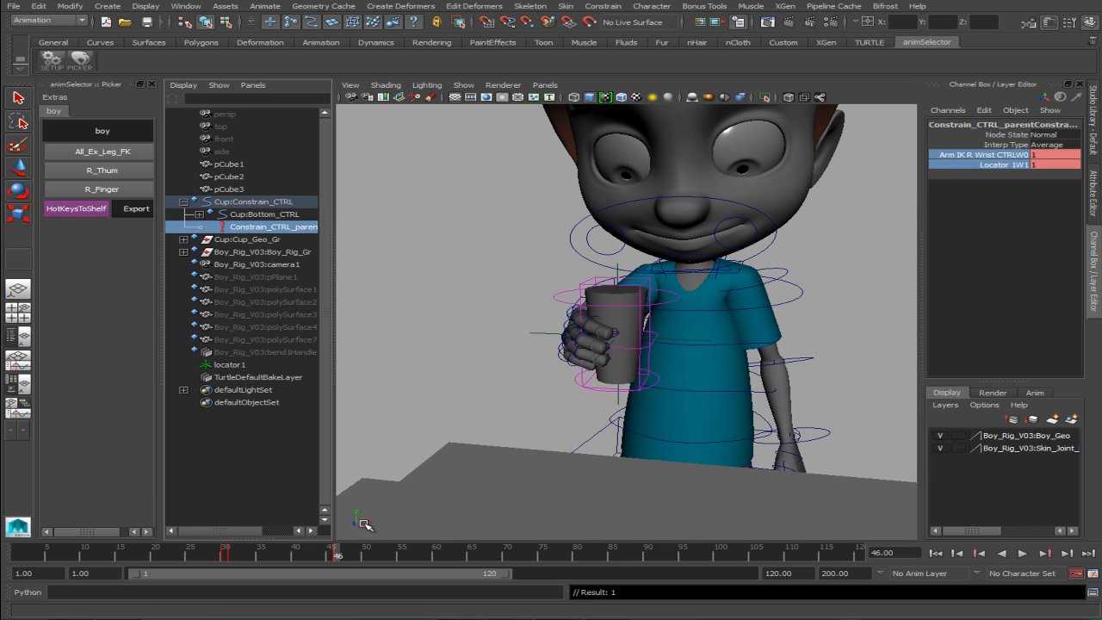
Set the Locator 1W1 weight to 0 and key it together with the wrist weight at frame 46.
click(1034, 164)
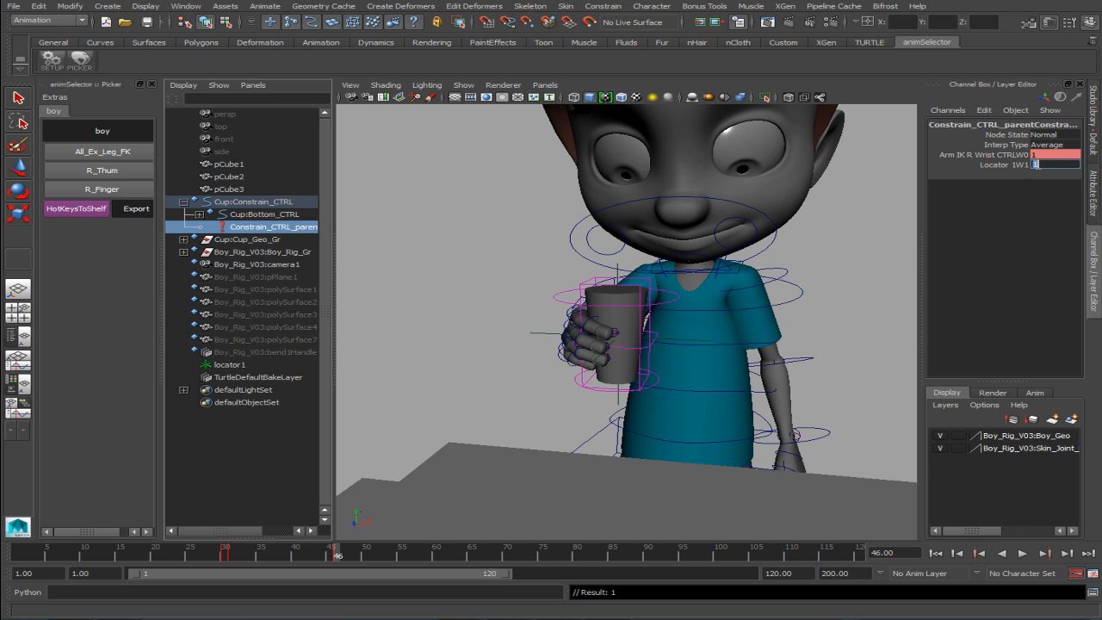
text(0)
key(Return)
drag(999, 155, 999, 165)
right_click(1001, 166)
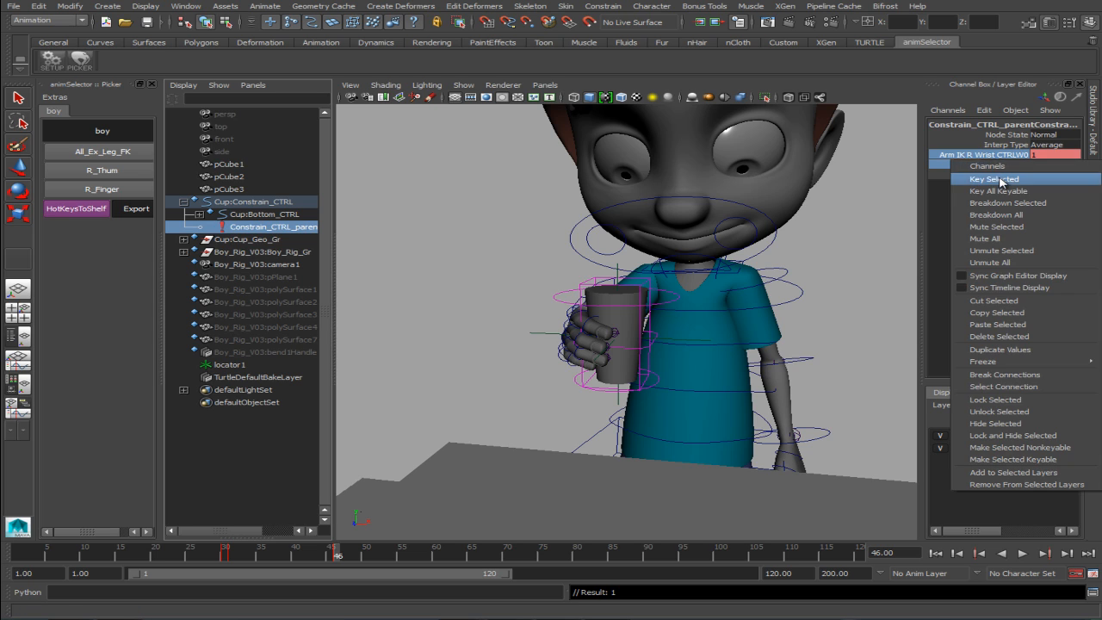
click(998, 179)
At frame 47, set Locator 1W1 to 1 and Arm IK R Wrist CTRLW0 to 0, and key both weights.
click(344, 556)
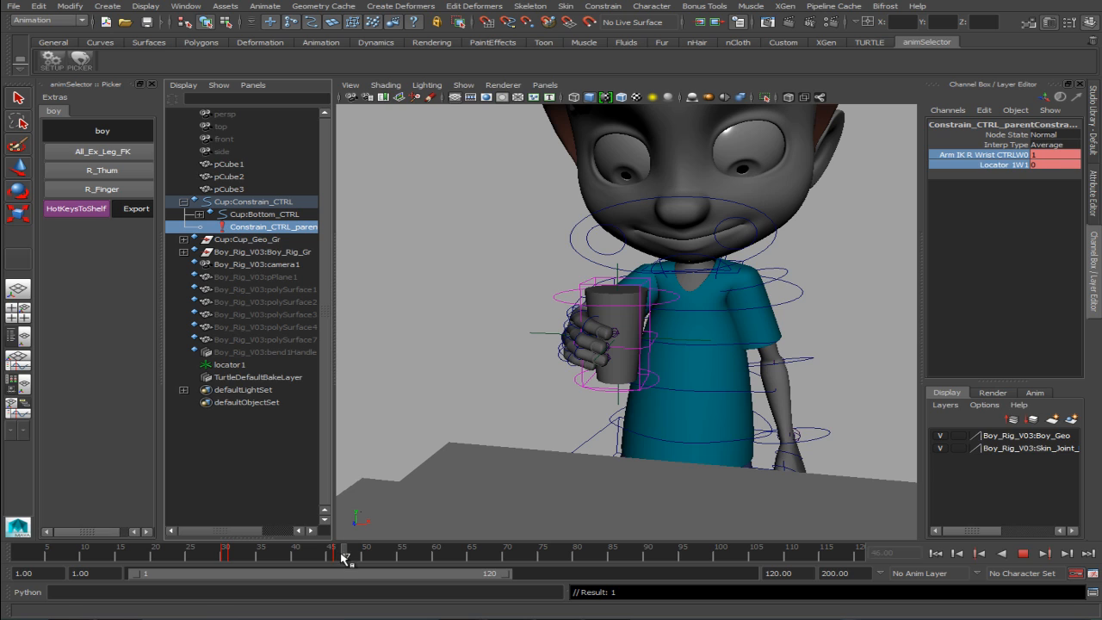
click(1036, 164)
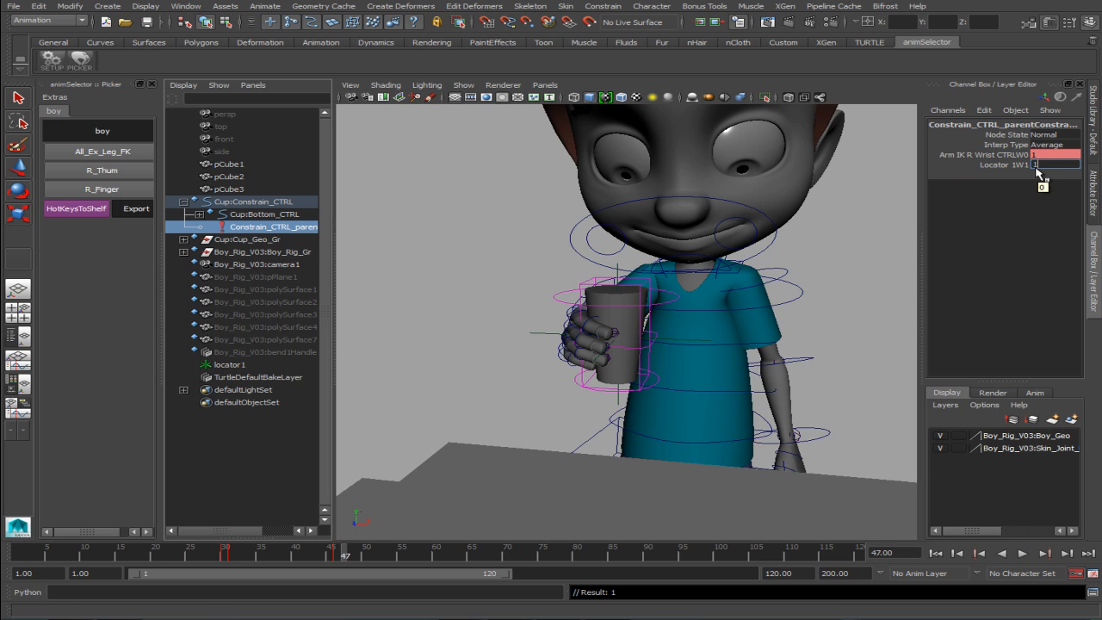
key(Return)
click(1037, 153)
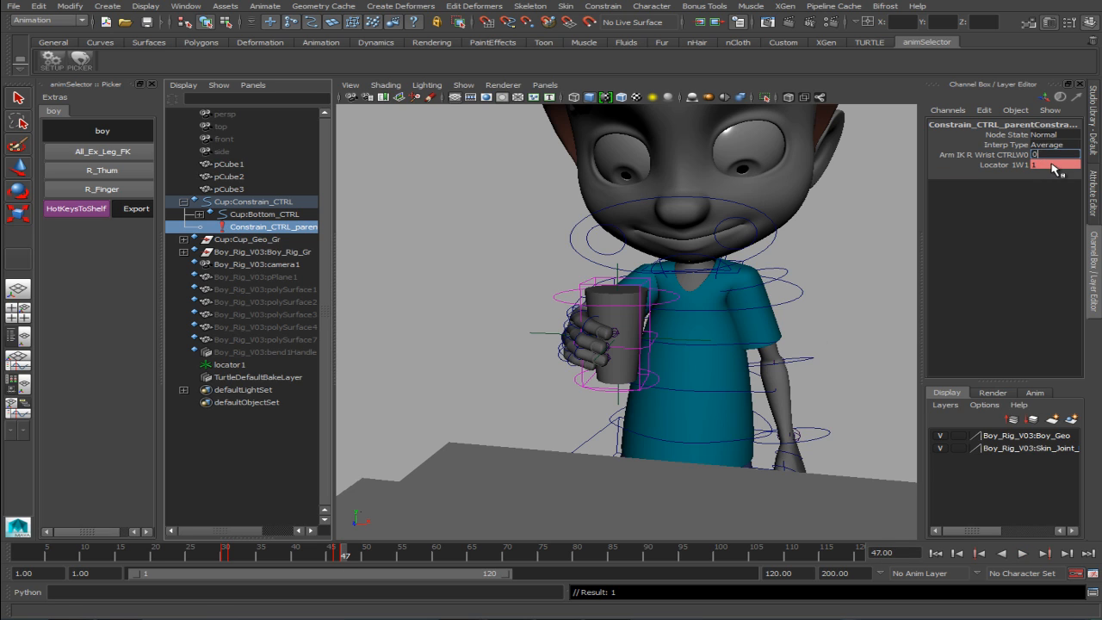
key(Return)
drag(1011, 155, 1007, 164)
right_click(1007, 164)
click(1006, 179)
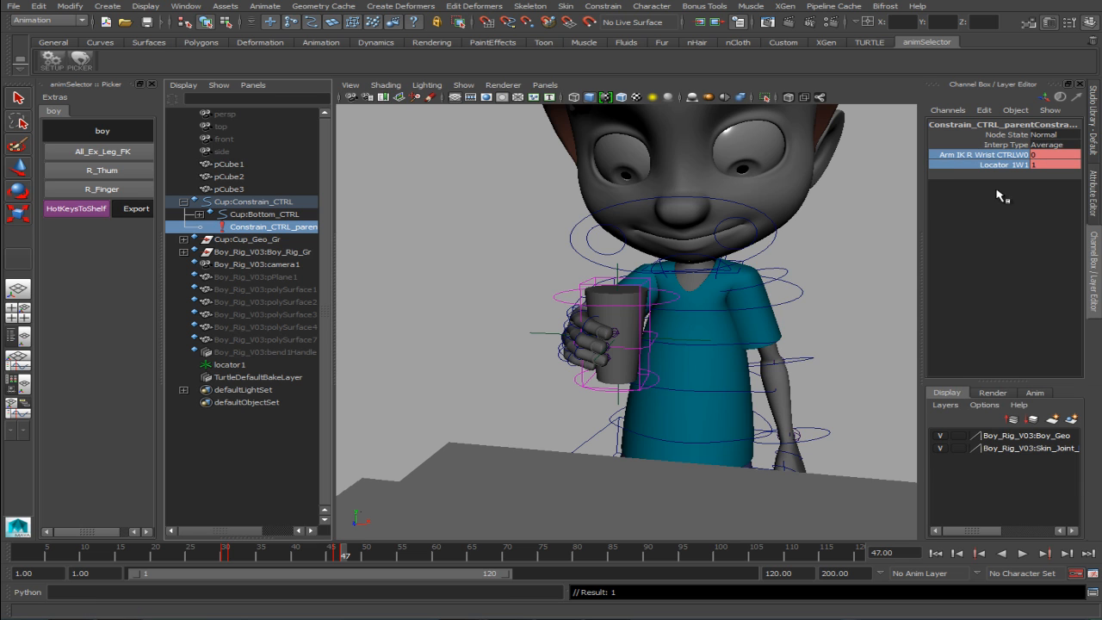
Select the locator in the cup and key all its channels at frame 47.
mouse_move(365, 552)
mouse_down()
mouse_move(274, 556)
mouse_move(345, 558)
mouse_up()
click(536, 333)
key(w)
key(s)
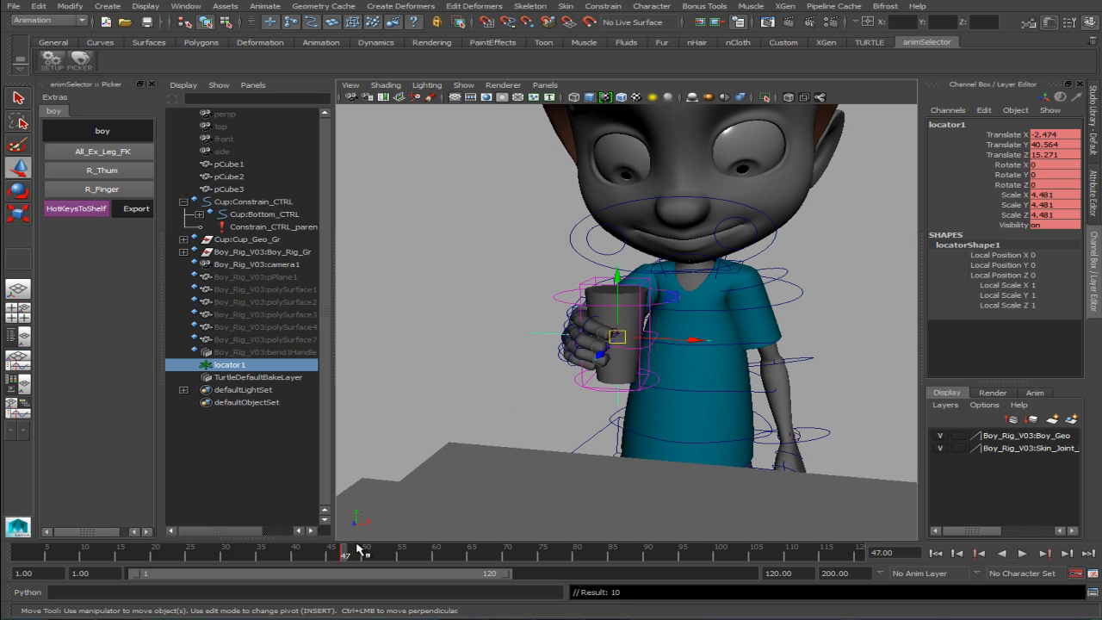
At frame 59, move the locator away from the hand to about X 6.8 and scrub the timeline to check the cup's motion.
click(429, 553)
drag(702, 342, 868, 384)
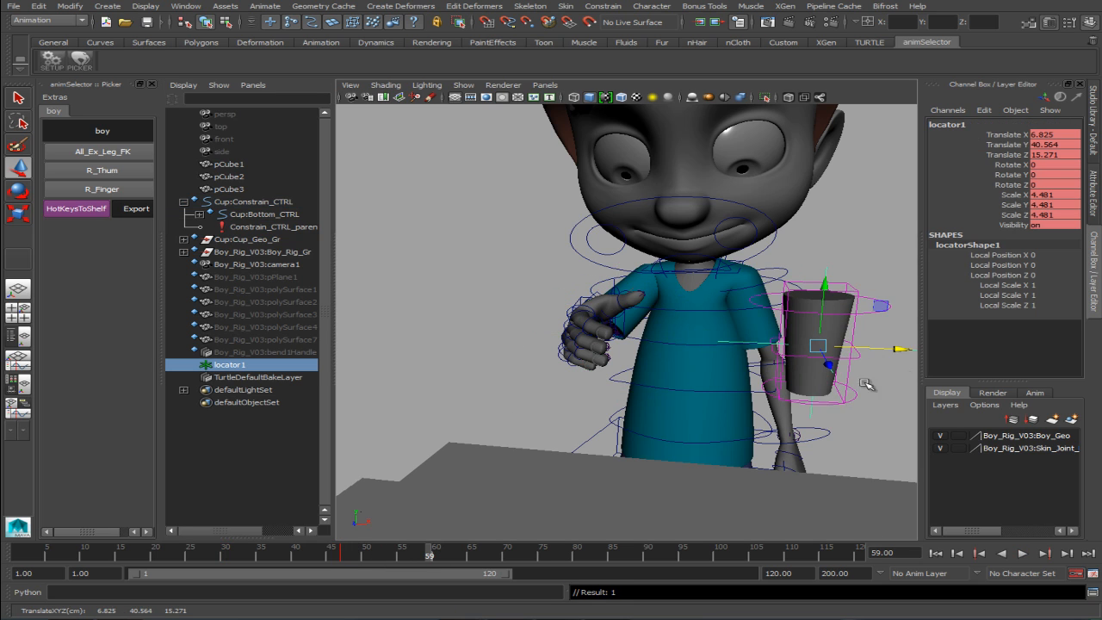
drag(332, 560, 36, 560)
alt+drag(455, 330, 658, 299)
mouse_move(50, 561)
mouse_down()
mouse_move(185, 558)
mouse_move(18, 575)
mouse_move(255, 575)
mouse_up()
Undo the locator's move and keys, the constraint weight keys at frames 46 and 47, and the cup's constraint to the locator.
key(ctrl+z)
key(ctrl+z)
key(ctrl+z)
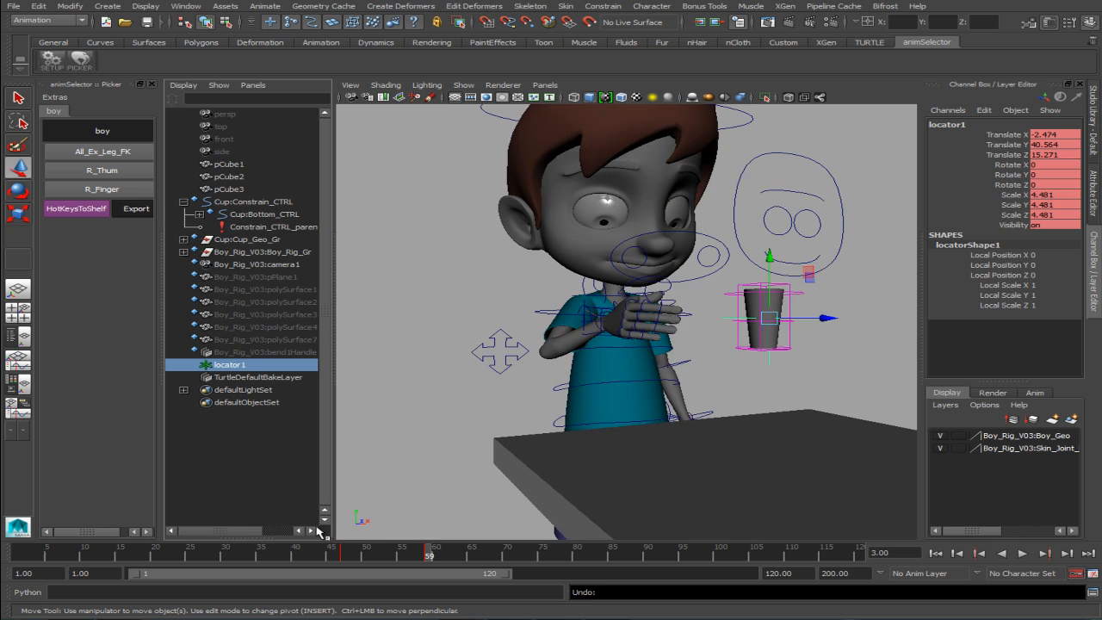
key(ctrl+z)
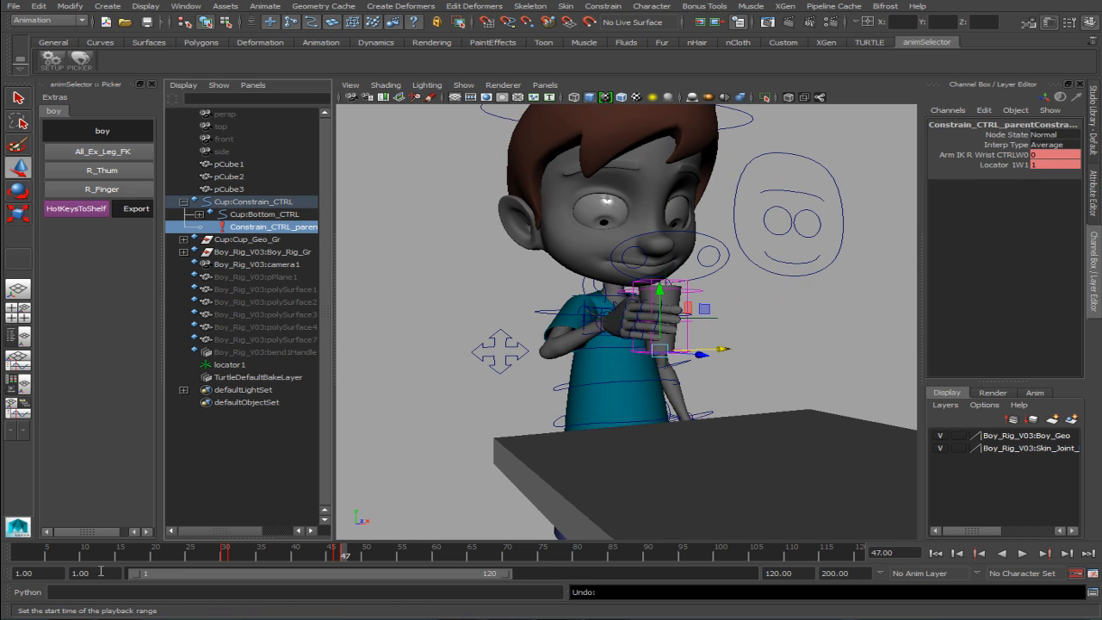
key(ctrl+z)
key(ctrl+z)
key(ctrl+z)
key(ctrl+z)
key(ctrl+z)
key(ctrl+z)
key(ctrl+z)
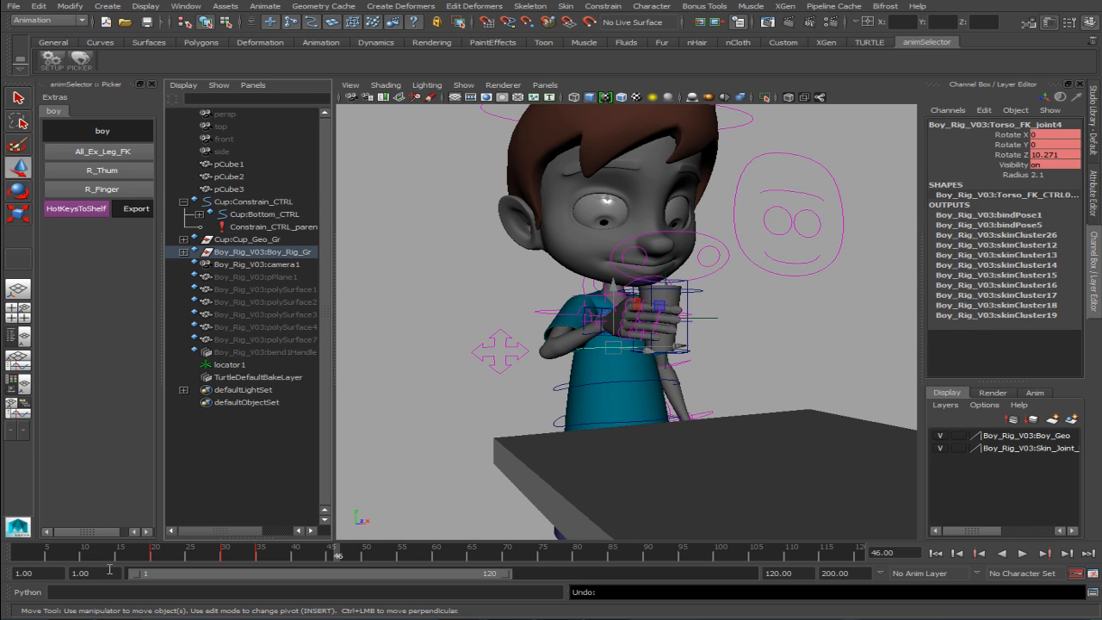
Undo the remaining locator edits and delete the parent constraint on the cup's control at frame 1.
key(ctrl+z)
key(ctrl+z)
key(ctrl+z)
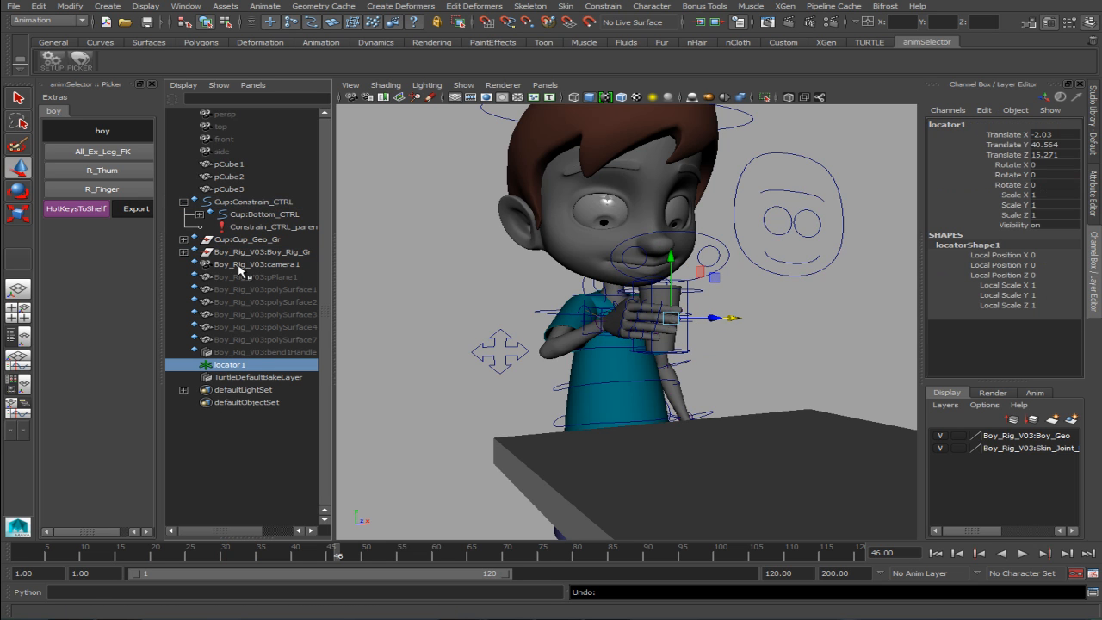
click(258, 228)
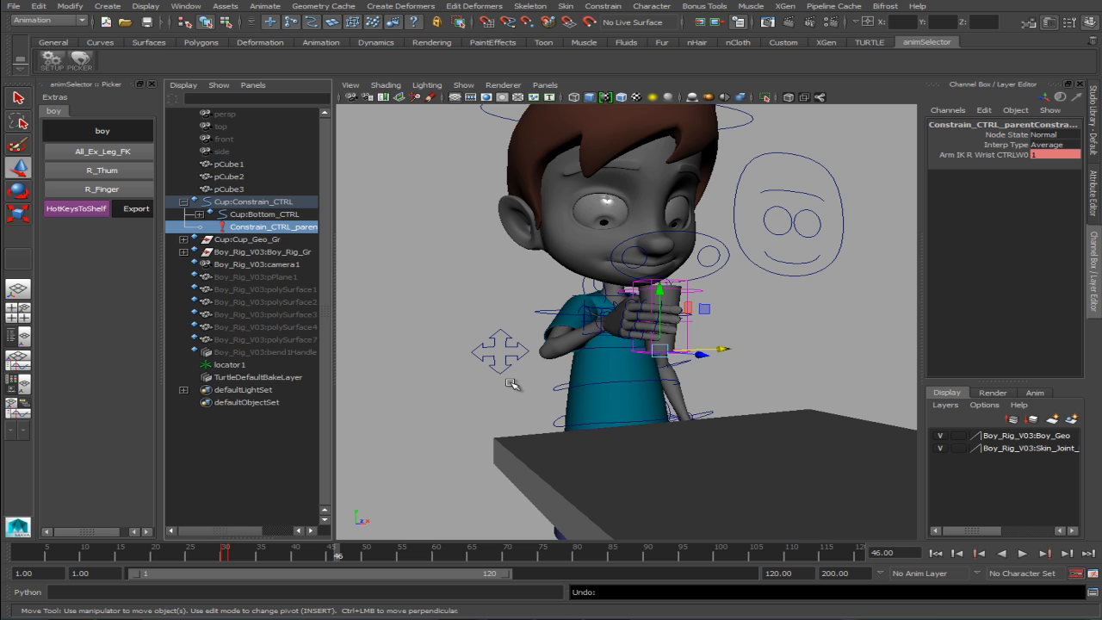
drag(162, 557, 4, 546)
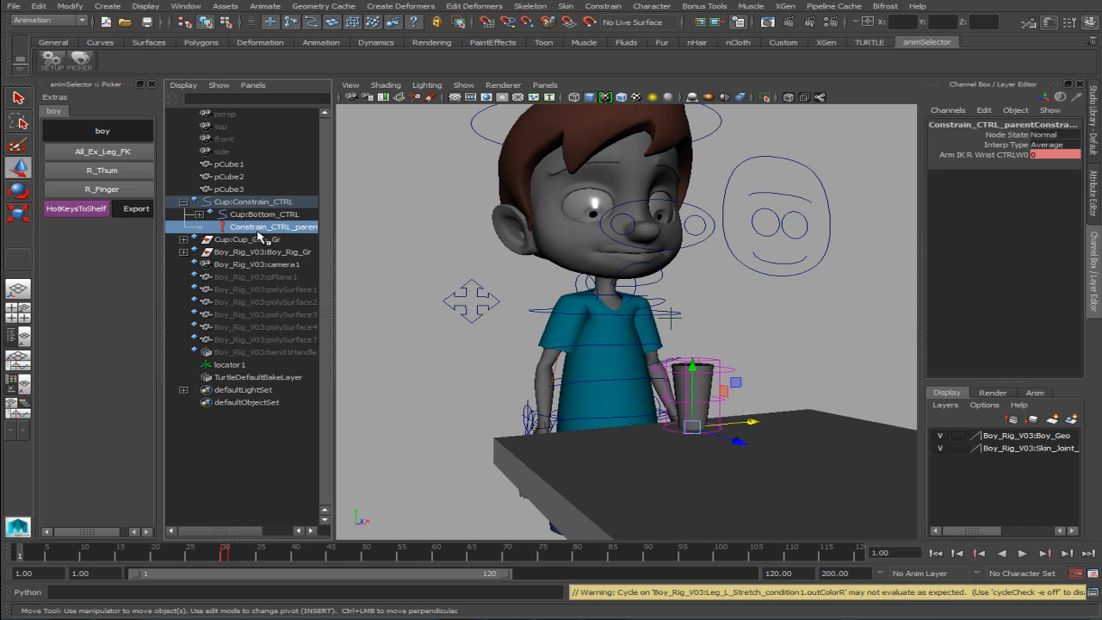
key(Delete)
Parent-constrain the cup's Constrain_CTRL to the table cube pCube1 at frame 1.
mouse_move(484, 324)
alt+mouse_down()
mouse_move(448, 350)
mouse_move(473, 343)
alt+mouse_up()
alt+right_drag(473, 342, 450, 349)
alt+drag(475, 382, 443, 386)
click(441, 463)
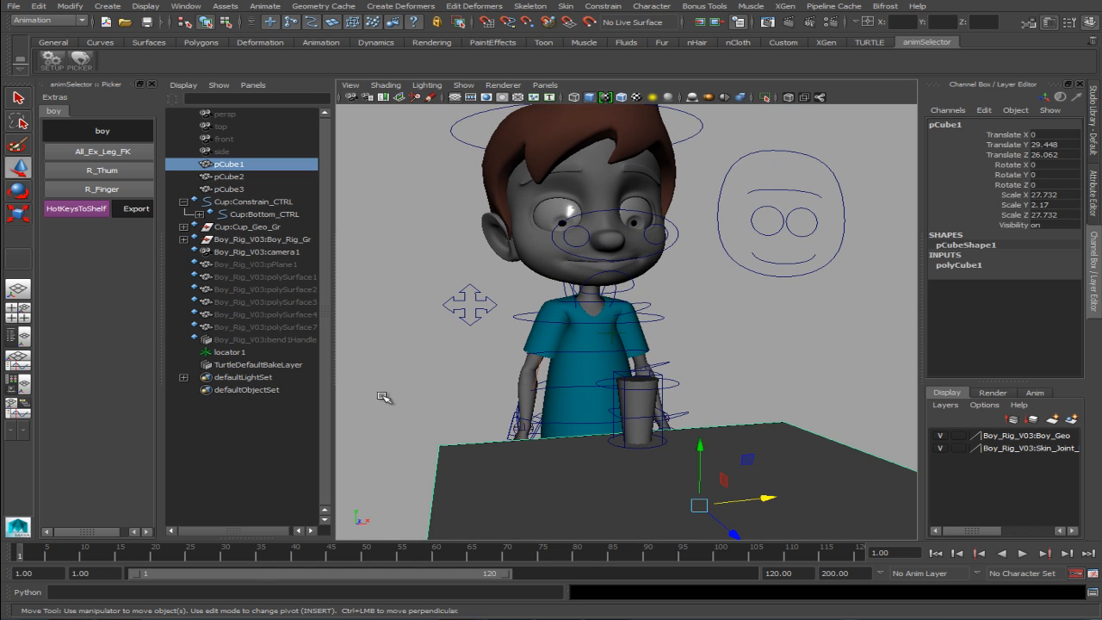
alt+drag(515, 401, 482, 428)
alt+right_drag(437, 455, 475, 413)
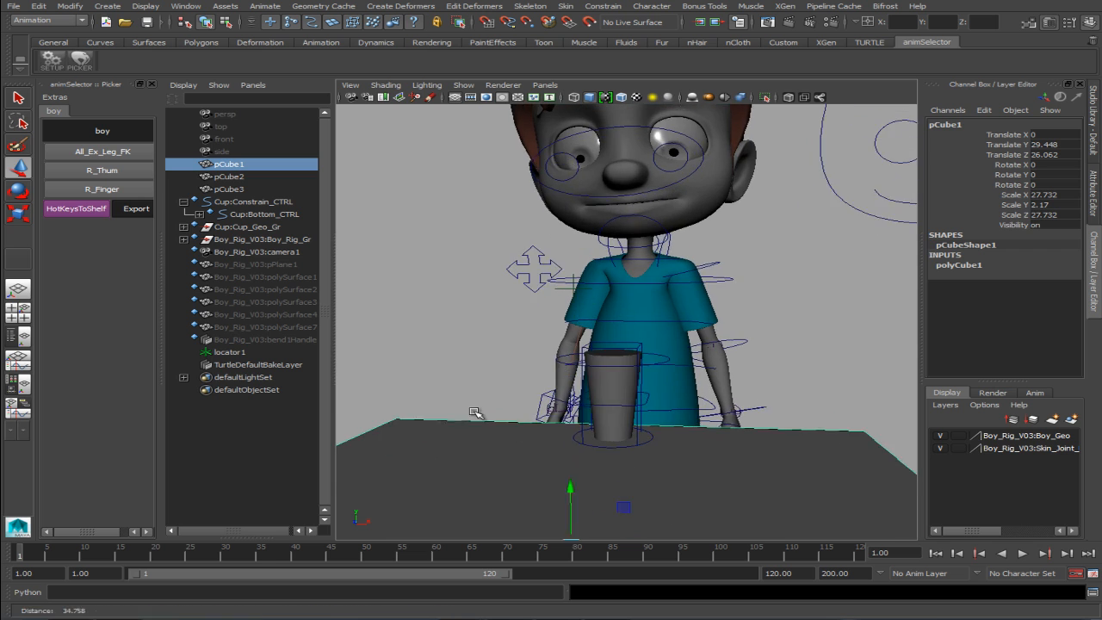
alt+drag(475, 412, 450, 411)
alt+right_drag(450, 411, 491, 413)
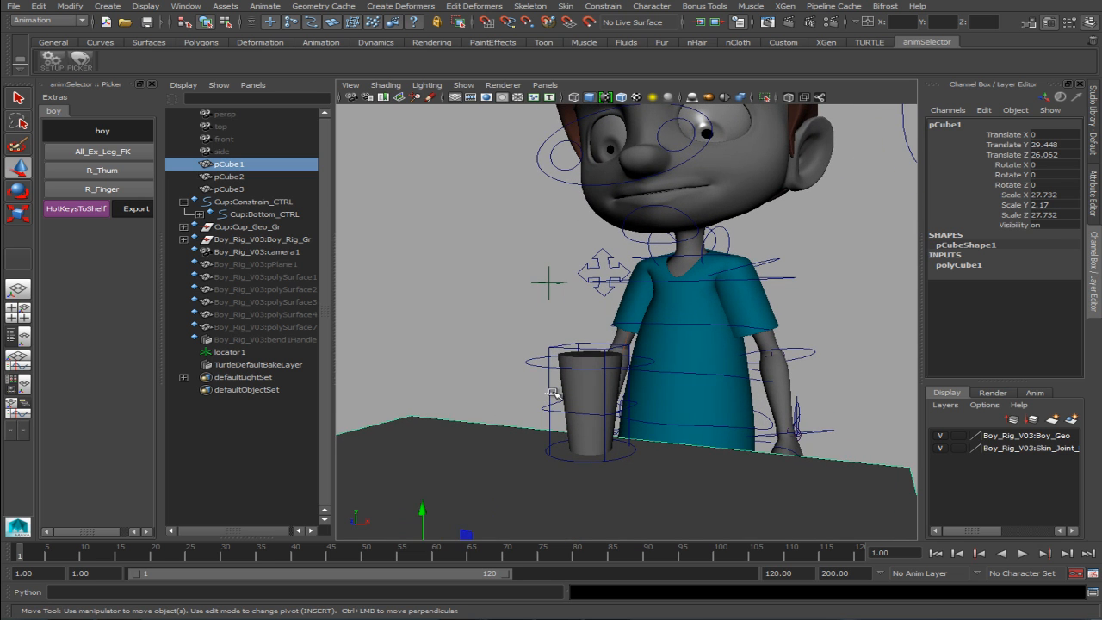
shift+click(554, 394)
alt+drag(475, 445, 460, 366)
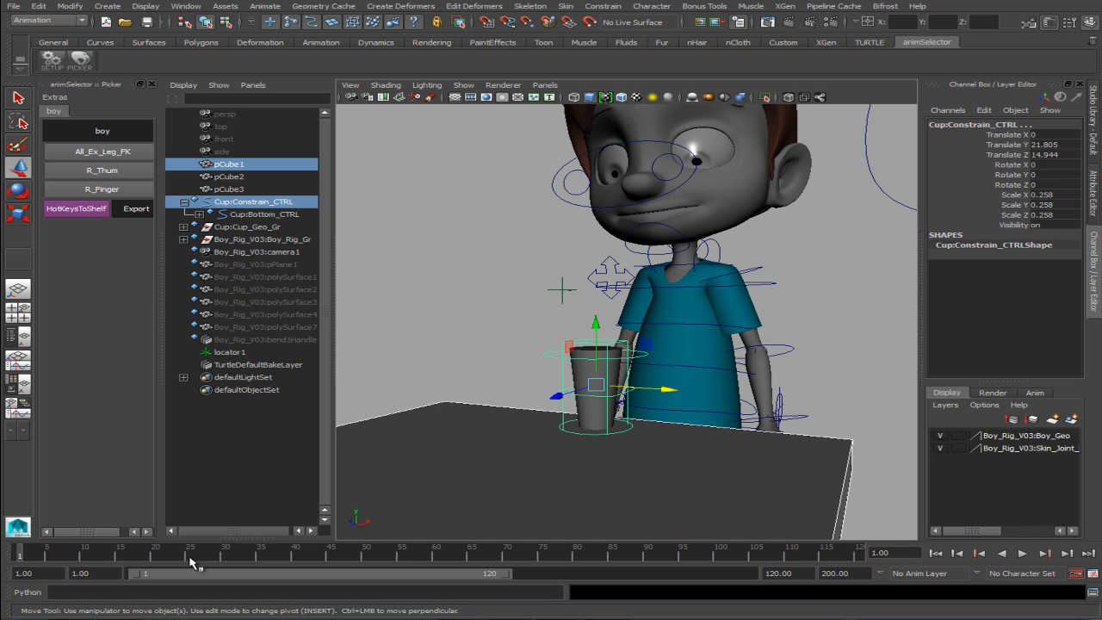
click(604, 7)
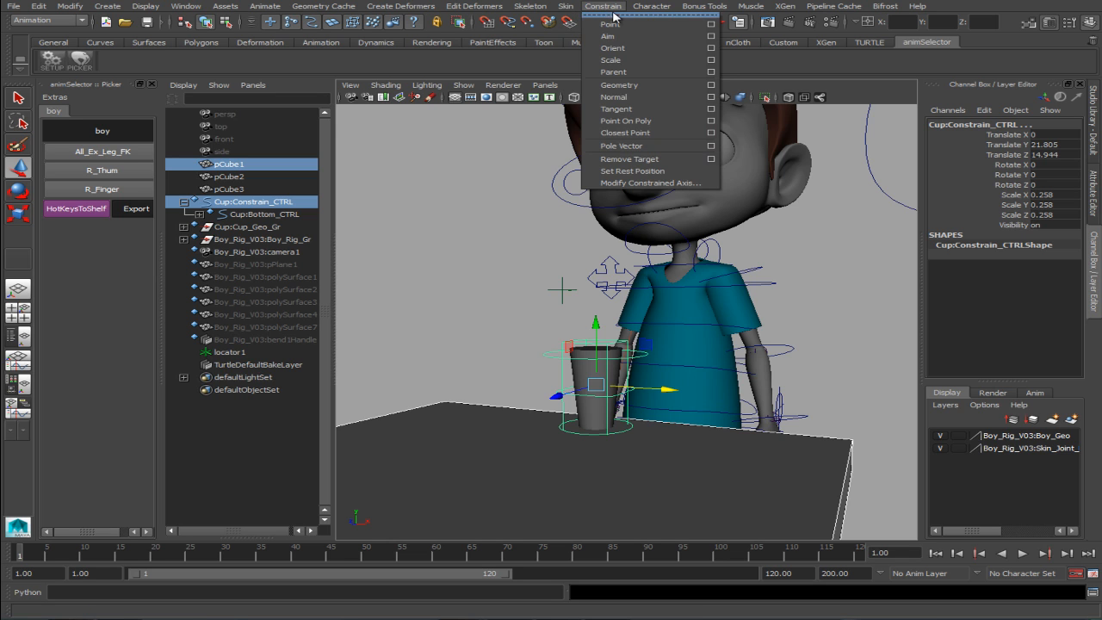
click(619, 70)
At frame 30, add the boy's right wrist IK control as a second parent-constraint target for the cup's control.
drag(182, 553, 226, 553)
alt+drag(425, 451, 534, 403)
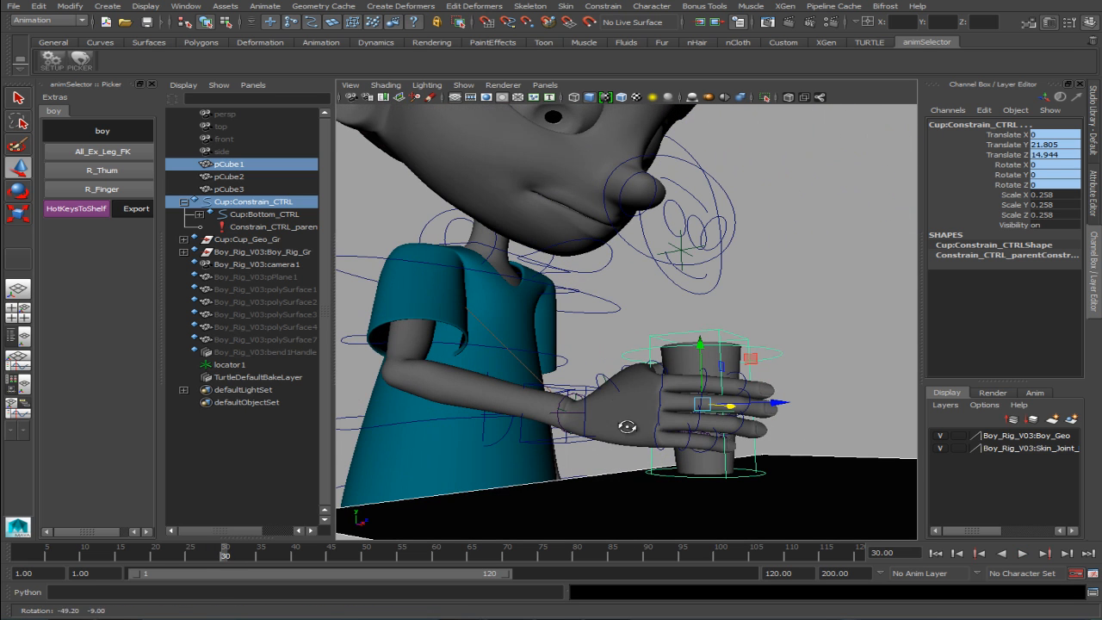
click(546, 443)
click(589, 389)
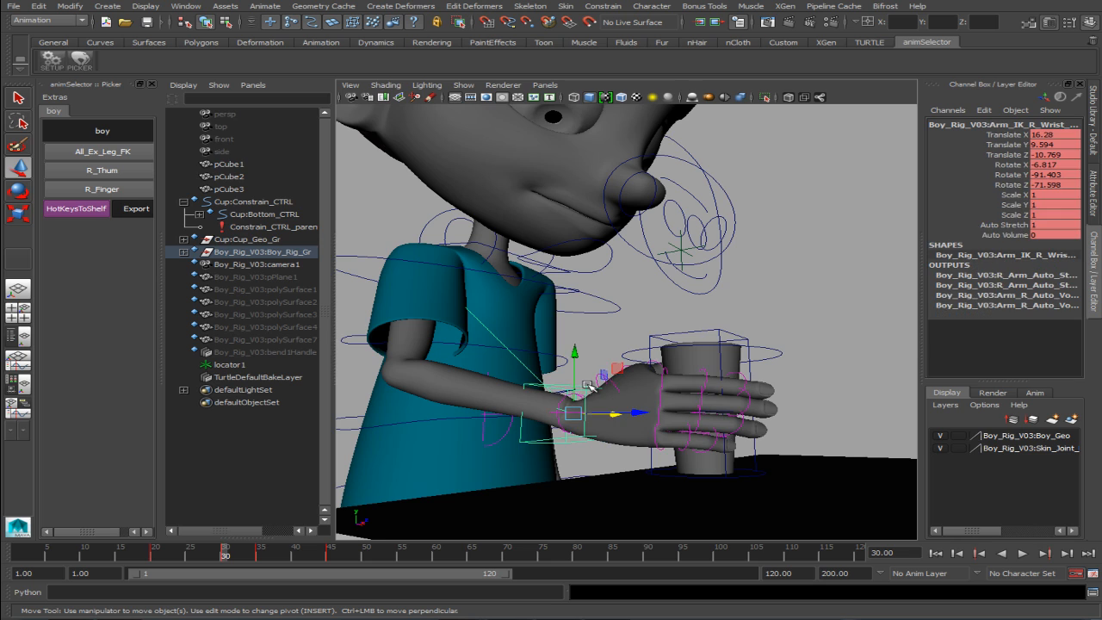
click(663, 339)
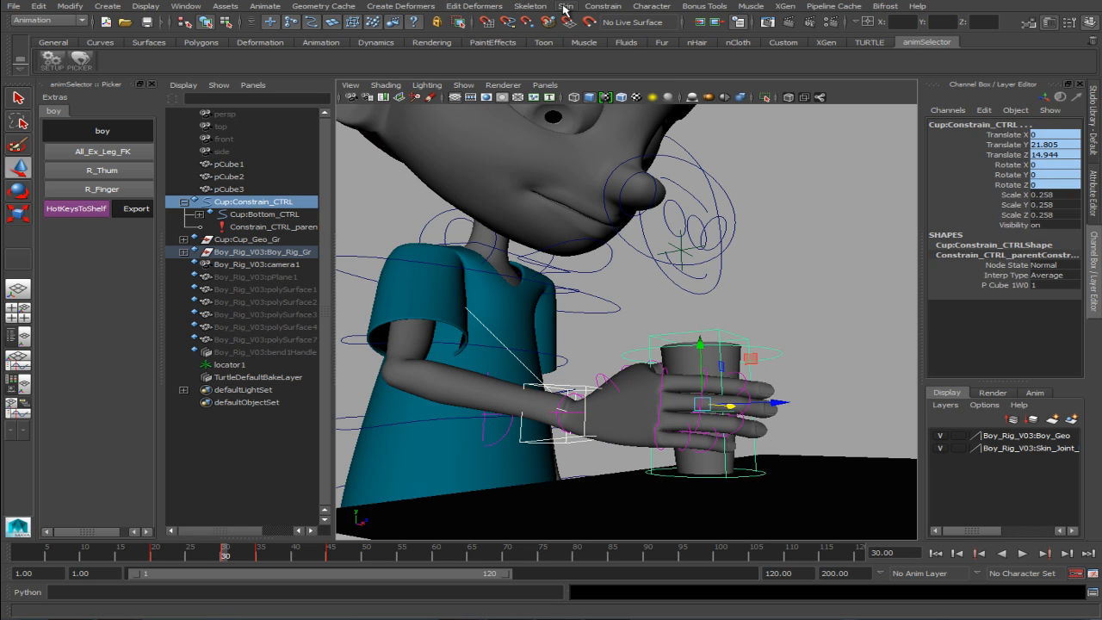
click(603, 6)
click(615, 72)
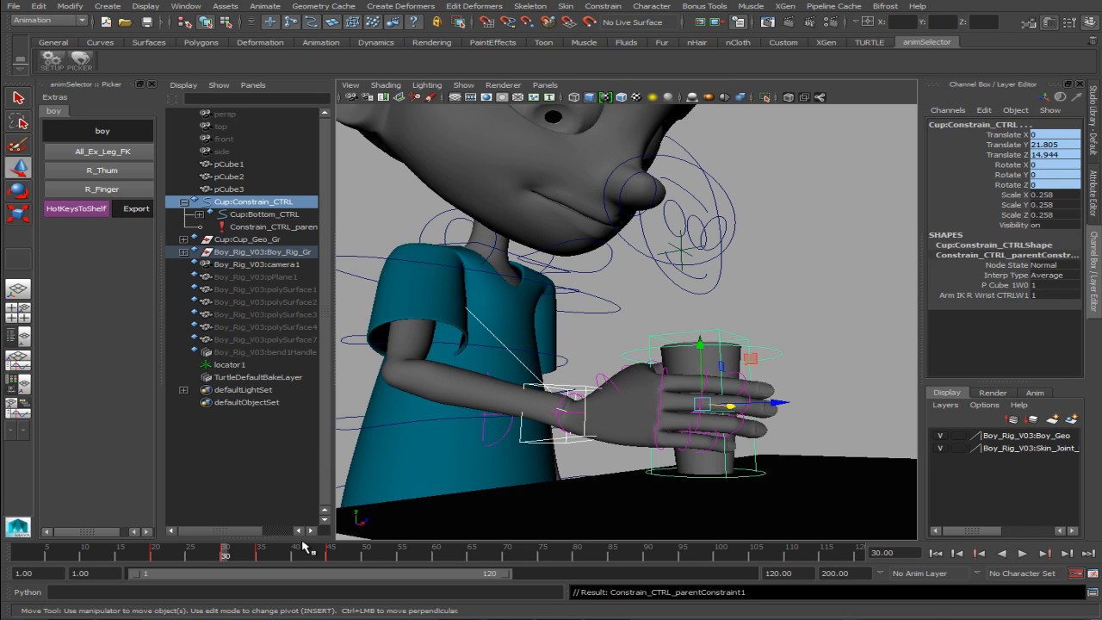
At frame 30, set the cup constraint's P Cube 1W0 to 1 and Arm IK R Wrist CTRLW1 to 0, and key both weights.
drag(150, 564, 267, 569)
click(279, 227)
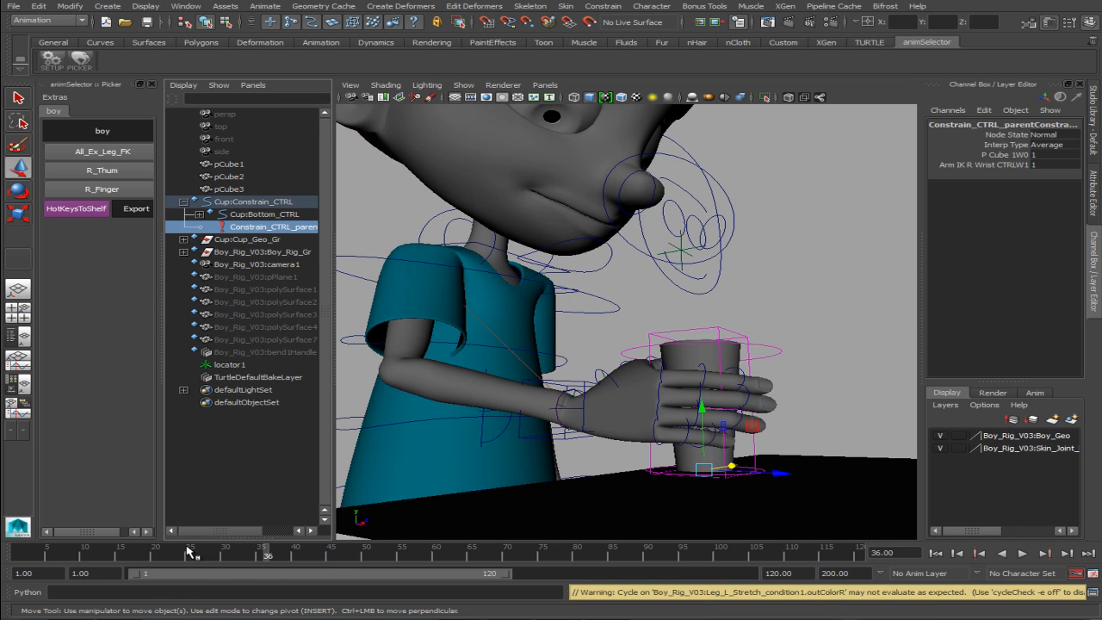
click(224, 555)
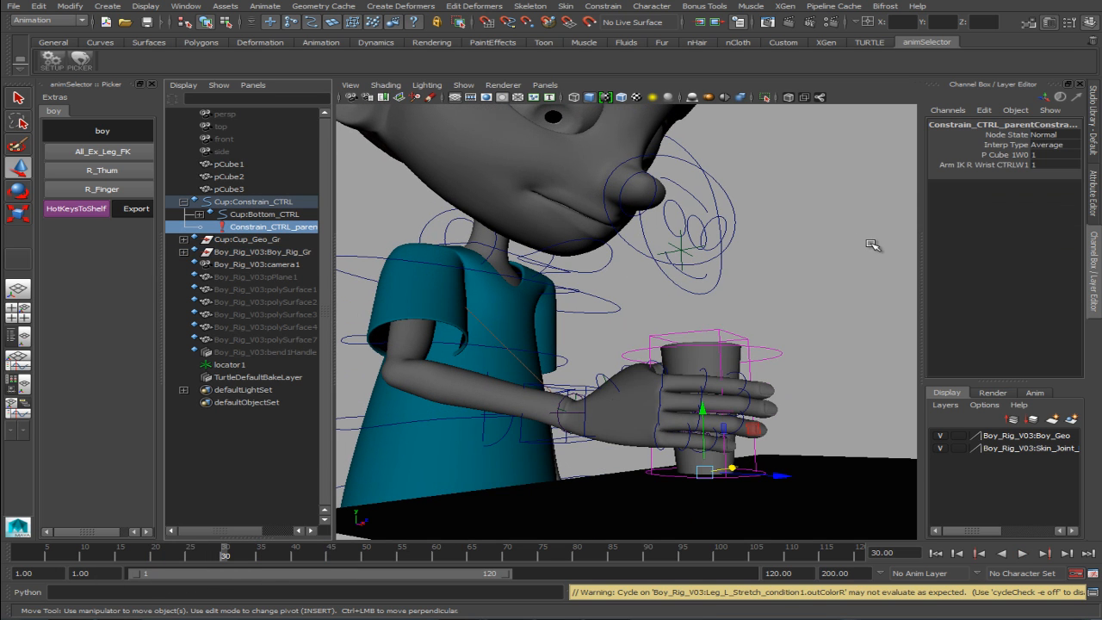
click(1044, 155)
key(Return)
click(1043, 165)
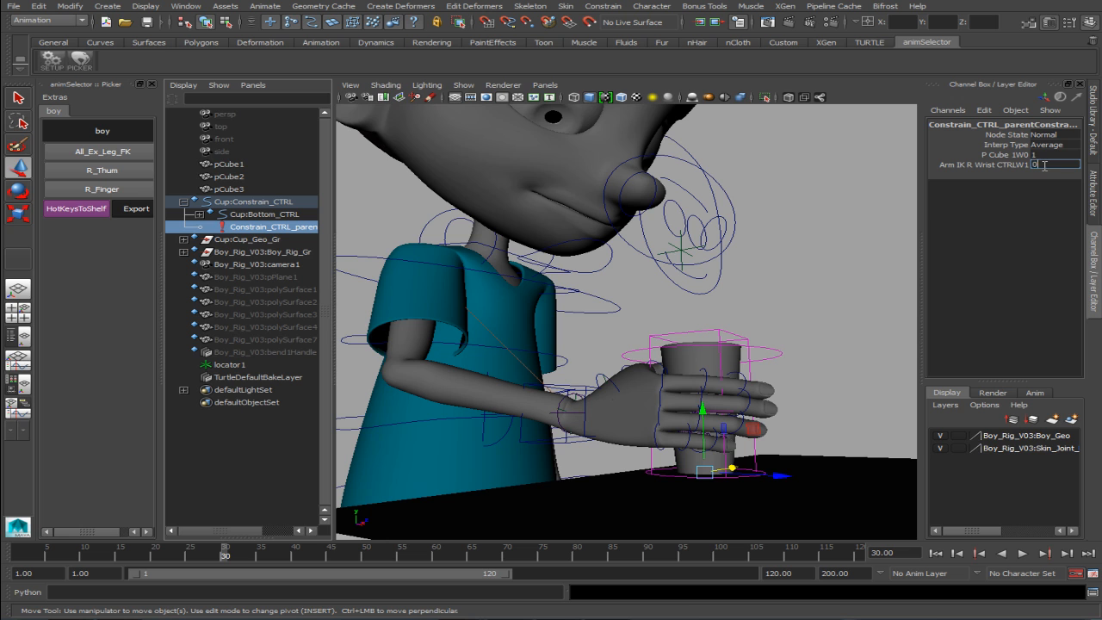
text(0)
key(Return)
drag(998, 155, 999, 165)
right_click(990, 165)
click(991, 176)
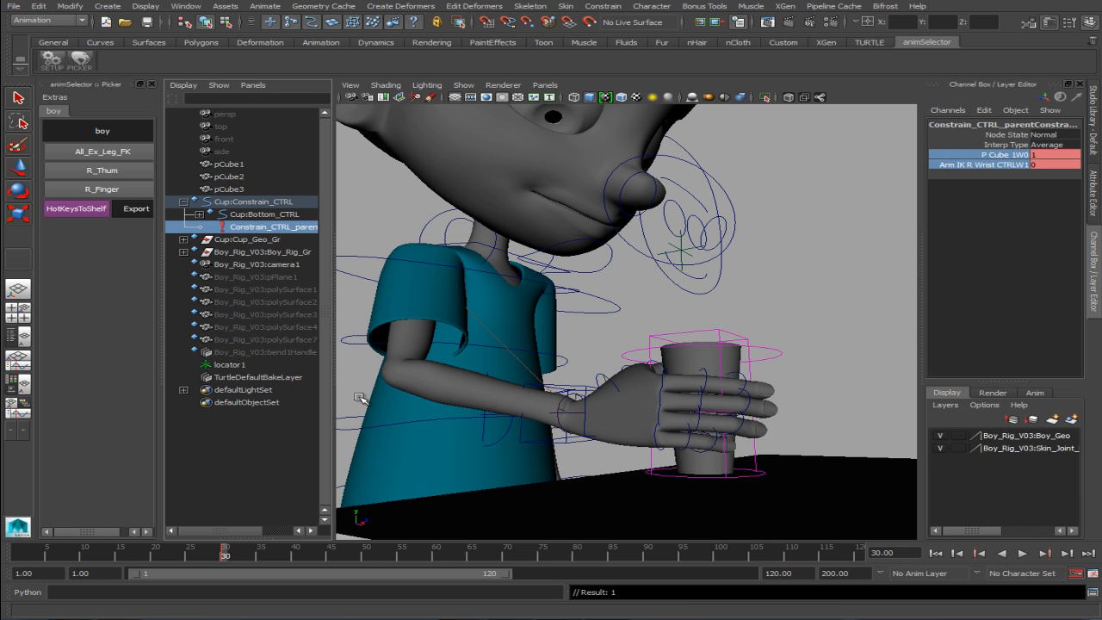
At frame 31, set P Cube 1W0 to 0 and Arm IK R Wrist CTRLW1 to 1, and key both weights.
mouse_move(212, 552)
mouse_down()
mouse_move(143, 549)
mouse_move(225, 556)
mouse_up()
click(1047, 155)
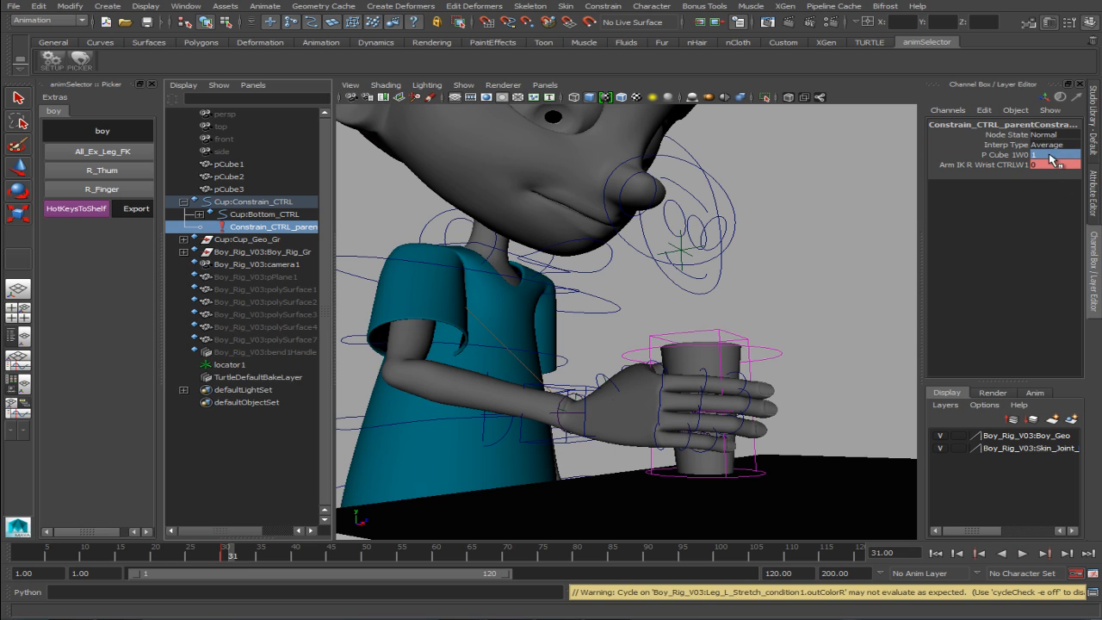
text(0)
key(Tab)
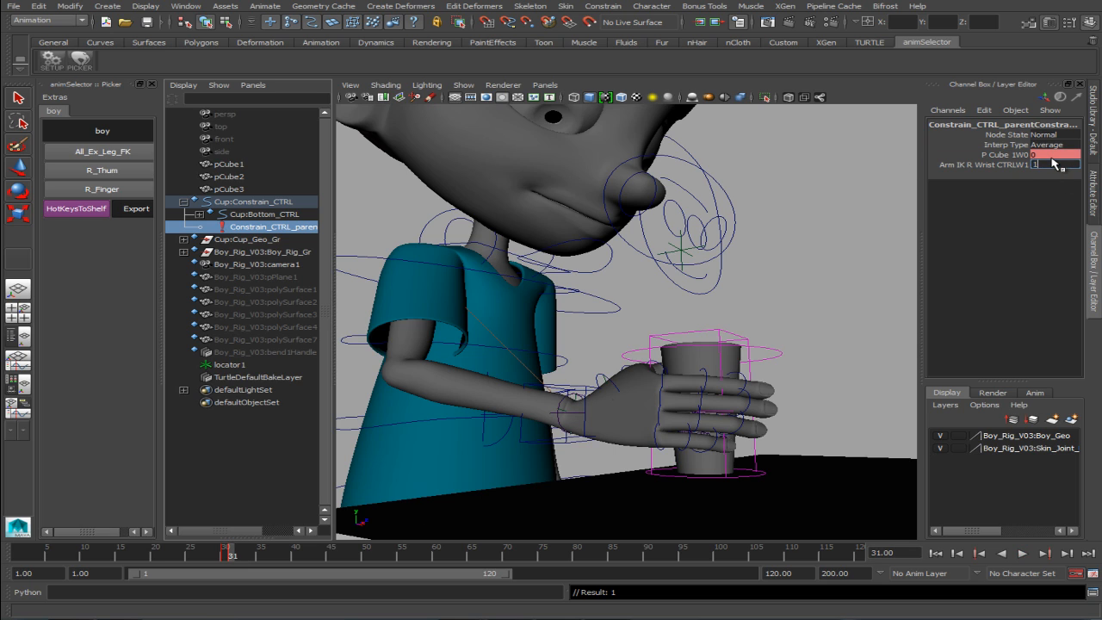
drag(1024, 155, 1023, 168)
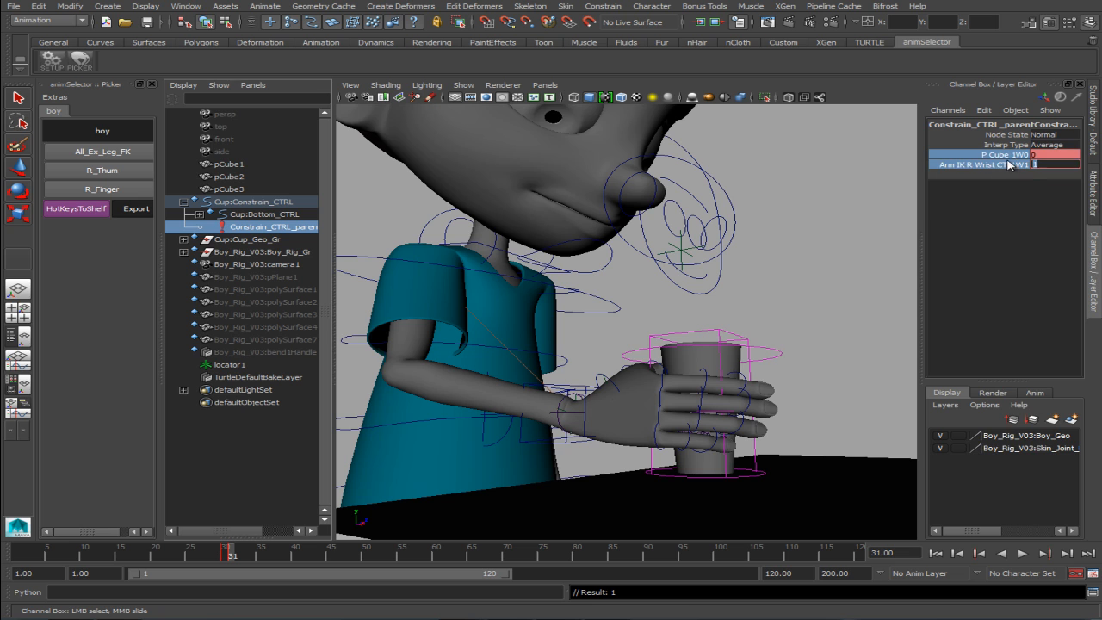
right_click(1013, 168)
click(997, 177)
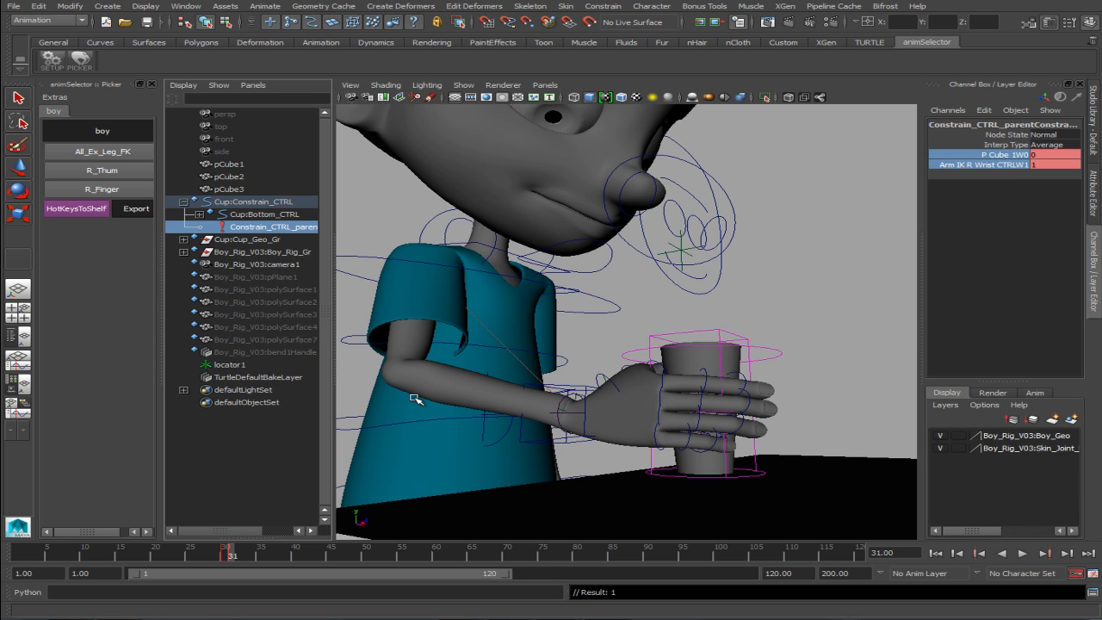
Play and scrub the animation up to frame 55 to check how the cup follows the hand.
key(alt+v)
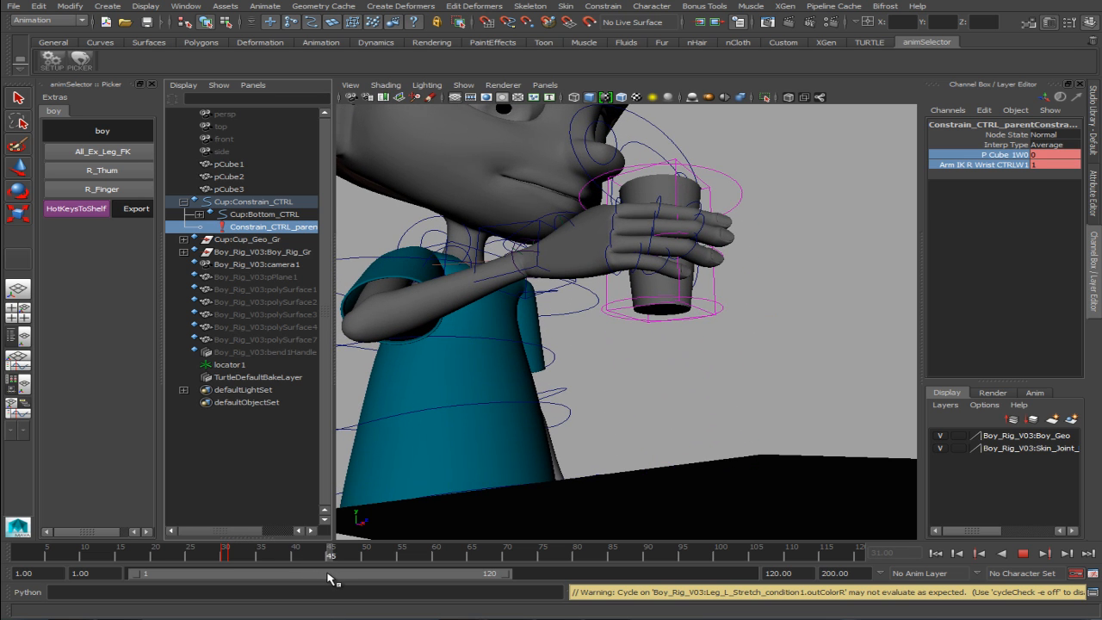
key(alt+v)
alt+drag(527, 344, 401, 564)
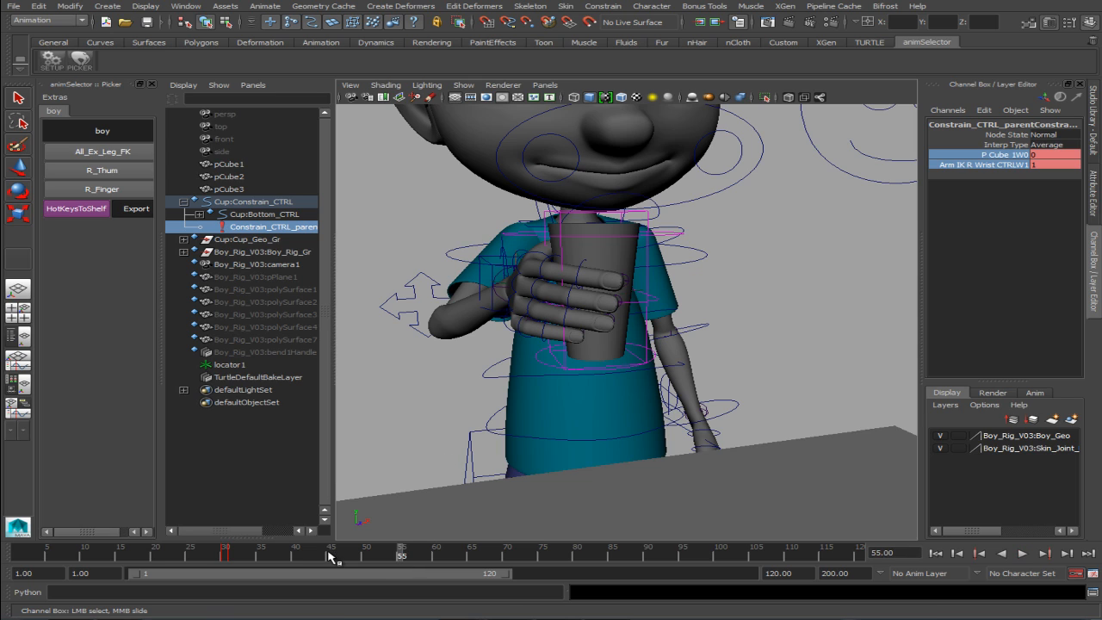
drag(328, 553, 341, 557)
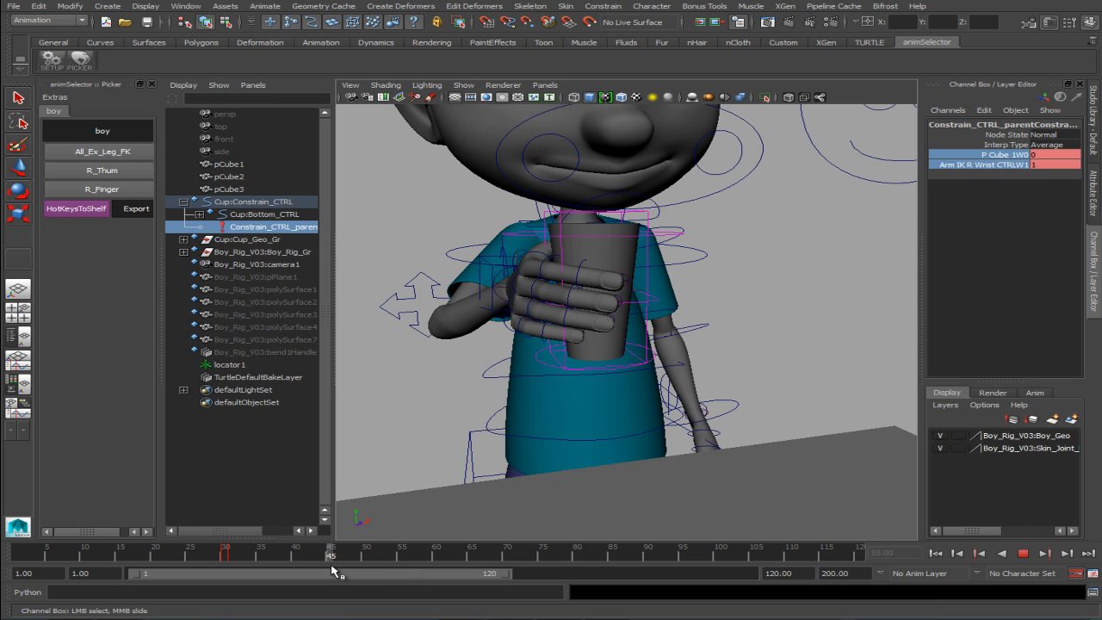
drag(362, 571, 333, 561)
Select the boy's body controls and key their pose at frame 50.
alt+drag(519, 337, 559, 333)
alt+right_drag(559, 334, 561, 332)
alt+drag(561, 332, 591, 346)
click(514, 247)
key(w)
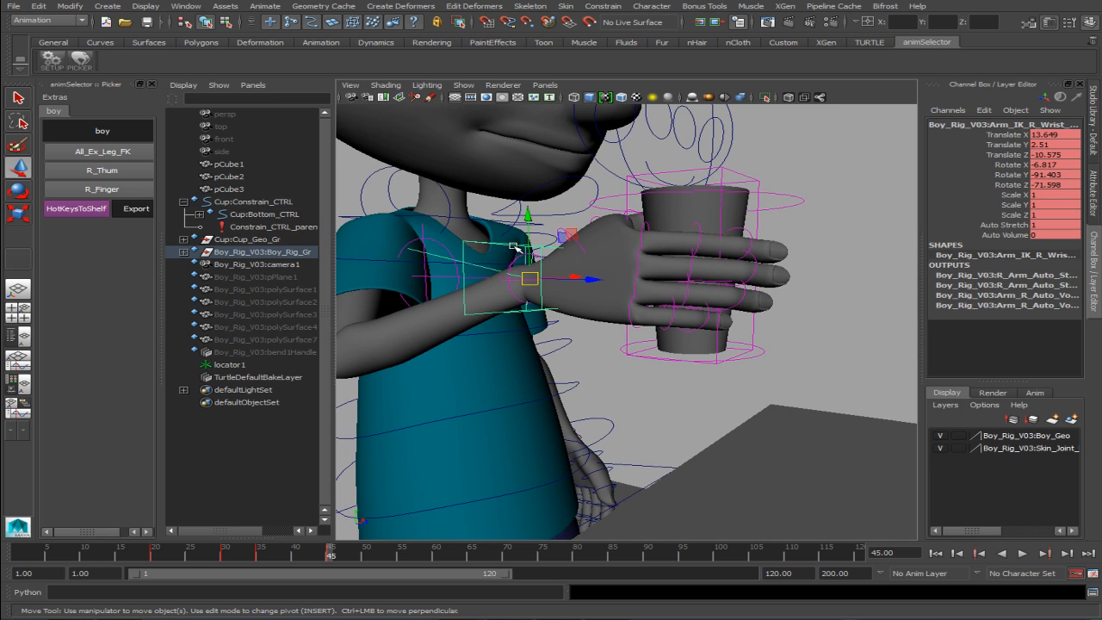
key(alt+v)
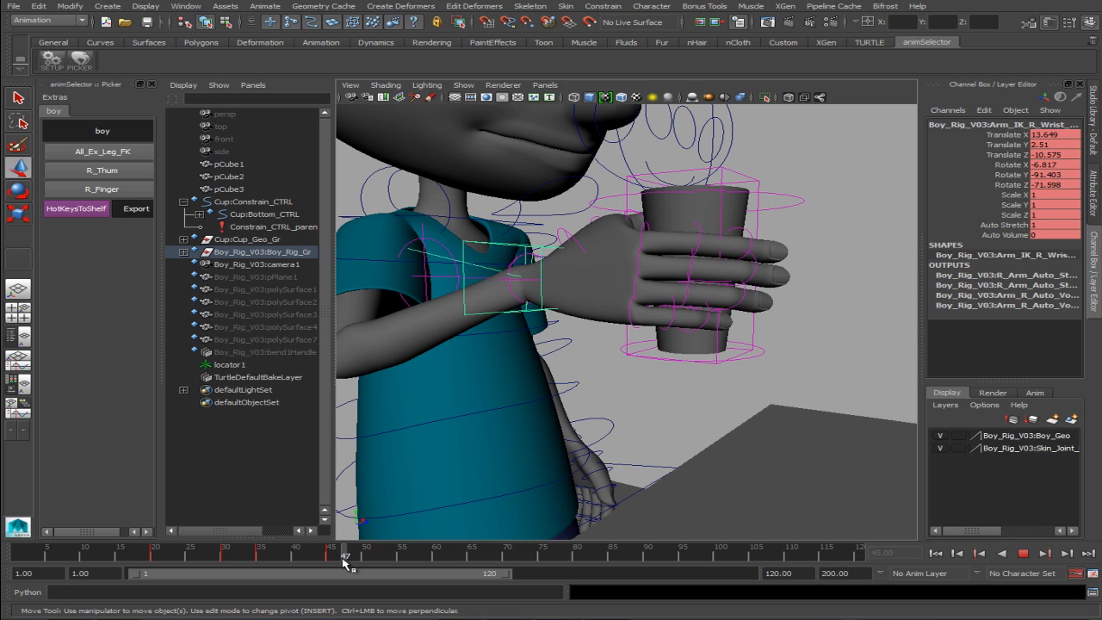
key(alt+v)
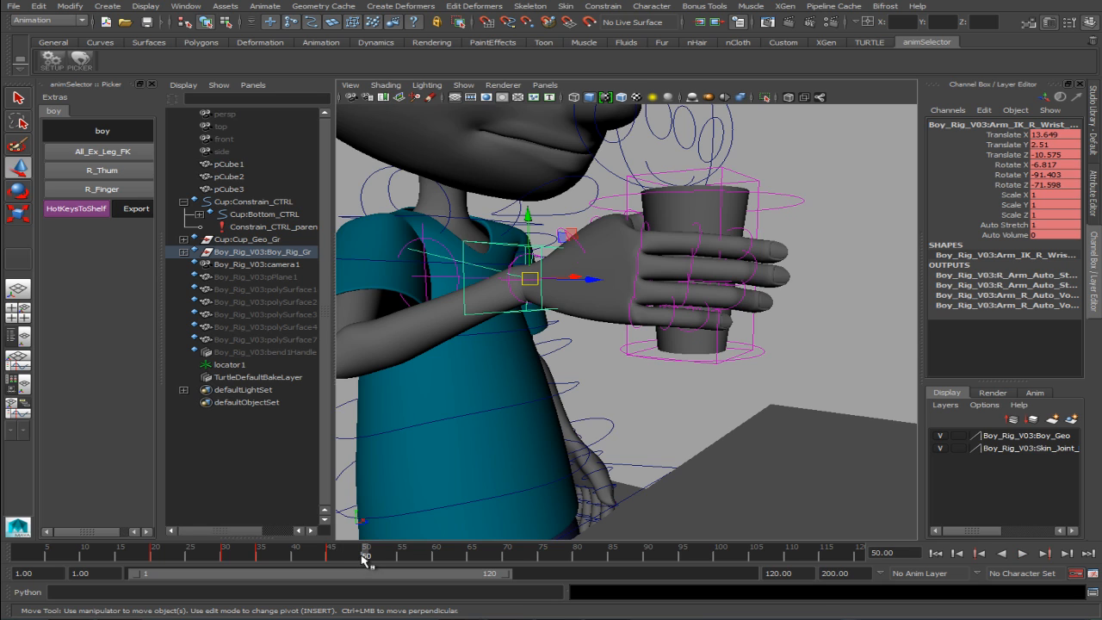
click(114, 169)
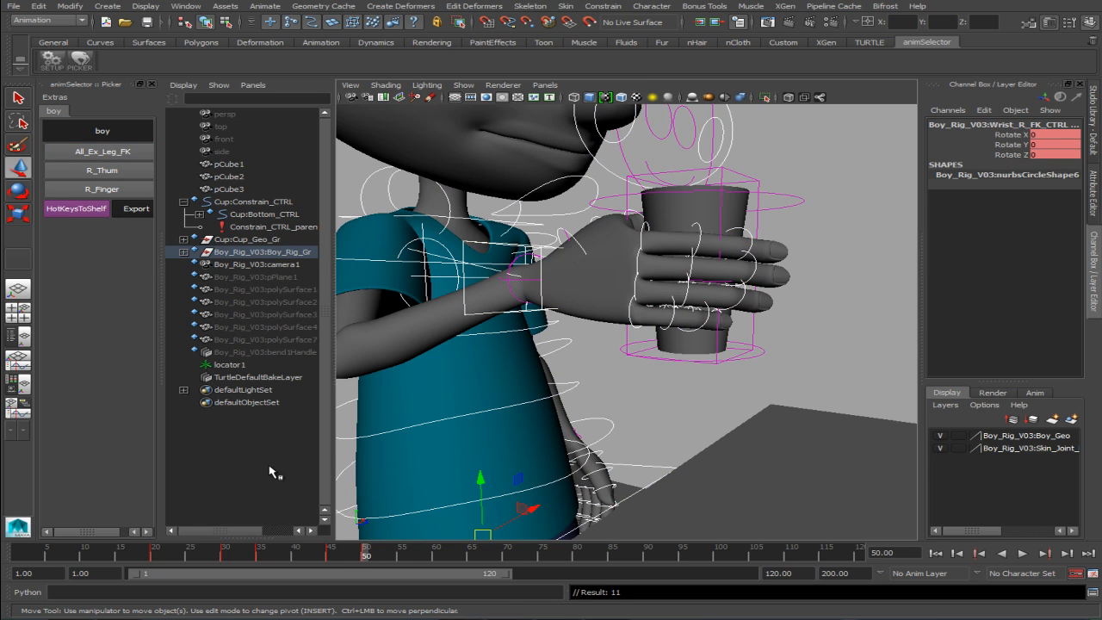
At frame 60, move the right wrist IK control so the arm carries the cup out to the boy's side.
key(alt+v)
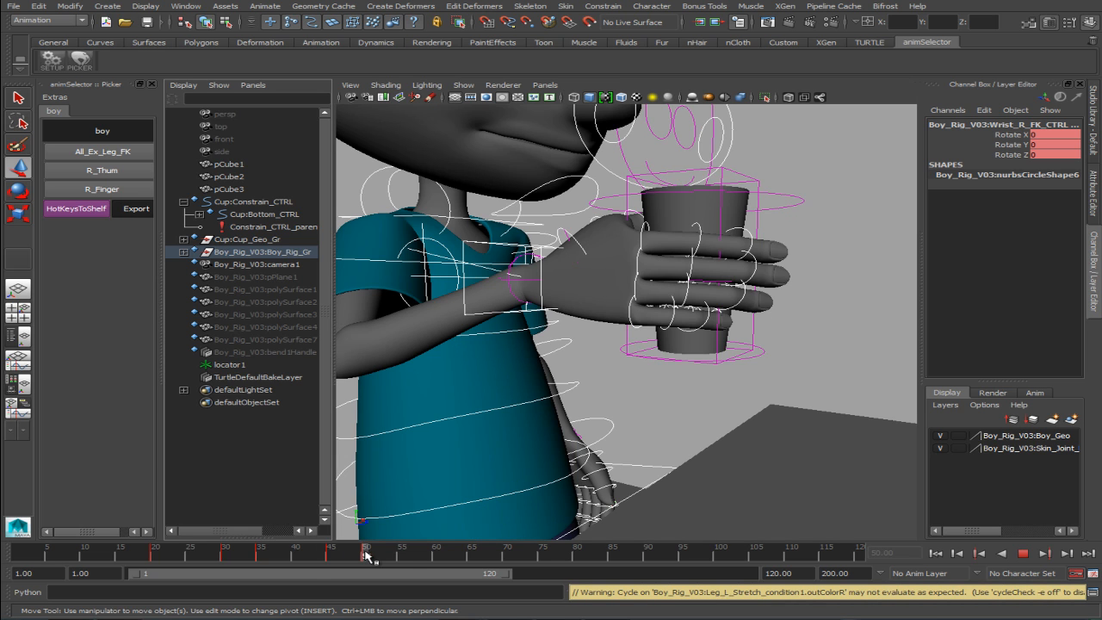
key(alt+v)
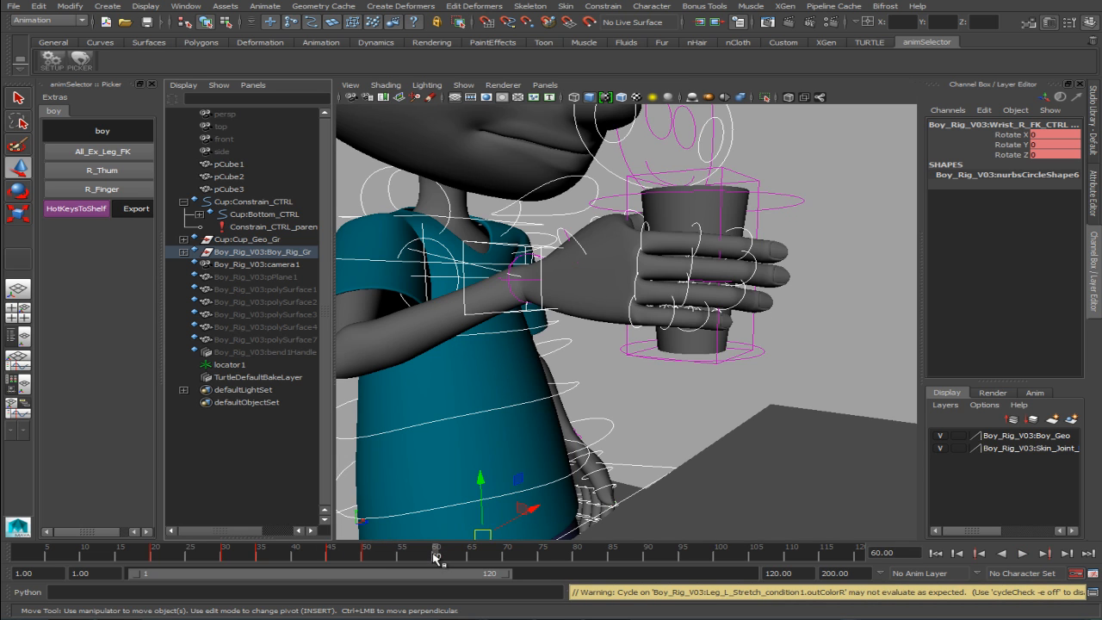
scroll(531, 319, down, 5)
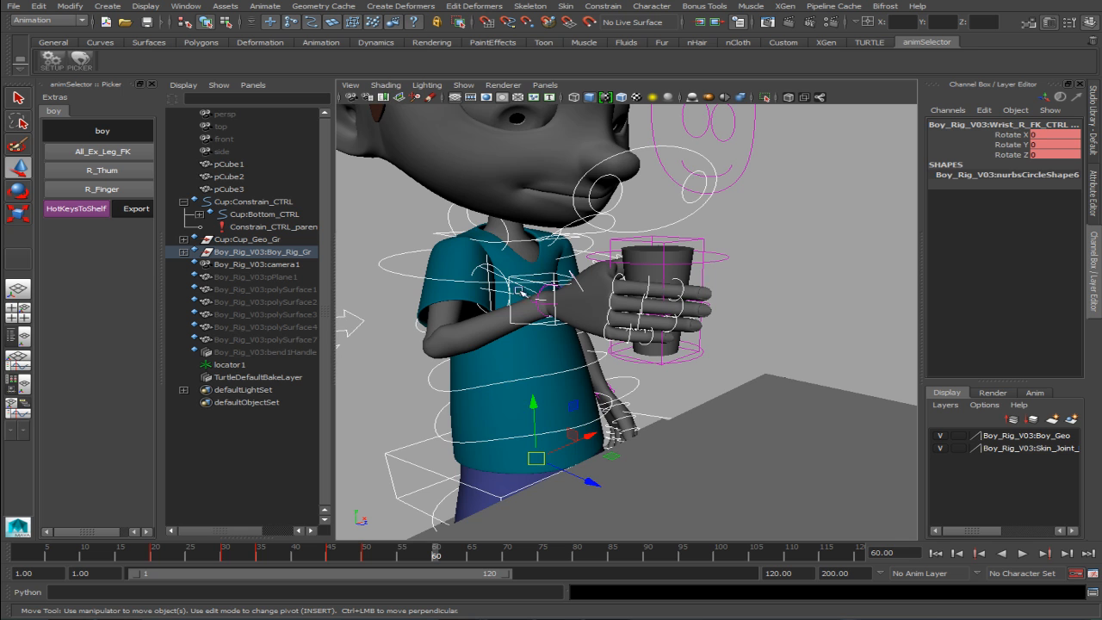
click(519, 291)
alt+drag(508, 319, 448, 267)
scroll(462, 296, down, 5)
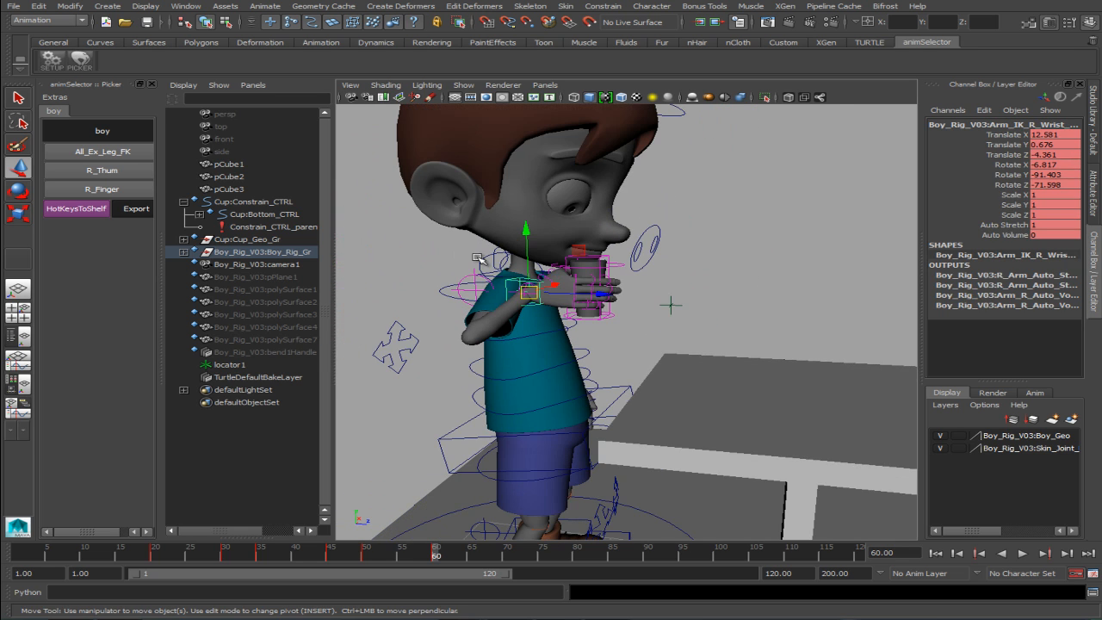
drag(529, 292, 573, 293)
alt+drag(573, 292, 498, 273)
drag(602, 290, 492, 253)
Rotate the right wrist control to tilt the hand with the cup, and key the pose at frame 60.
alt+drag(492, 253, 494, 277)
key(e)
drag(504, 240, 536, 140)
key(s)
Rotate the Neck_IK_Top_CTRL at frame 60 to turn and tilt the boy's head toward the cup.
click(525, 368)
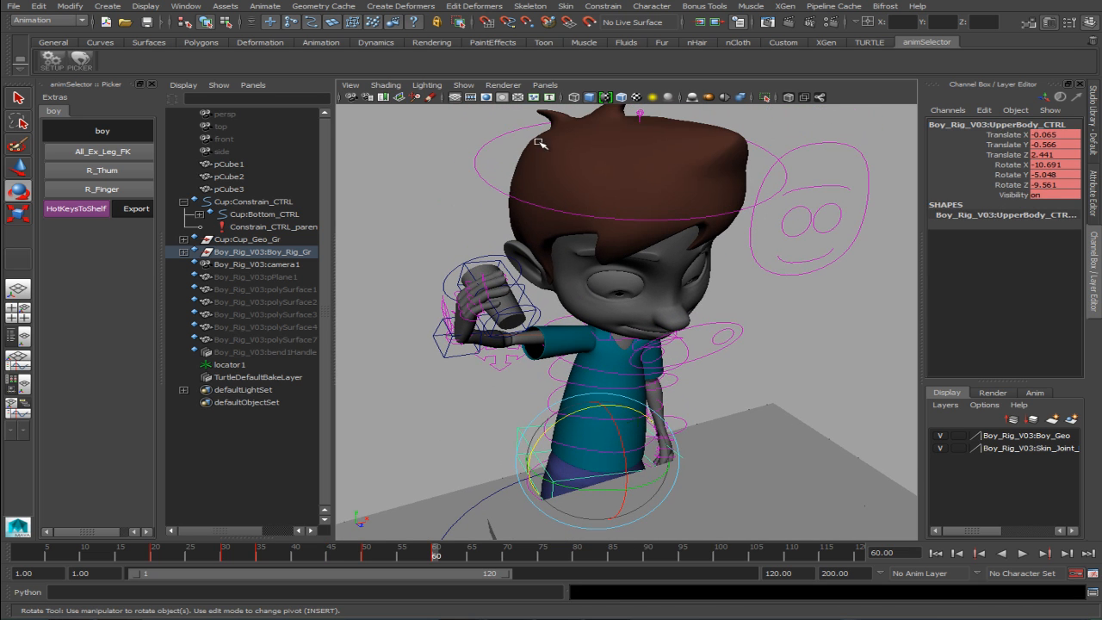
click(486, 198)
drag(585, 261, 580, 288)
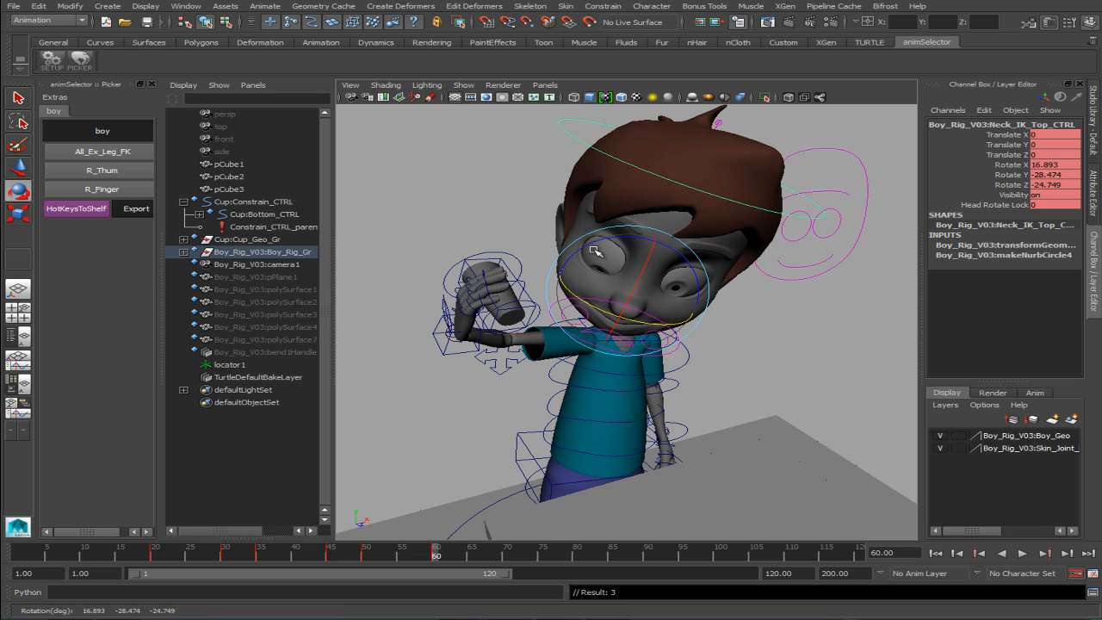
drag(593, 250, 569, 263)
click(396, 259)
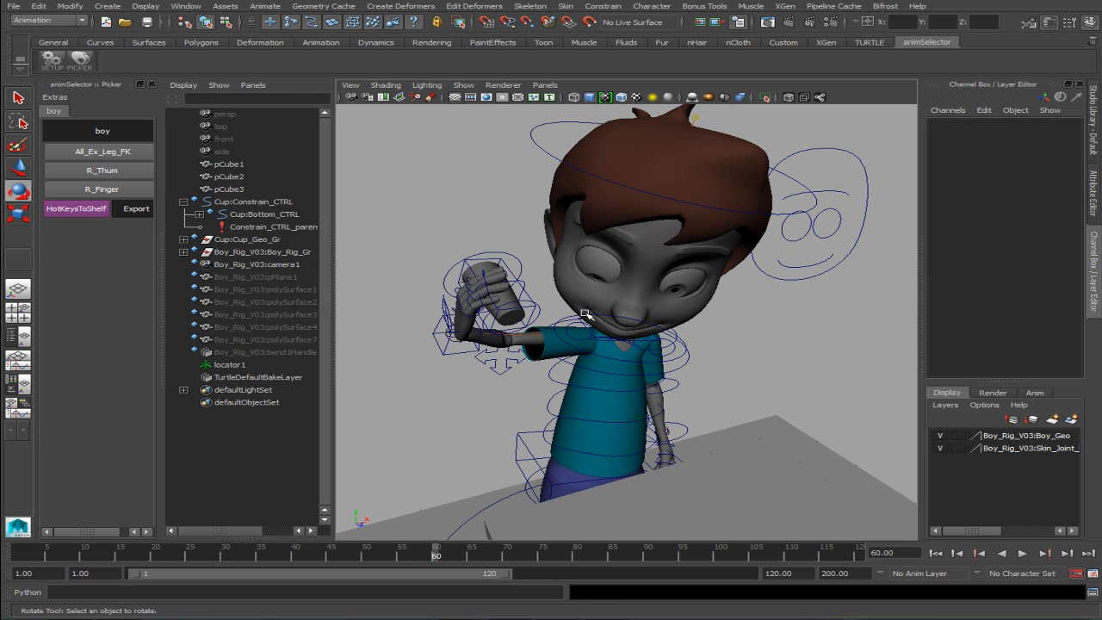
At frame 60, move the Eyes_CTRL and rotate it about -13.5 on Z to aim the boy's eyes toward the cup.
click(585, 314)
key(w)
drag(614, 334, 545, 273)
key(e)
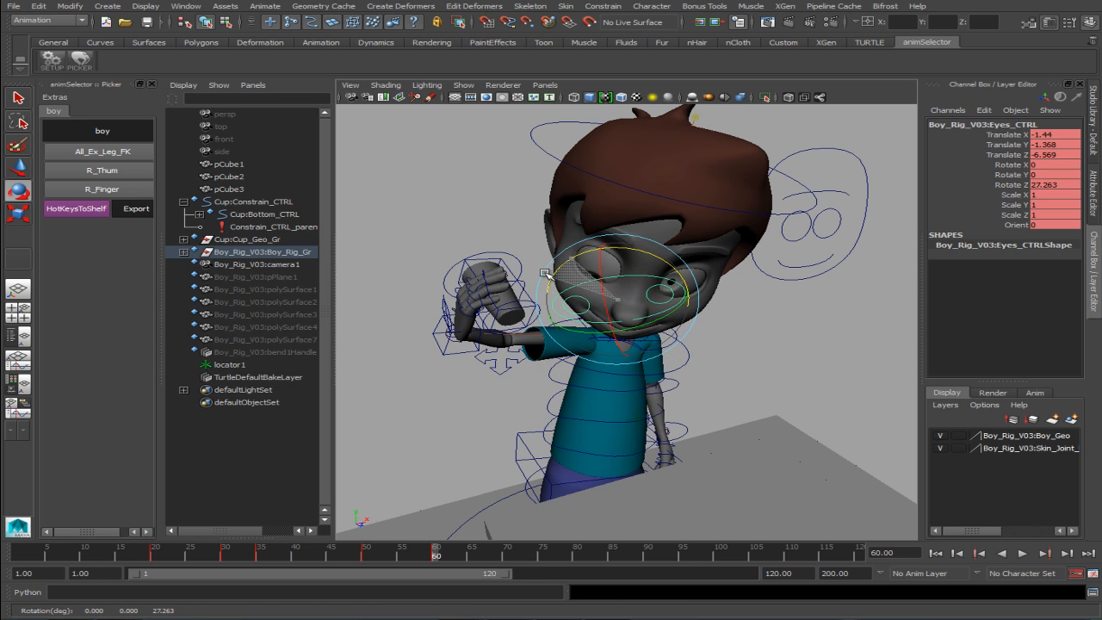
alt+drag(597, 247, 576, 283)
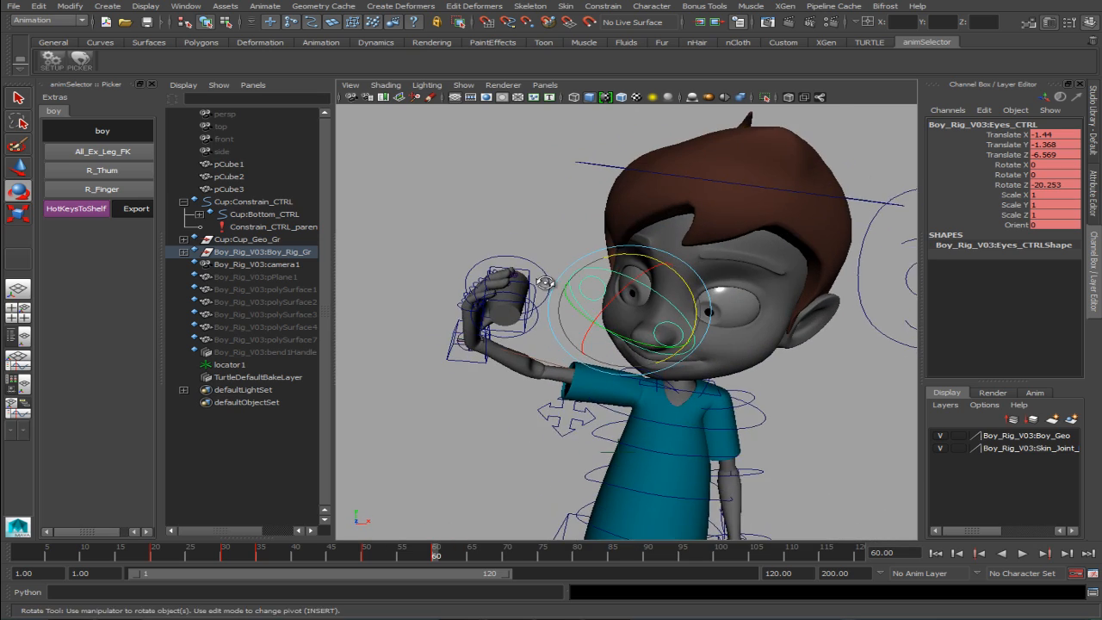
drag(678, 272, 676, 264)
alt+drag(460, 314, 523, 330)
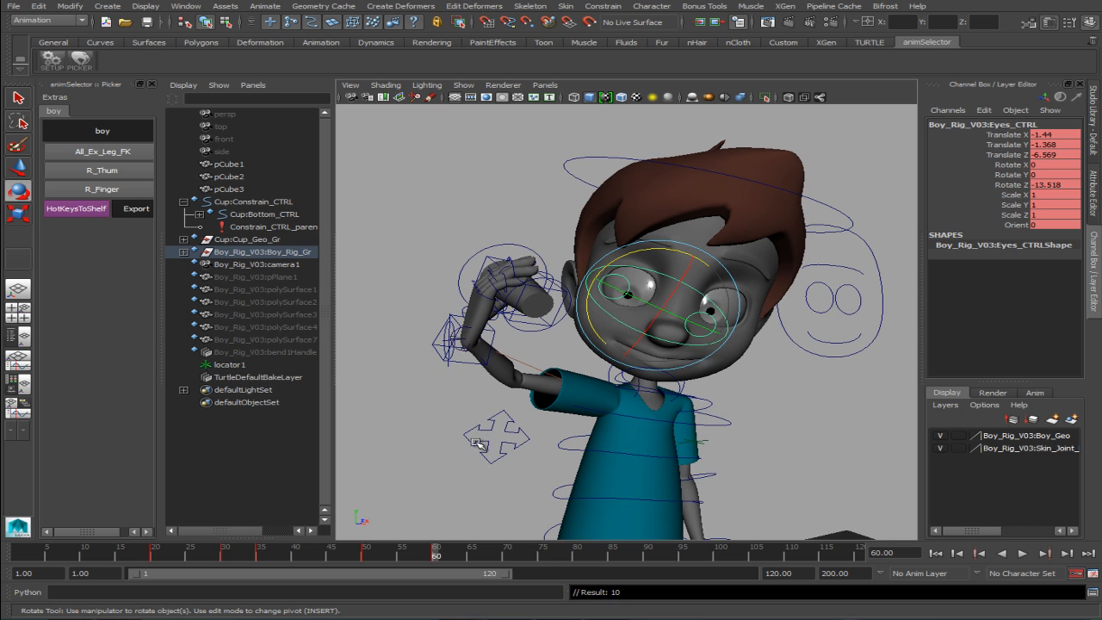
alt+drag(478, 443, 501, 375)
Move locator1 from beside the boy's body up to the cup in his raised hand.
click(712, 454)
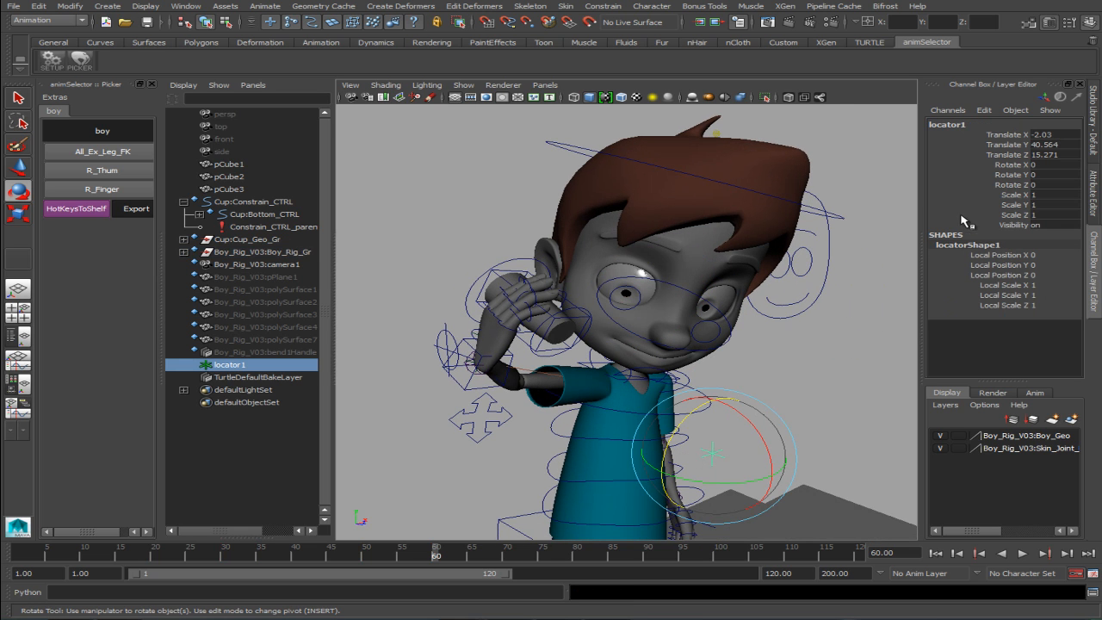
key(w)
alt+drag(639, 443, 487, 441)
drag(564, 422, 515, 297)
alt+drag(516, 297, 434, 402)
drag(524, 257, 665, 284)
Scale locator1 up uniformly to about 5.7 and key it at frame 60.
key(r)
alt+drag(665, 284, 418, 293)
click(377, 281)
click(421, 297)
key(s)
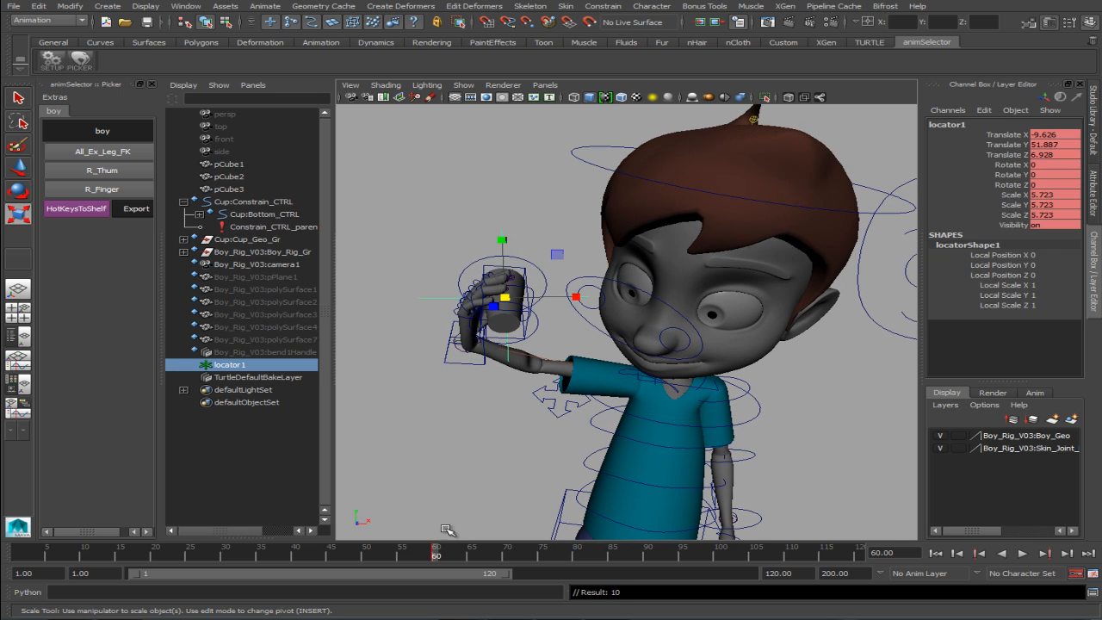
At frame 65, move locator1 up and behind the boy's head, to about -14.6, 59.3, -11.
drag(439, 557, 471, 554)
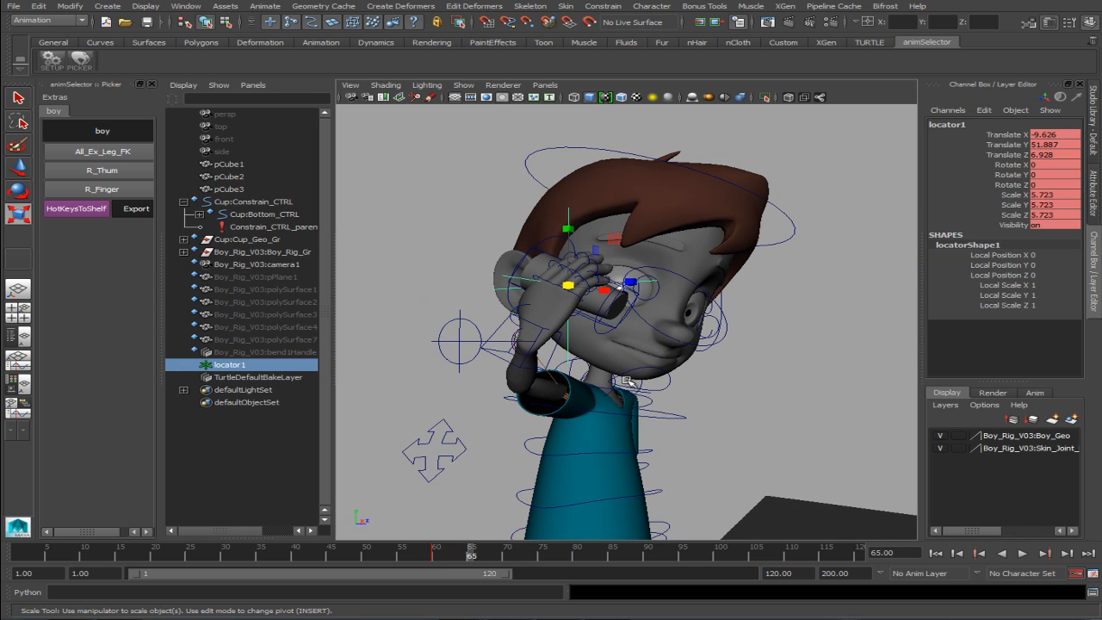
key(w)
alt+drag(564, 336, 595, 335)
drag(595, 292, 312, 200)
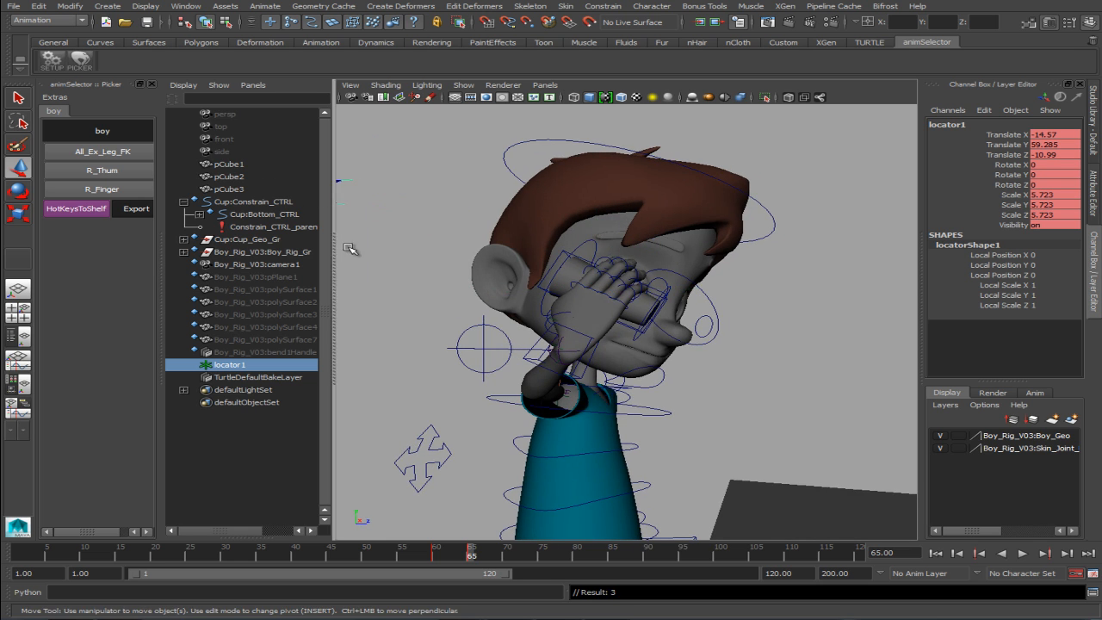
alt+right_drag(489, 369, 433, 362)
alt+drag(433, 361, 412, 392)
At frame 60, parent constrain the Cup:Constrain_CTRL to locator1.
drag(249, 558, 436, 562)
alt+drag(417, 397, 493, 360)
alt+right_drag(493, 360, 498, 420)
alt+right_drag(431, 448, 470, 466)
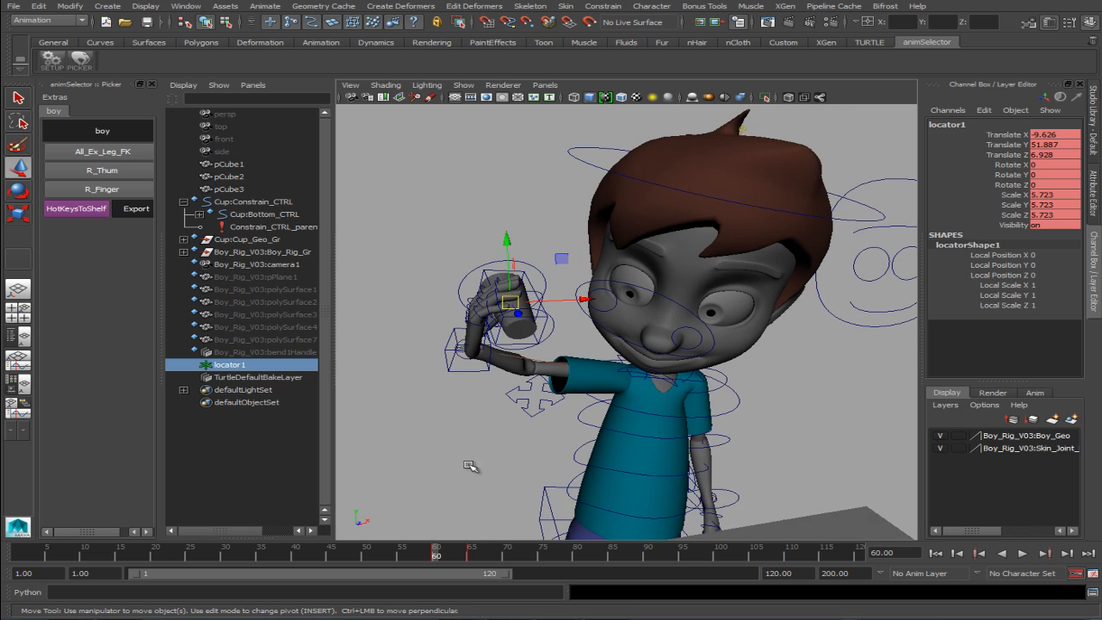
alt+drag(422, 303, 430, 307)
alt+middle_drag(437, 286, 445, 302)
alt+right_drag(445, 303, 501, 317)
click(406, 282)
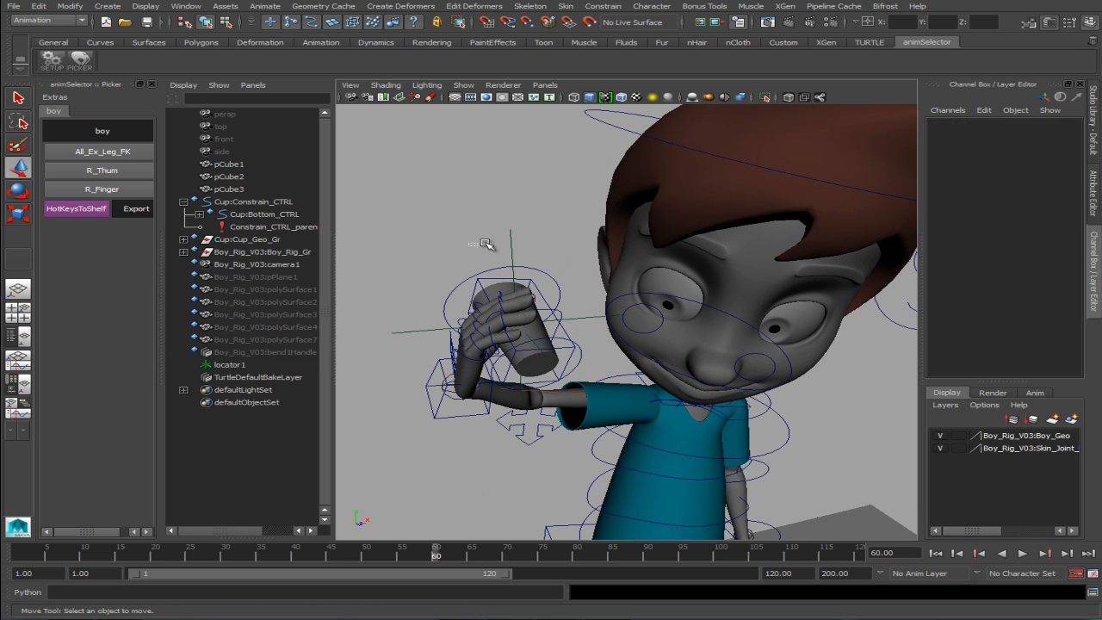
click(523, 244)
key(q)
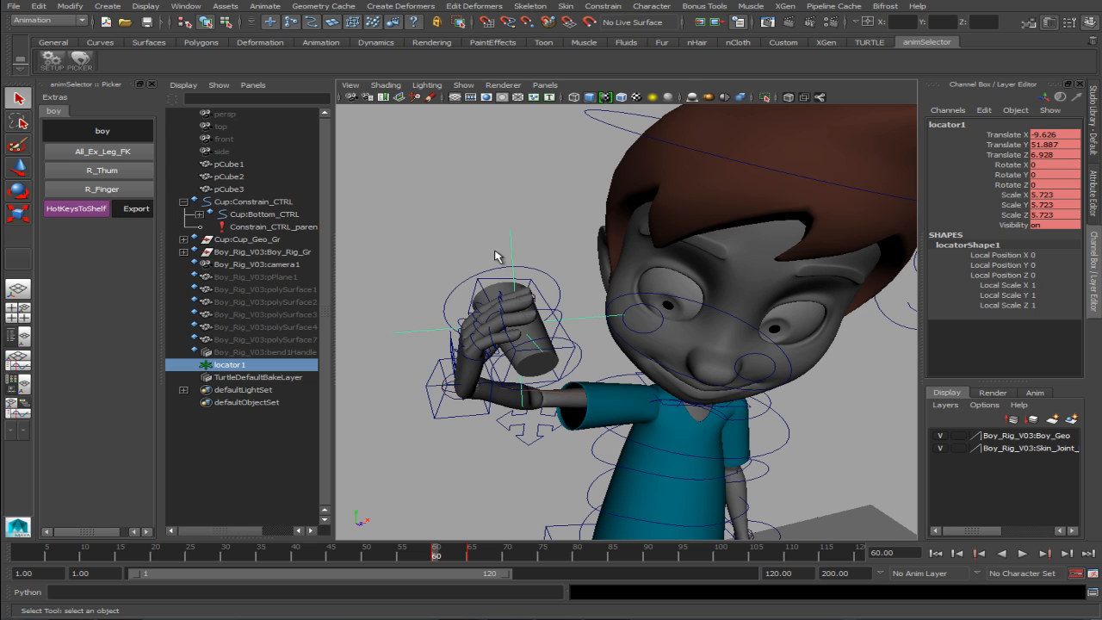
shift+click(538, 297)
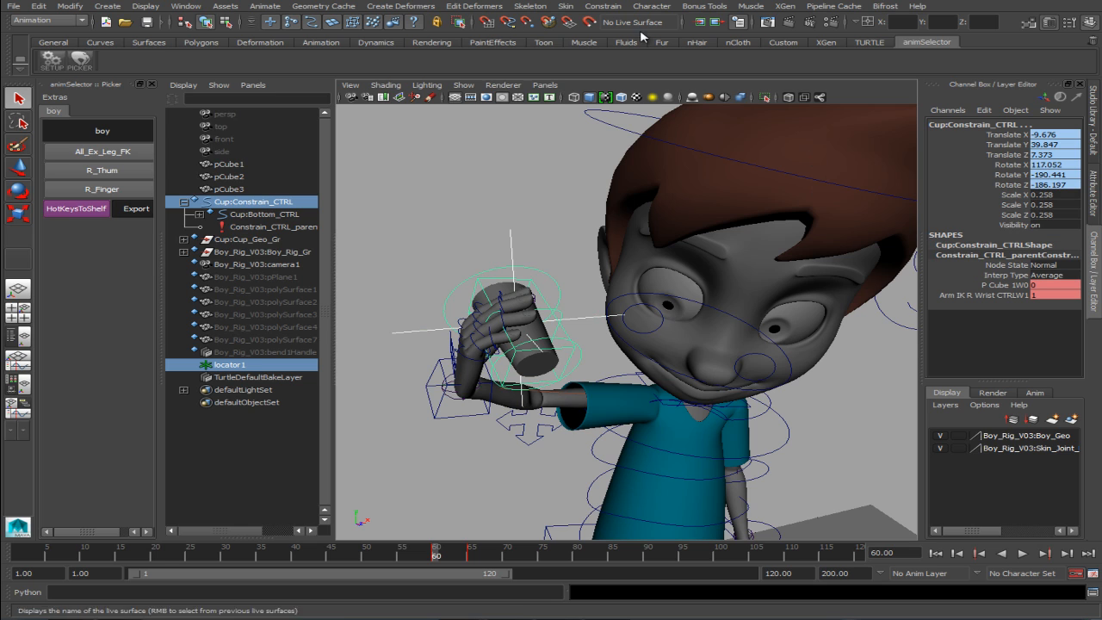
click(603, 6)
click(623, 76)
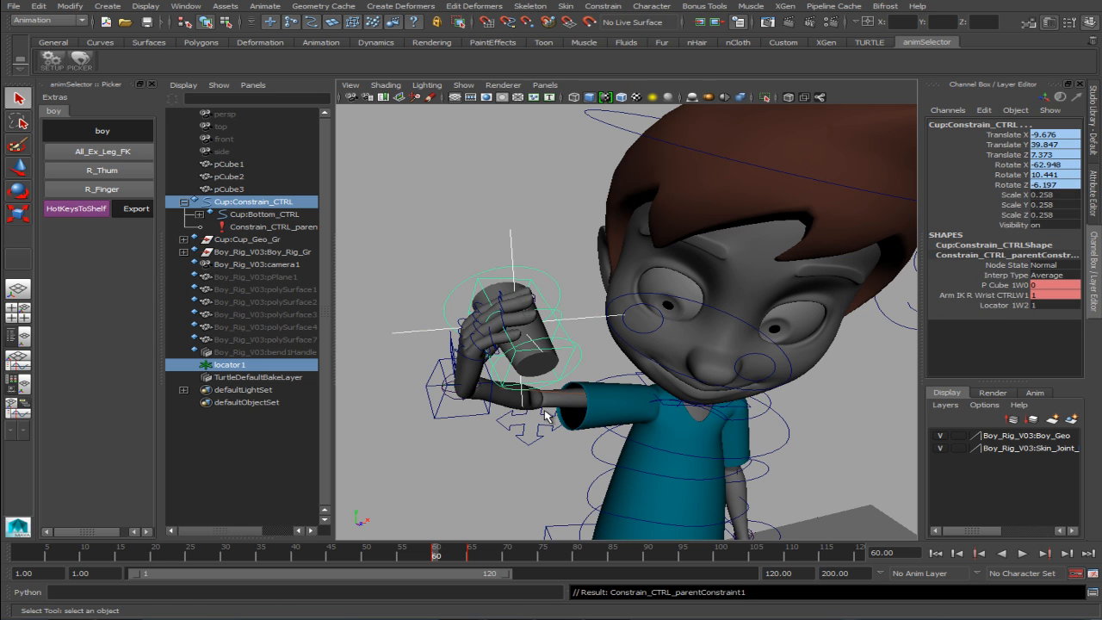
Set the cup parent constraint's Locator 1W2 weight to 0 and key all three weights at frames 30 and 31.
key(alt+v)
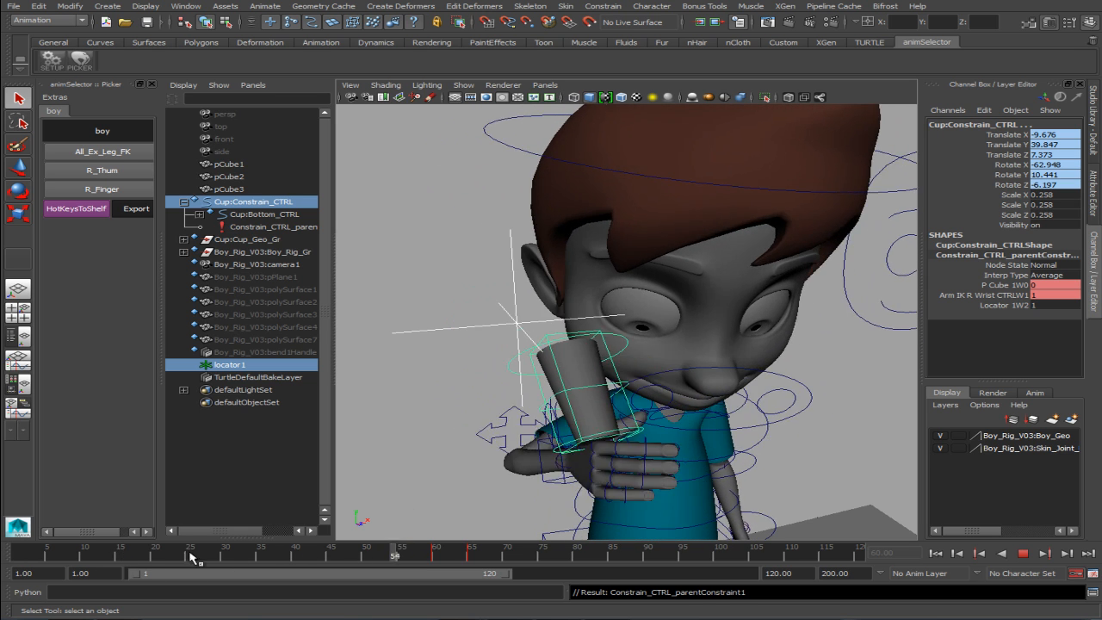
key(alt+v)
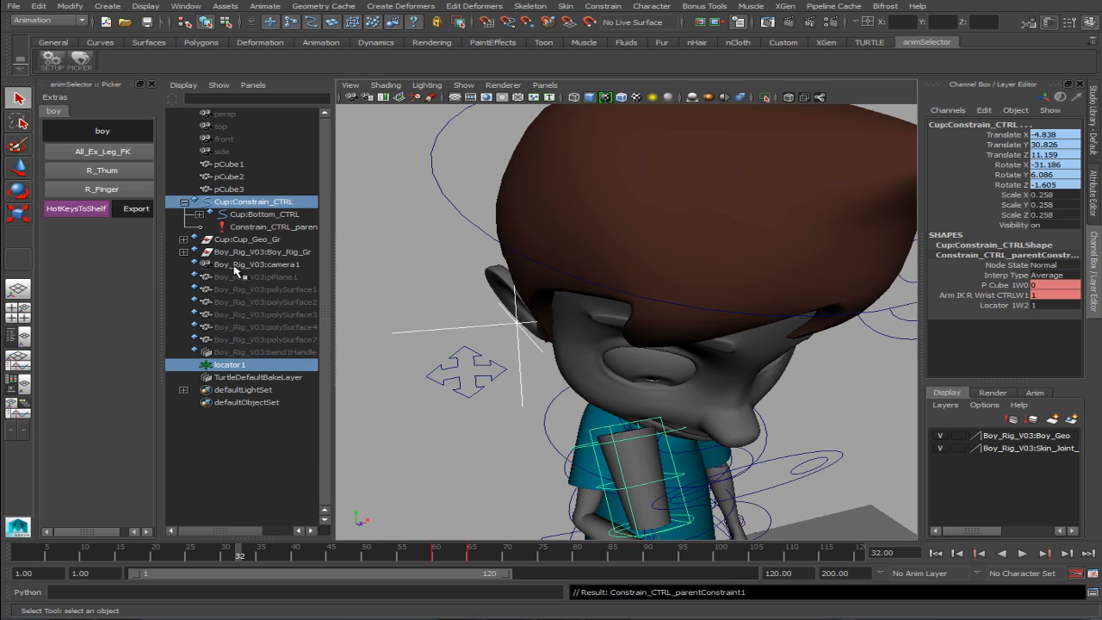
click(250, 226)
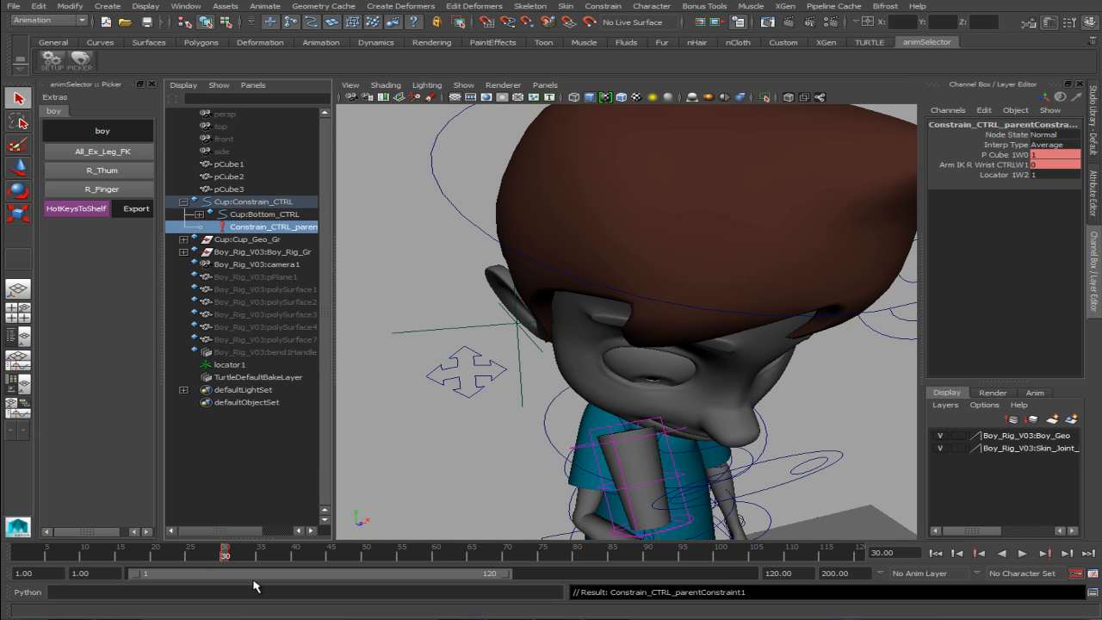
double_click(1048, 175)
text(0)
key(Return)
drag(1003, 155, 1004, 175)
right_click(999, 168)
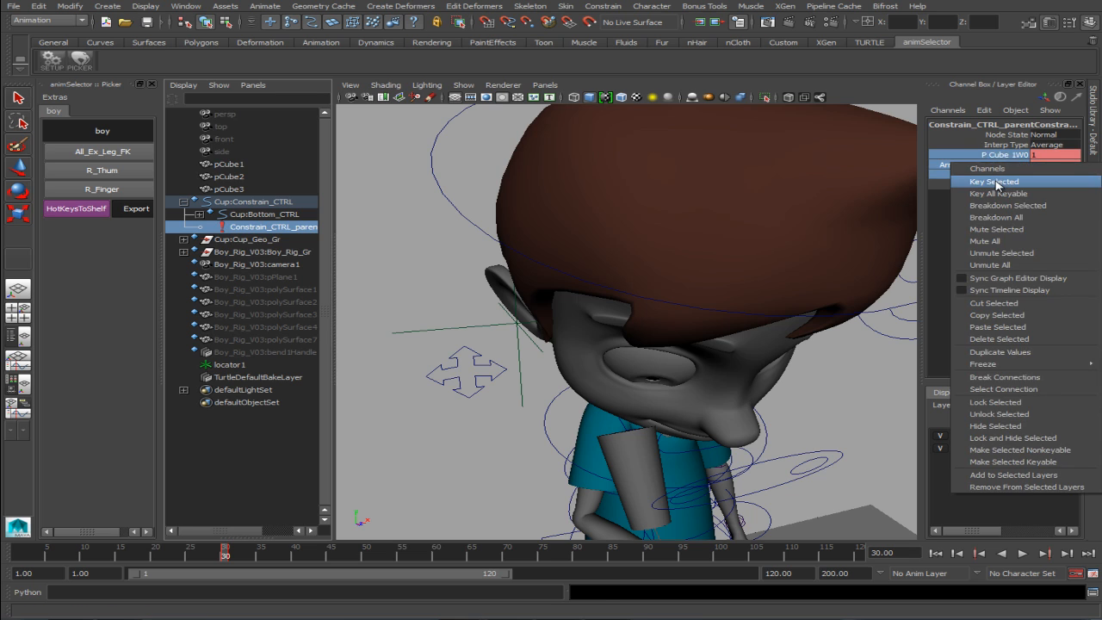
click(995, 182)
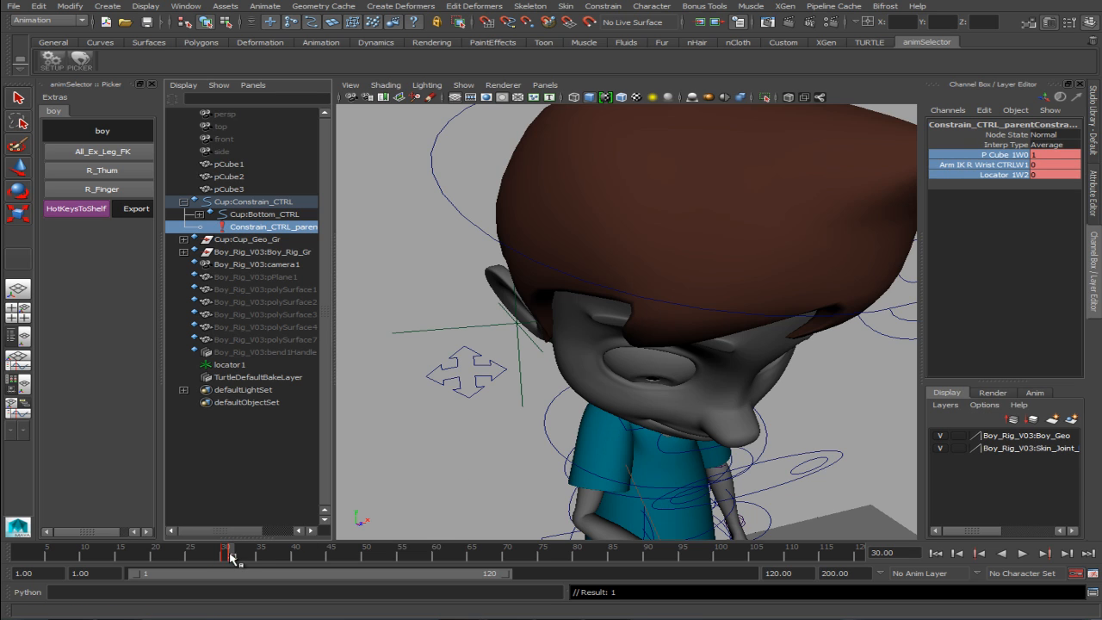
right_click(986, 165)
click(985, 184)
At frame 60, key the cup constraint weights with P Cube 0, Arm IK R Wrist 1 and Locator 0.
drag(448, 556, 435, 558)
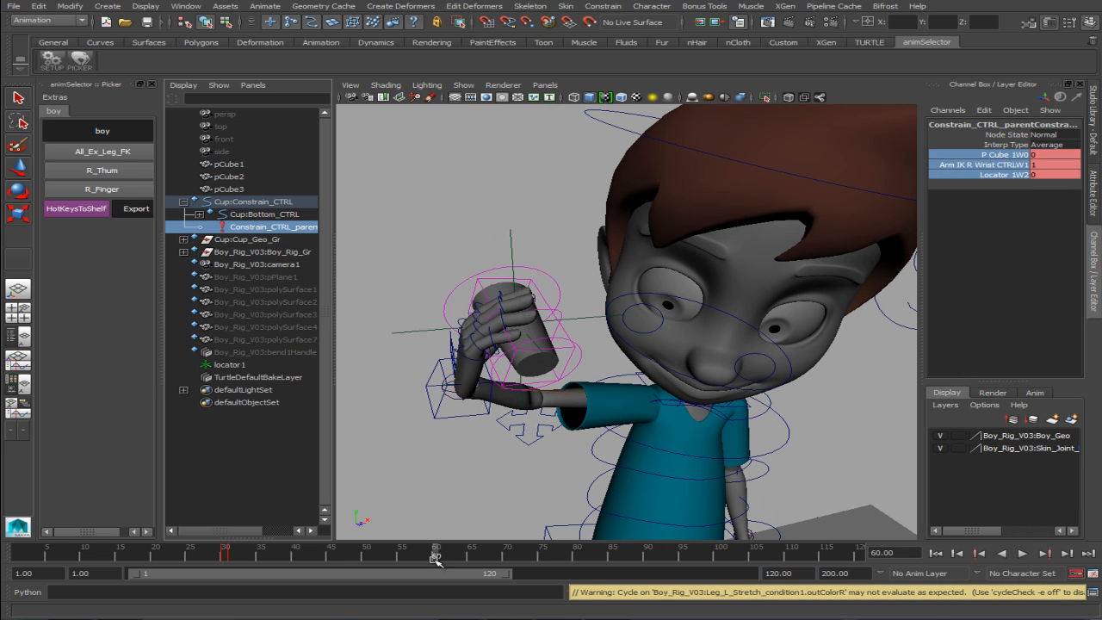
double_click(1040, 165)
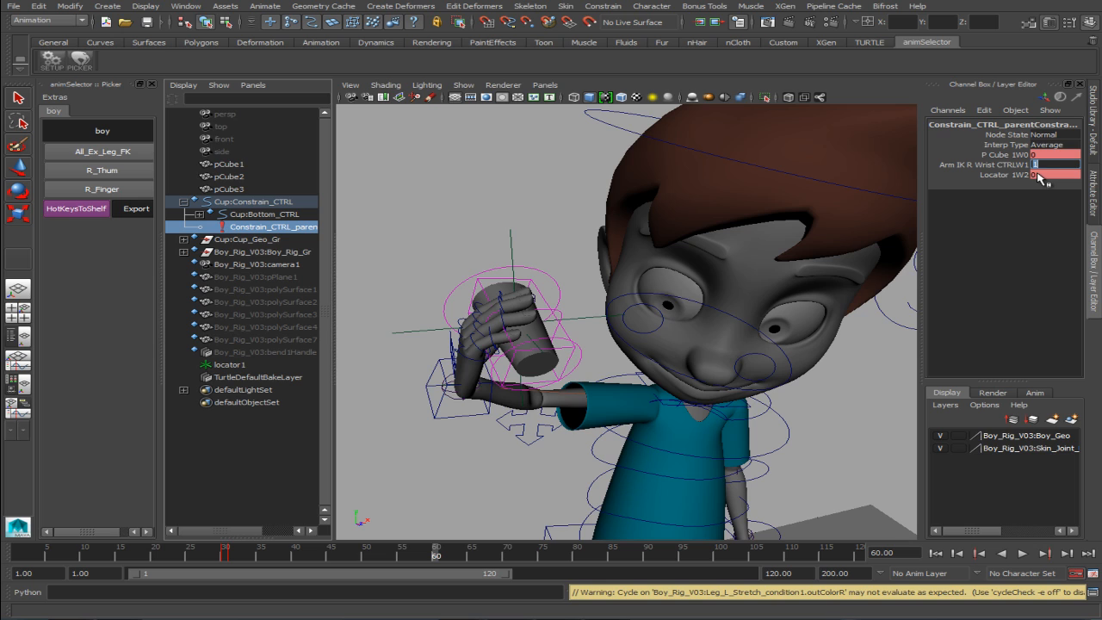
drag(996, 155, 999, 175)
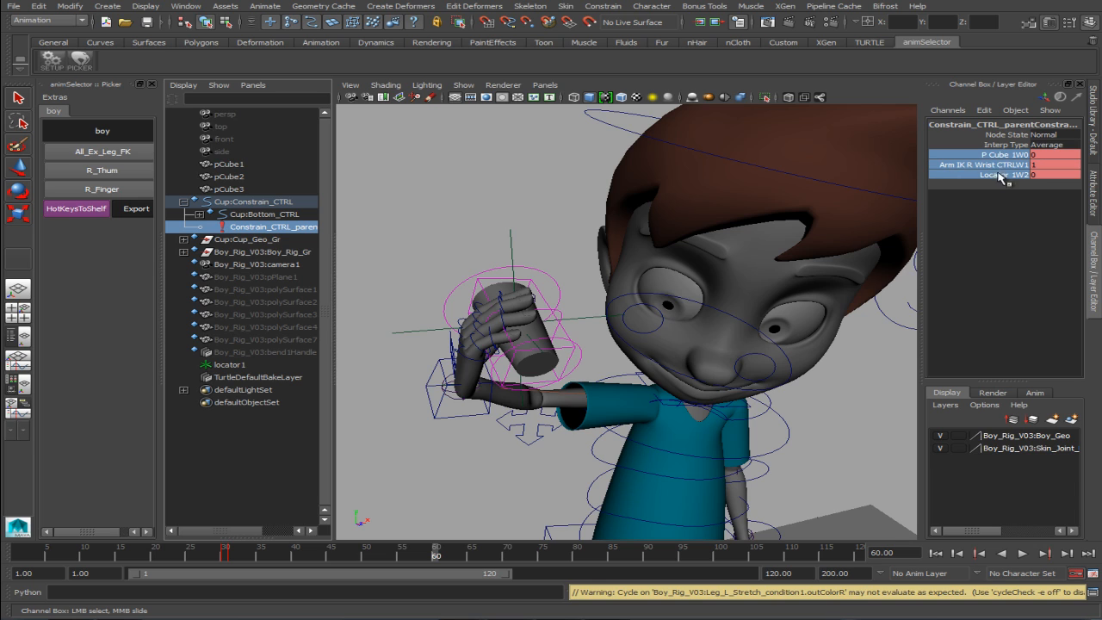
right_click(997, 161)
click(997, 183)
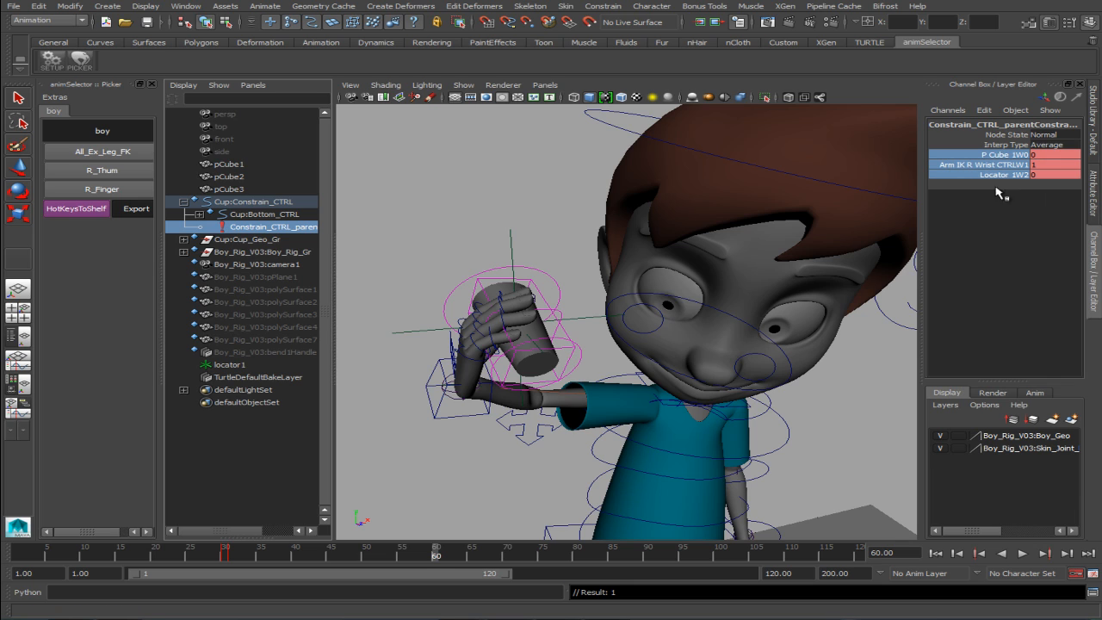
At frame 61, set the Arm IK R Wrist weight to 0 and Locator 1W2 to 1, and key all three weights.
click(438, 556)
double_click(1037, 165)
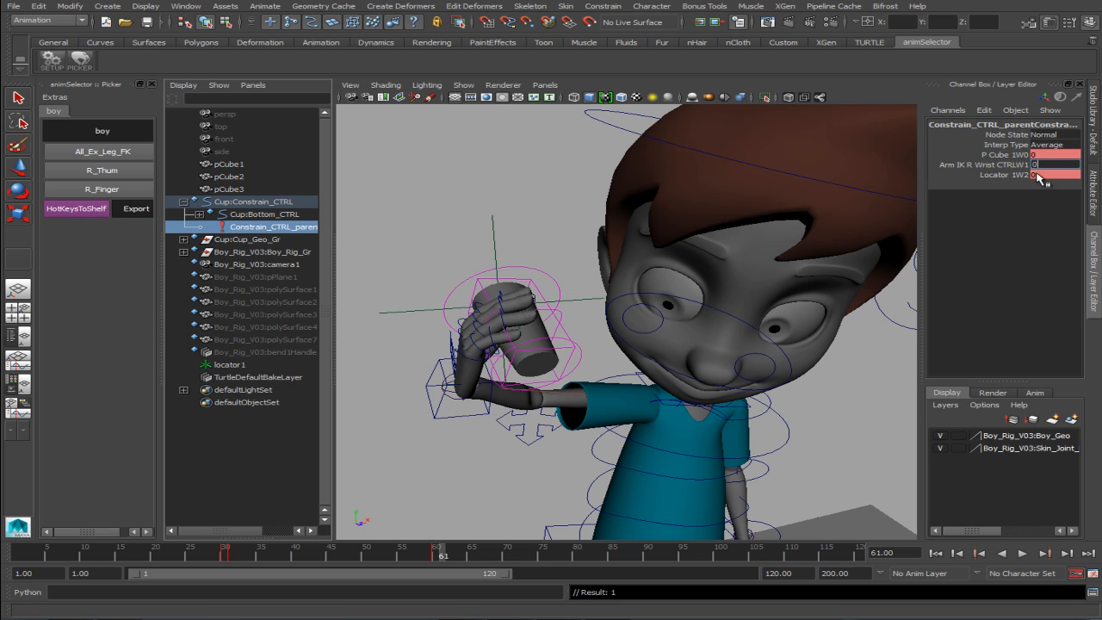
double_click(1039, 175)
text(1)
key(Return)
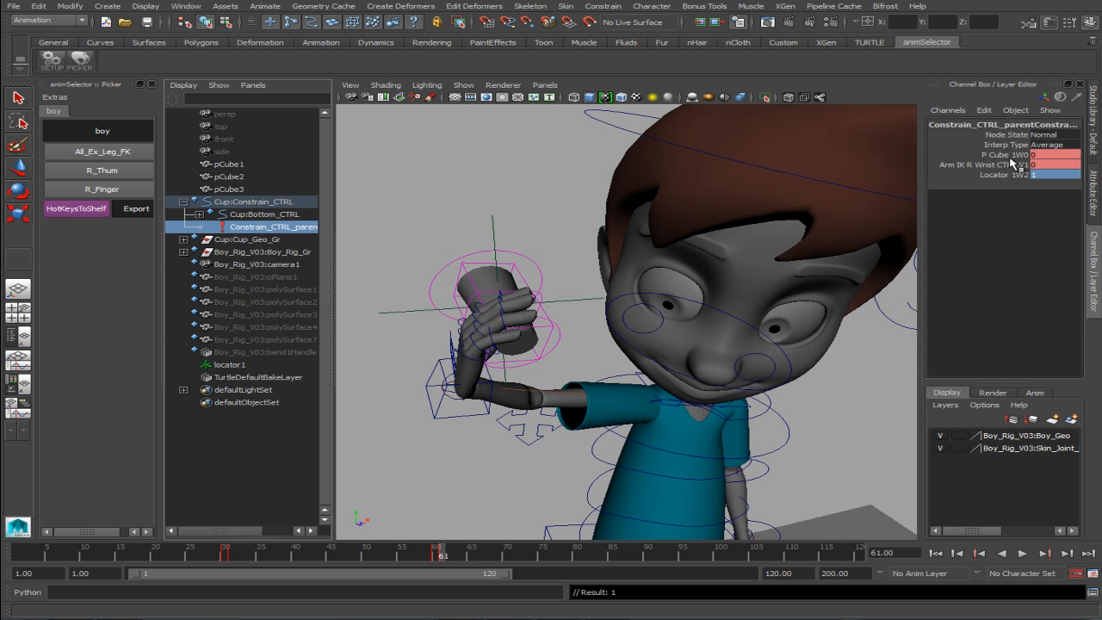
drag(1010, 156, 1004, 176)
right_click(1005, 176)
click(1004, 182)
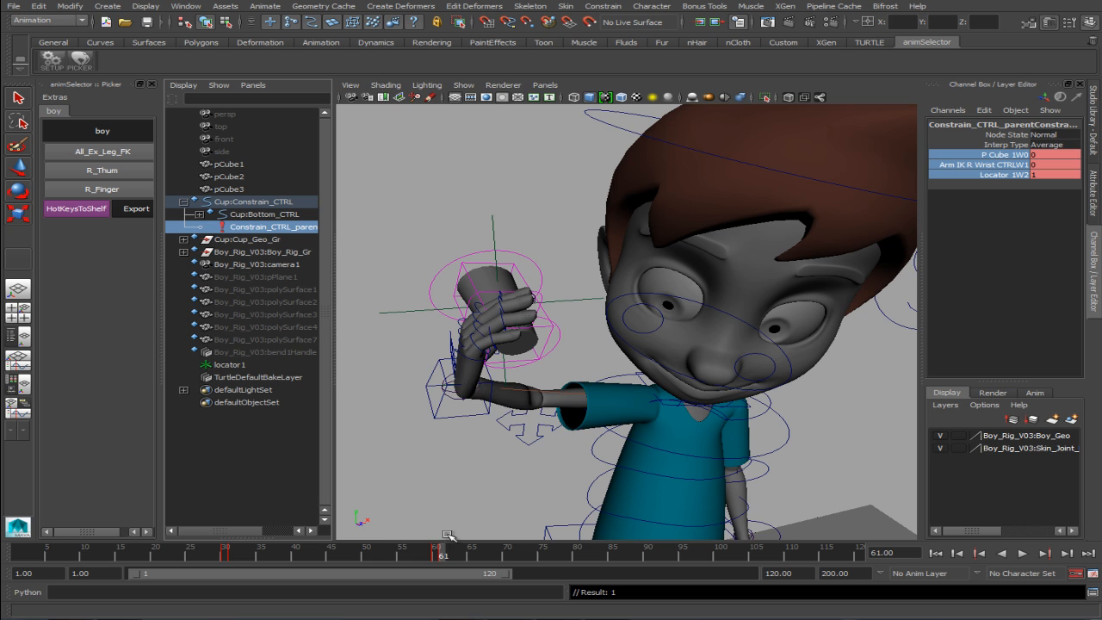
Play and scrub the frames around 60 to examine how the cup leaves the boy's hand.
key(alt+v)
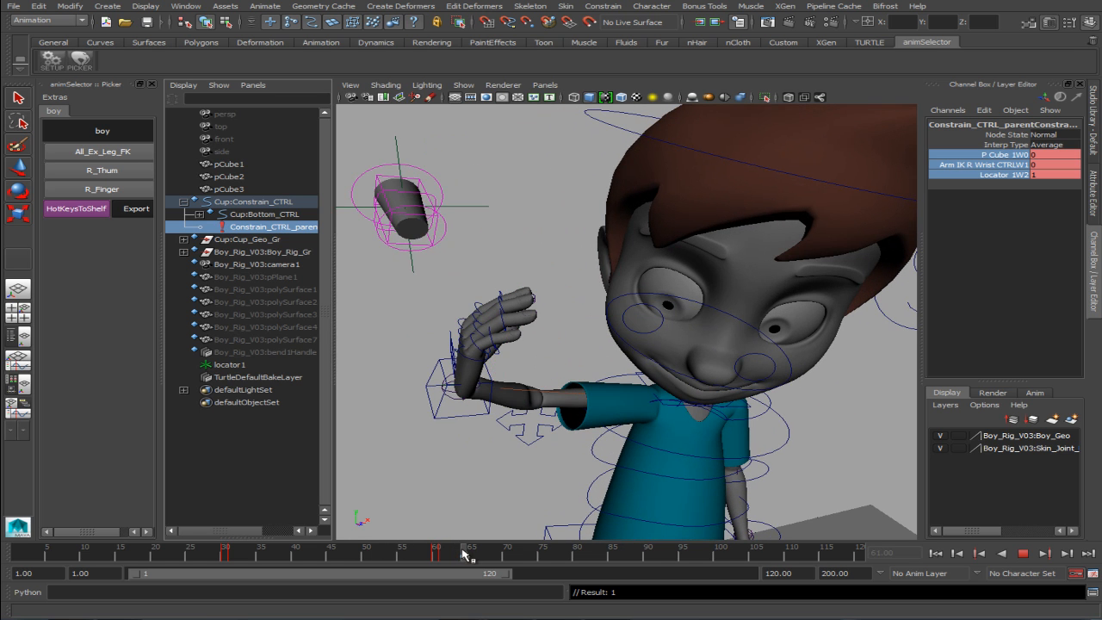
key(alt+v)
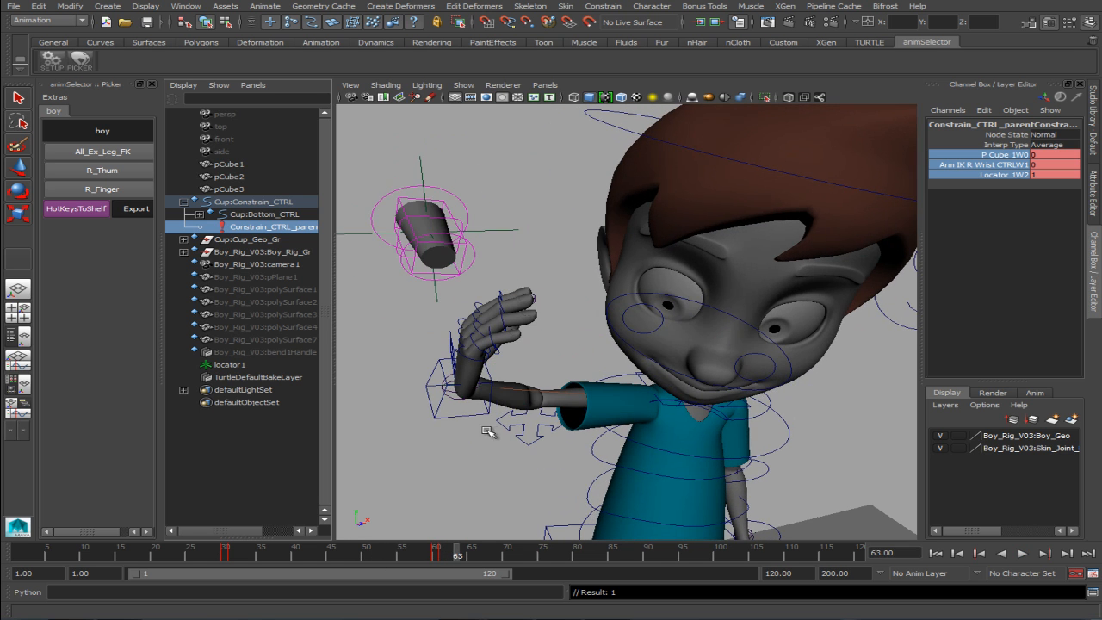
alt+right_drag(490, 432, 428, 408)
alt+drag(428, 408, 534, 402)
click(376, 555)
key(alt+v)
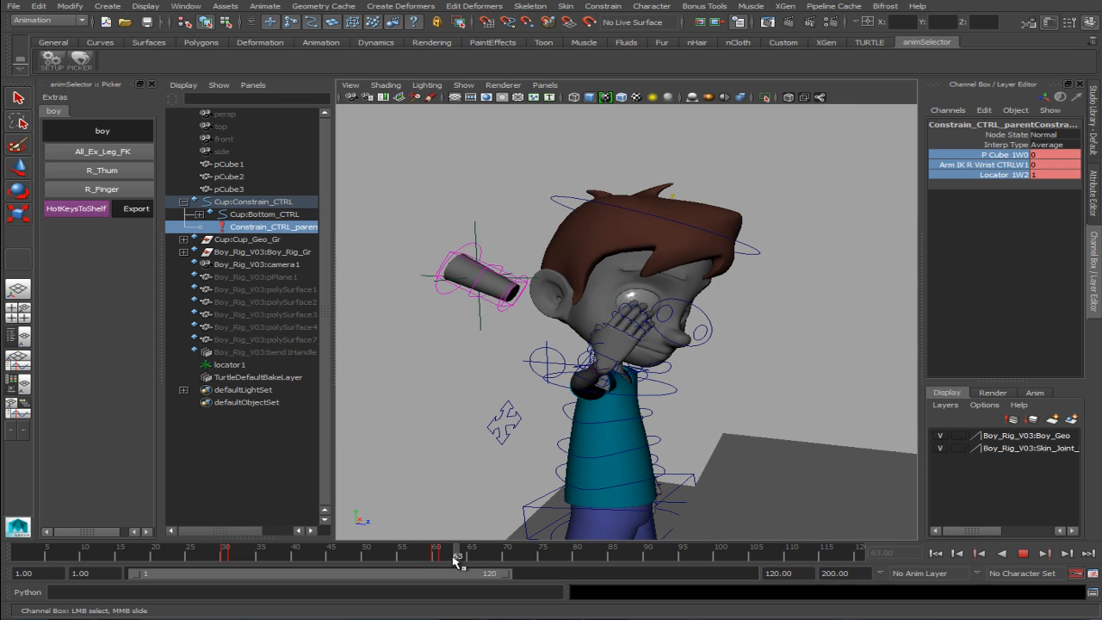
drag(454, 558, 443, 559)
At frame 65, rotate the right wrist IK control to about -184 on Y to bend the boy's hand back.
click(496, 427)
alt+drag(532, 410, 523, 414)
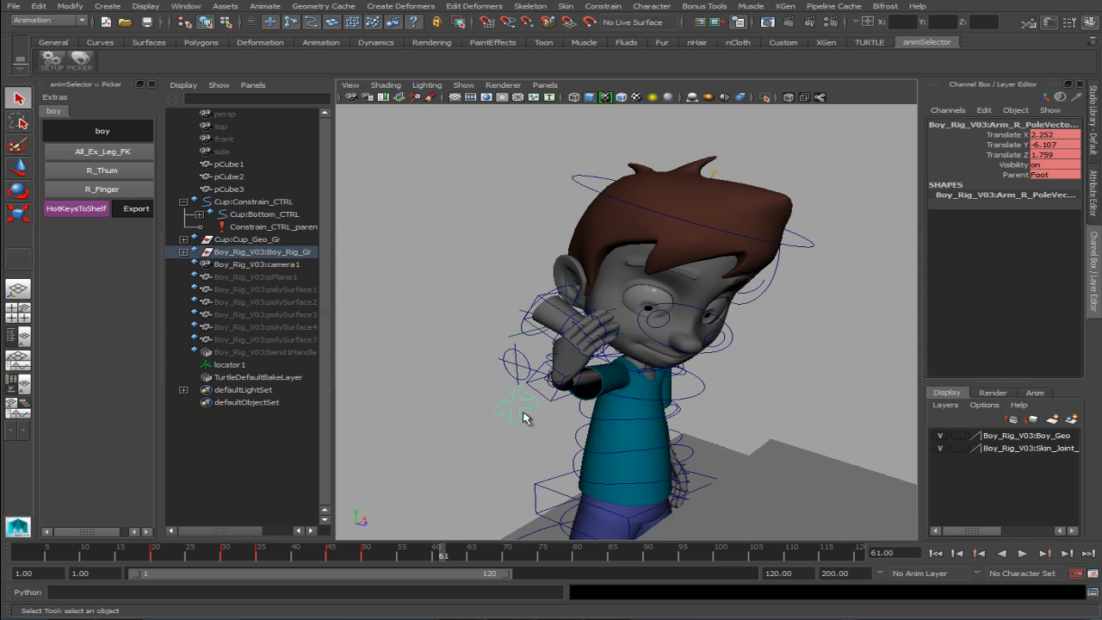
click(544, 393)
click(518, 383)
key(alt+v)
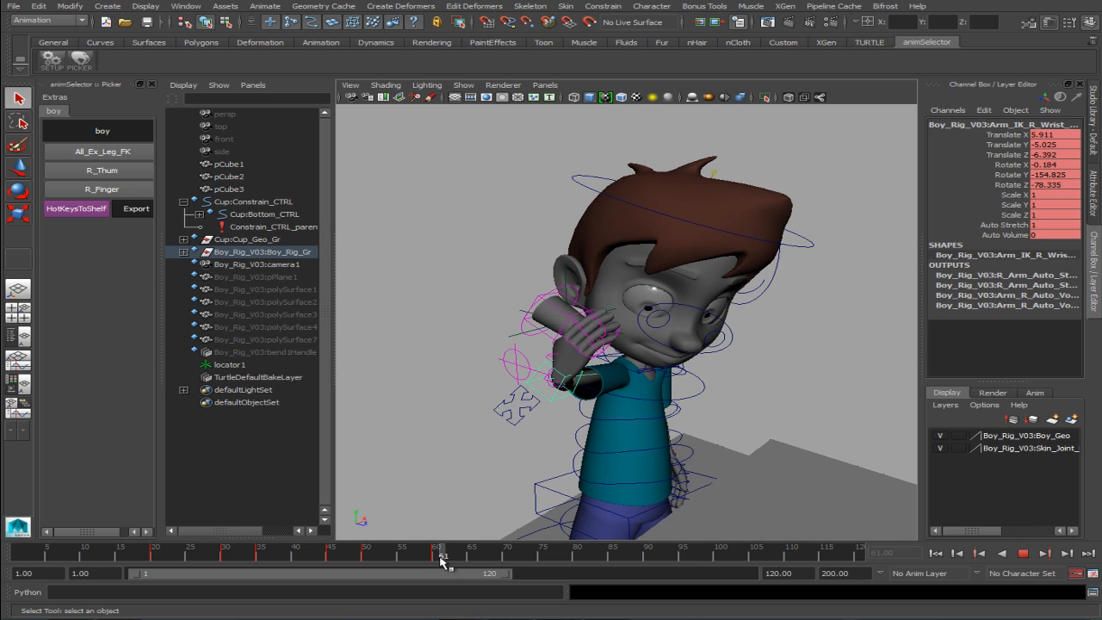
drag(443, 561, 471, 560)
alt+drag(495, 470, 517, 457)
key(e)
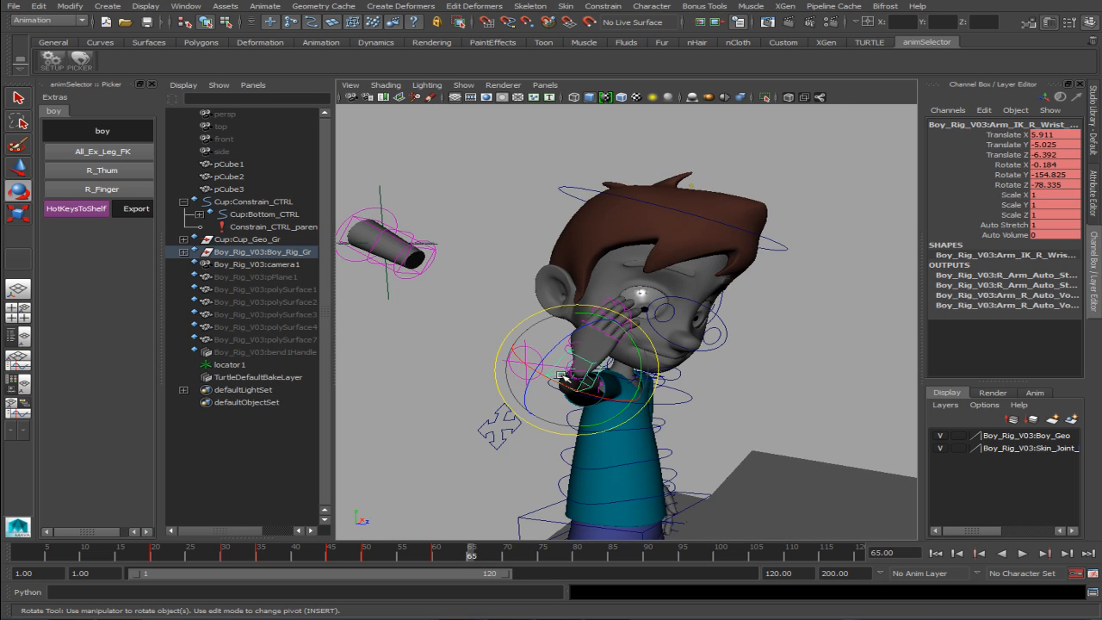
drag(625, 348, 560, 319)
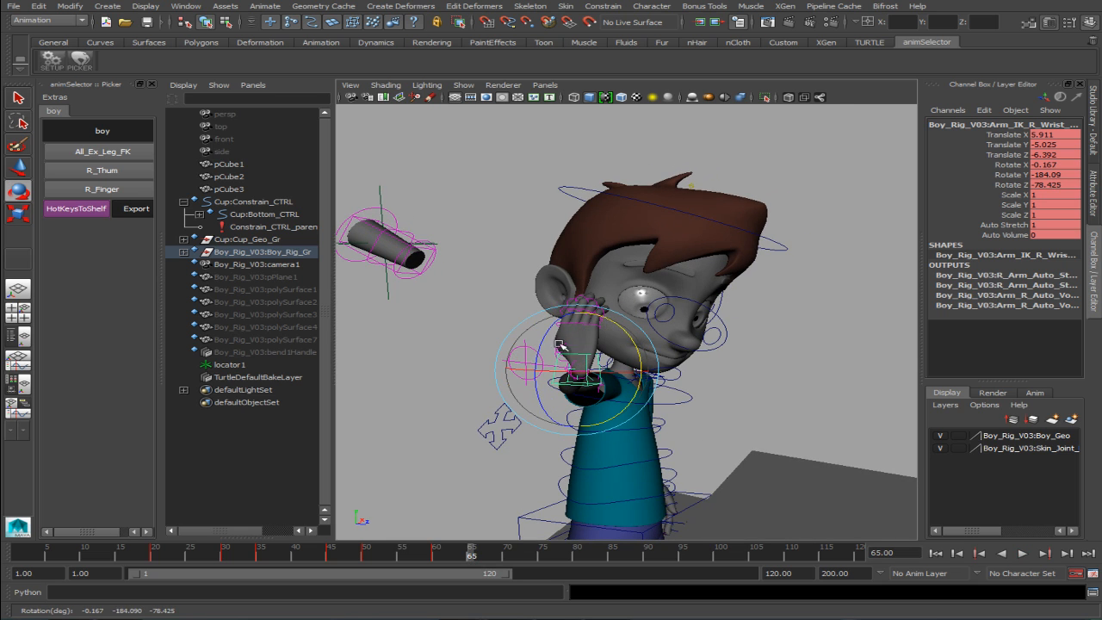
Move the right wrist IK control back behind the boy's head at frame 65 and fine-tune the hand's rotation.
key(w)
drag(579, 377, 533, 378)
alt+drag(492, 396, 408, 403)
mouse_move(502, 356)
mouse_down()
mouse_move(547, 373)
mouse_move(601, 368)
mouse_move(499, 360)
mouse_up()
key(e)
mouse_move(566, 325)
mouse_down()
mouse_move(542, 315)
mouse_move(556, 322)
mouse_up()
alt+drag(530, 449, 517, 443)
click(537, 479)
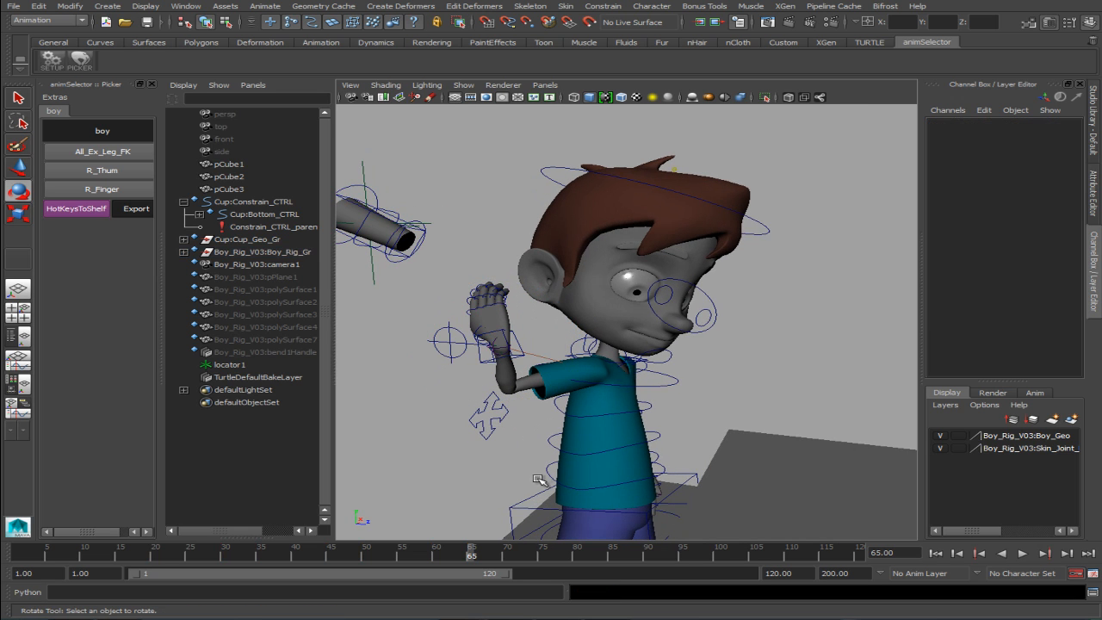
Play and scrub the frames leading up to 65 to examine the boy's body pose during the throw.
click(515, 508)
alt+drag(515, 508, 546, 498)
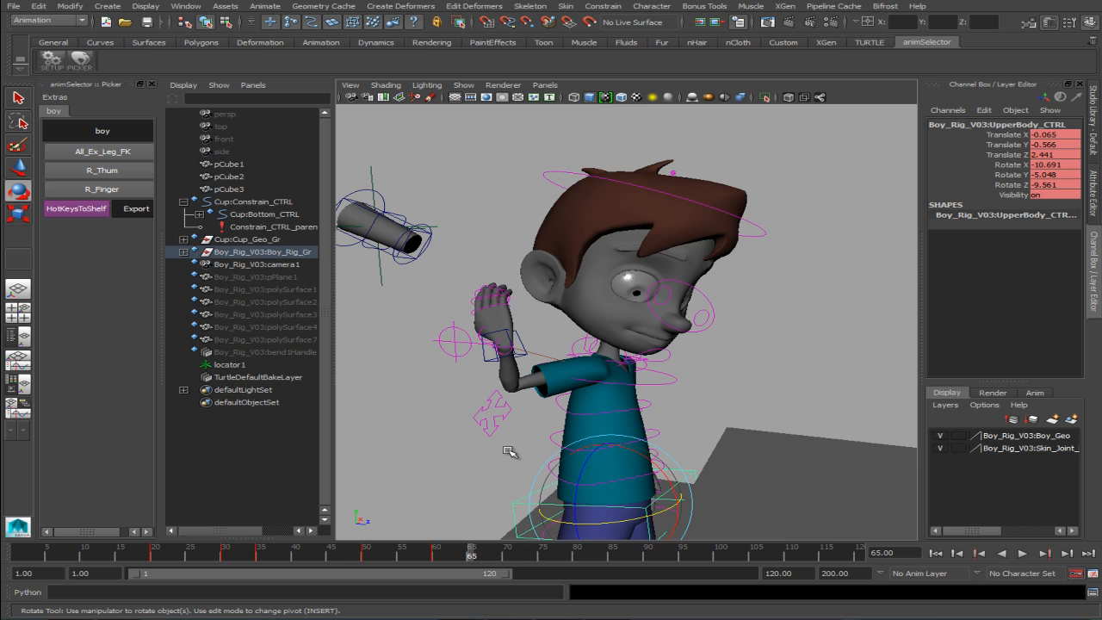
key(alt+v)
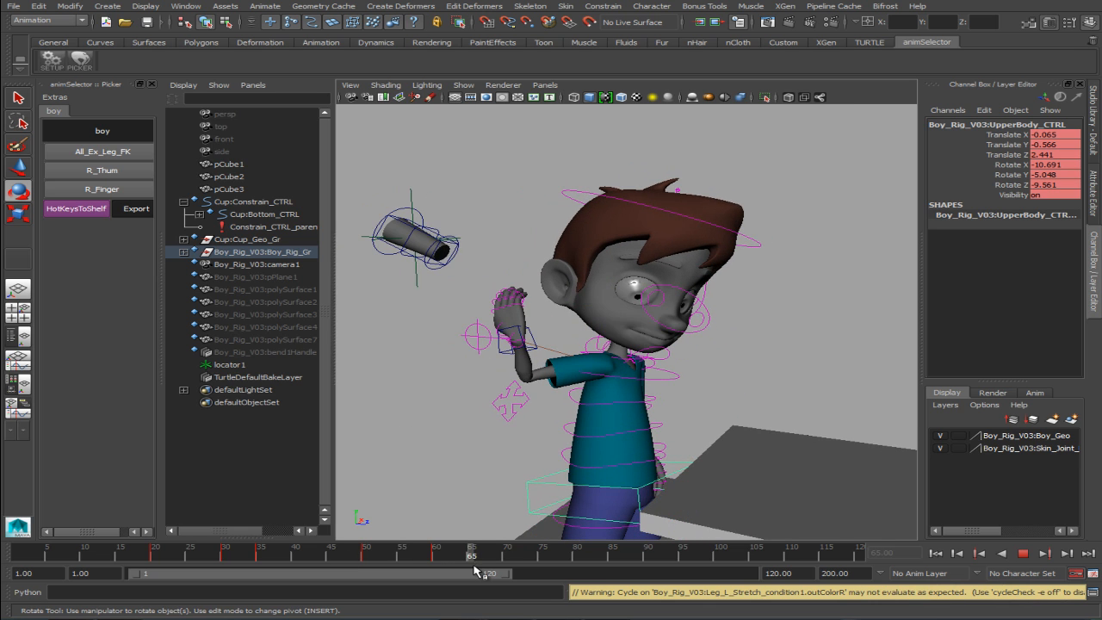
mouse_move(470, 570)
mouse_down()
mouse_move(432, 565)
mouse_move(471, 555)
mouse_up()
click(457, 433)
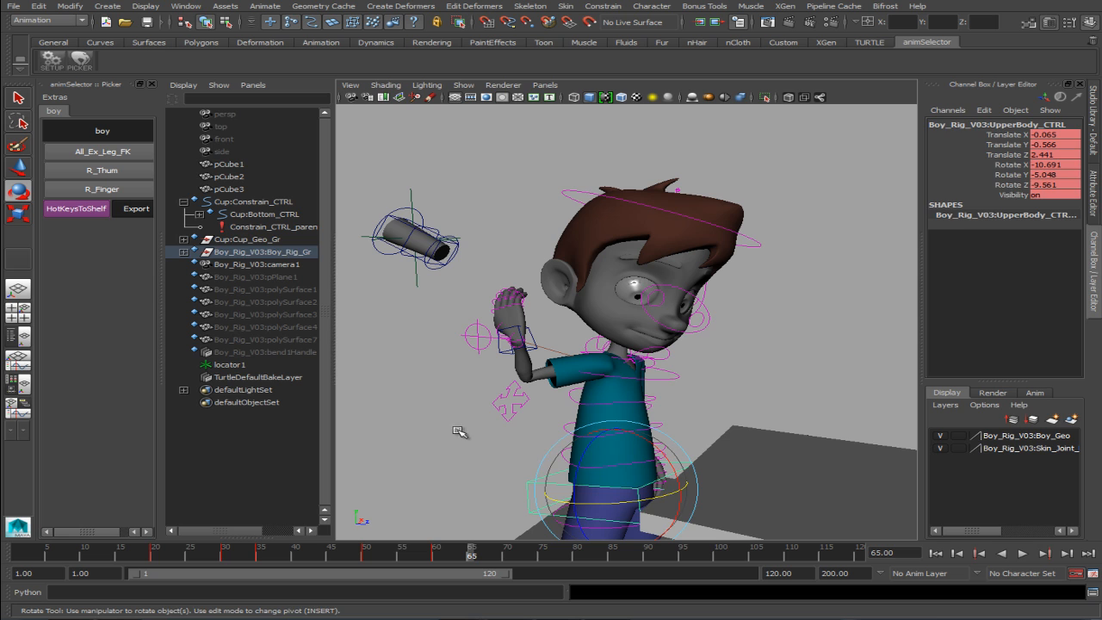
click(560, 456)
drag(425, 554, 472, 555)
At frame 65, twist the boy's lower torso FK control to about -26.2 on X.
click(137, 153)
click(535, 472)
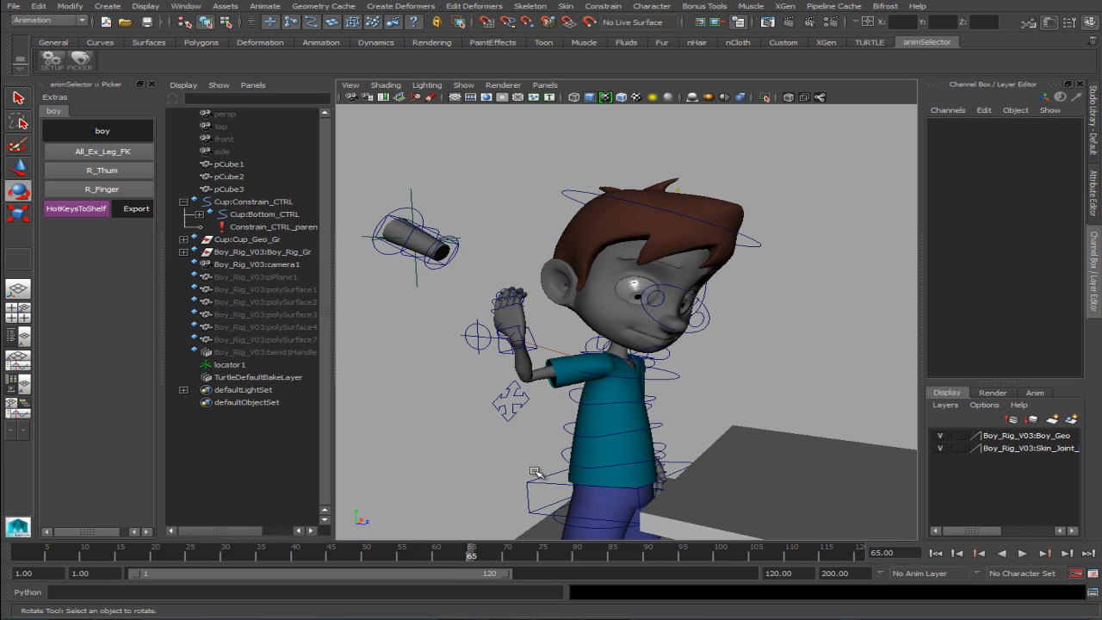
click(567, 472)
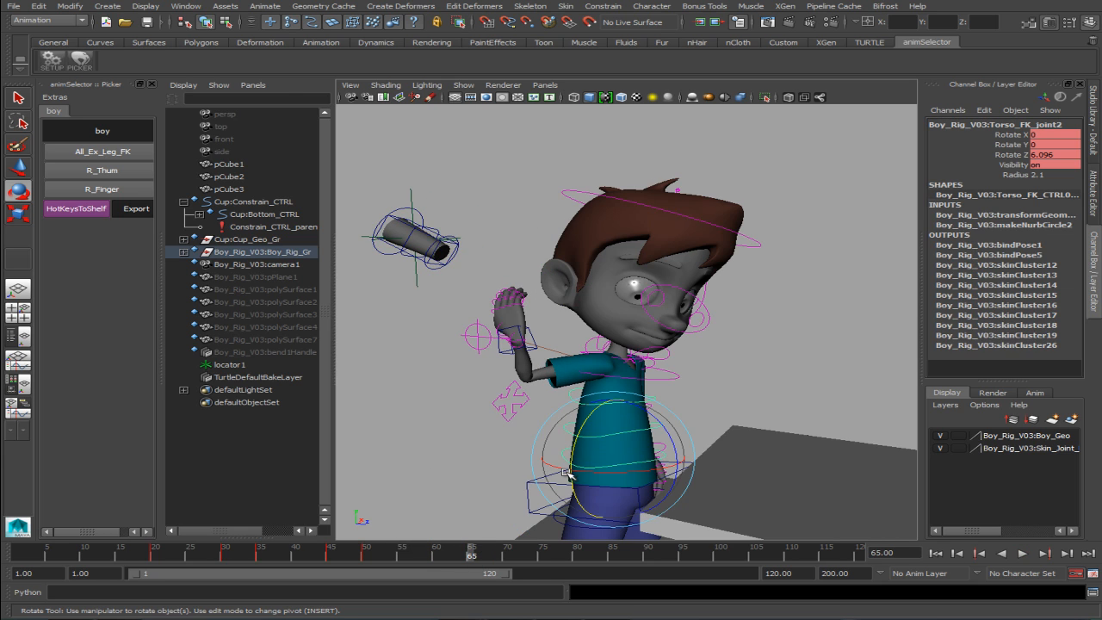
drag(595, 475, 566, 469)
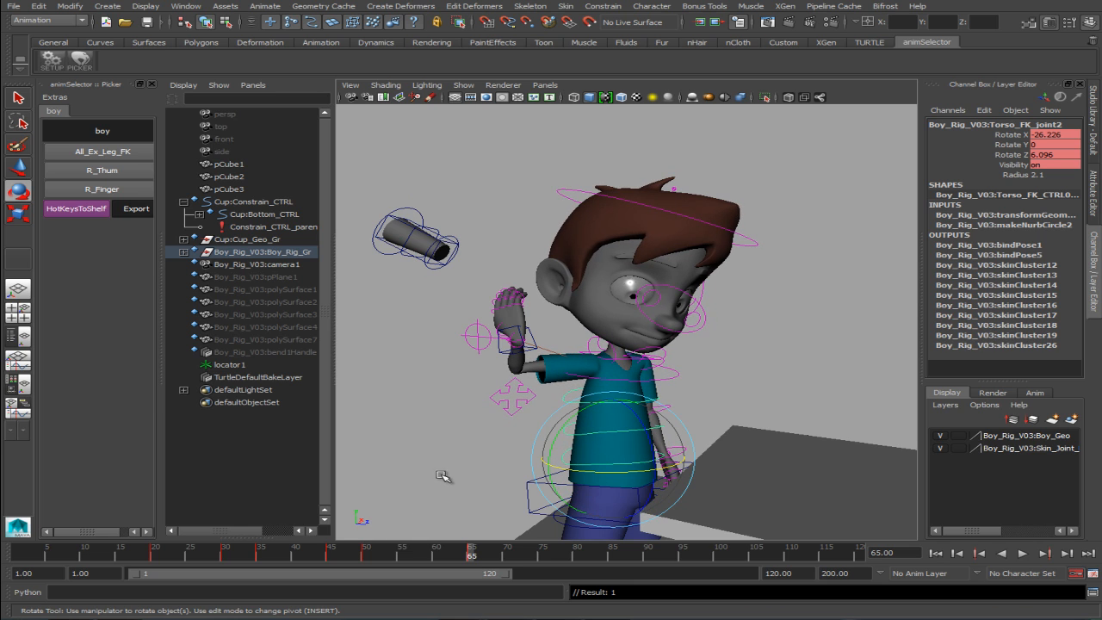
click(121, 154)
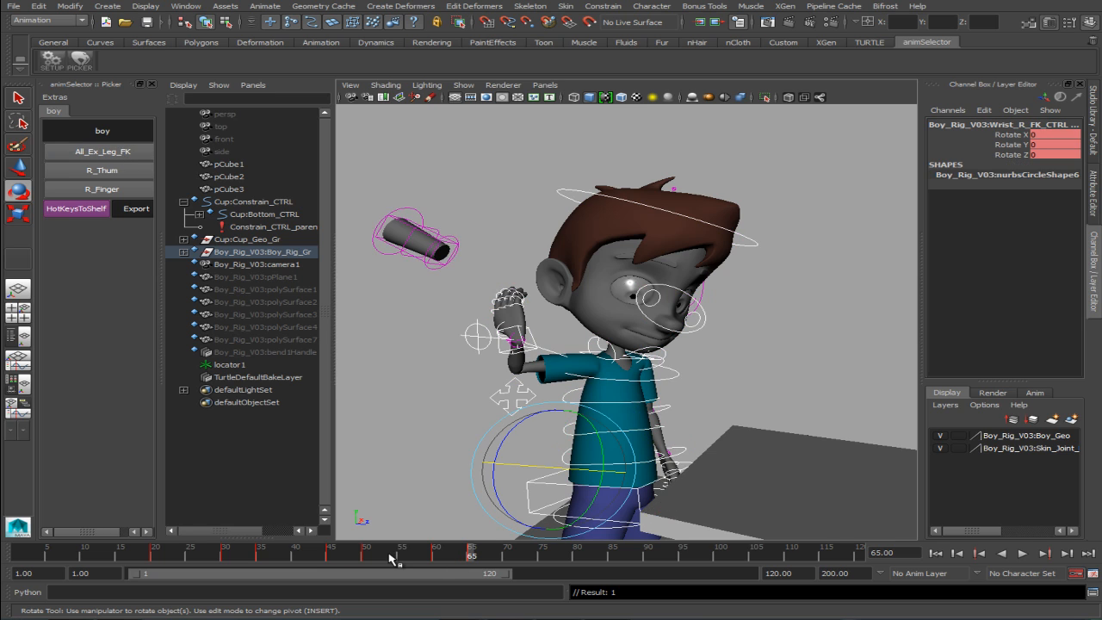
drag(366, 560, 437, 562)
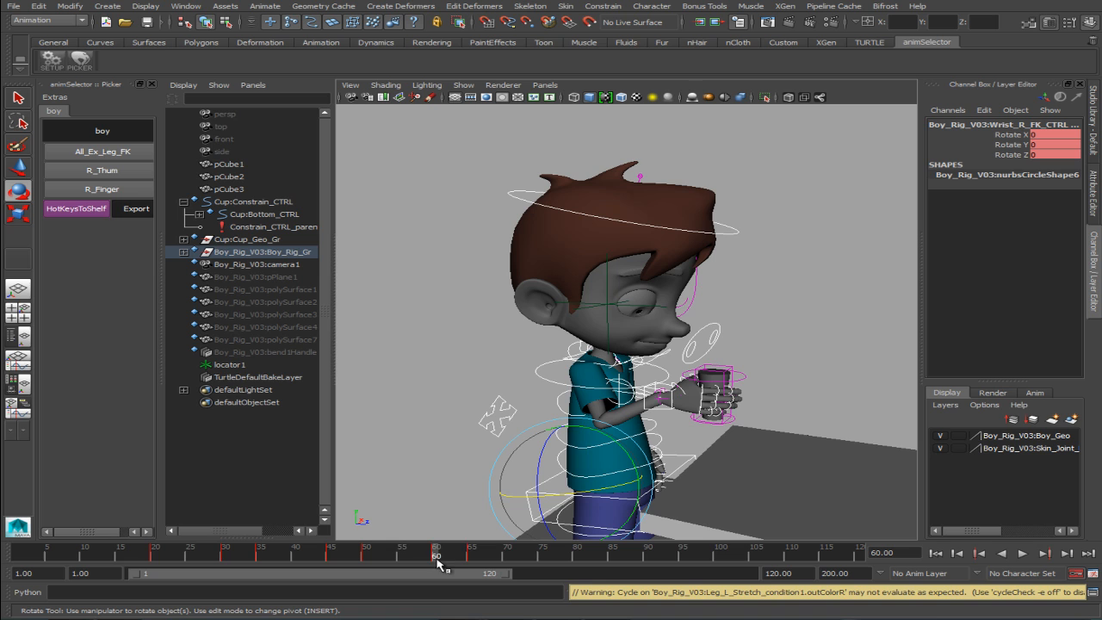
click(429, 466)
key(ctrl+z)
key(ctrl+z)
key(ctrl+z)
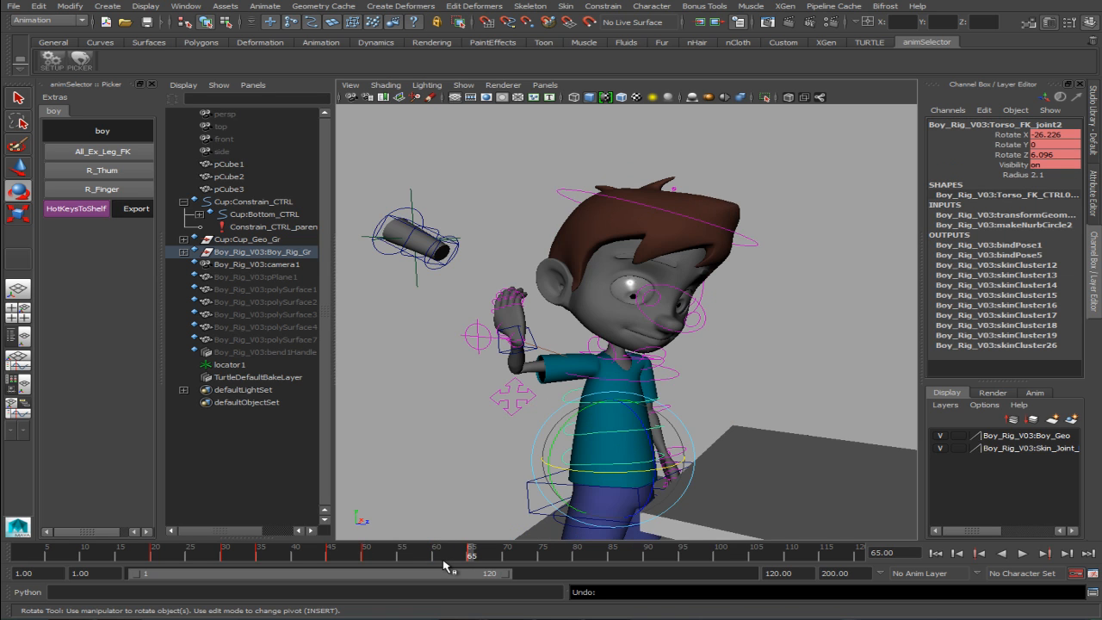
Check the motion between frames 50 and 60, and key the lower torso FK control at frame 60 with Rotate X at -19.426.
click(435, 557)
key(alt+v)
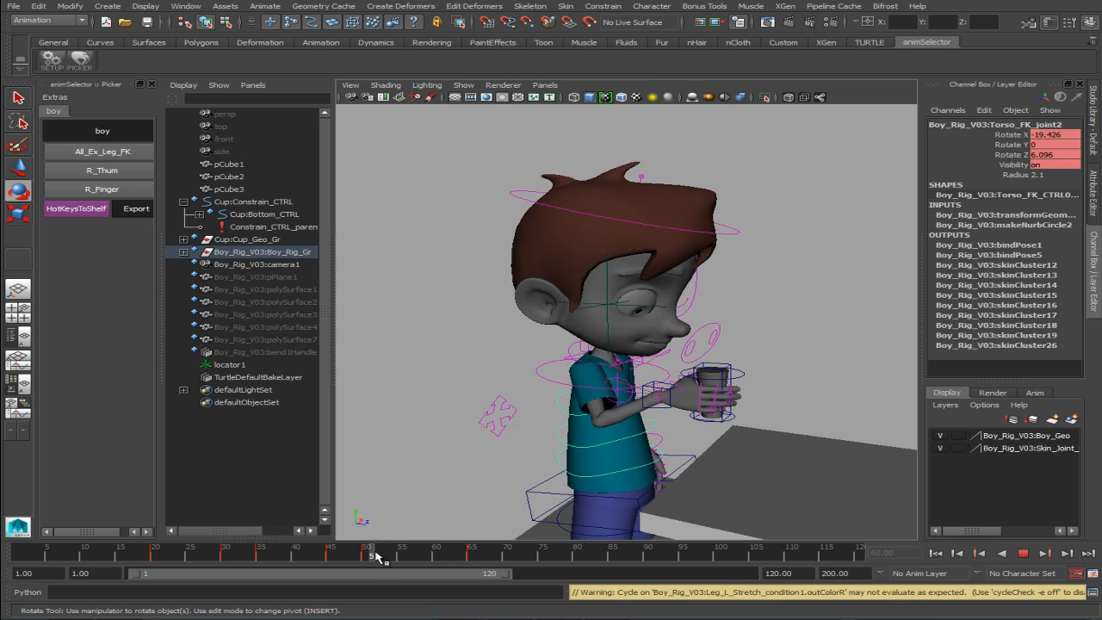
click(439, 555)
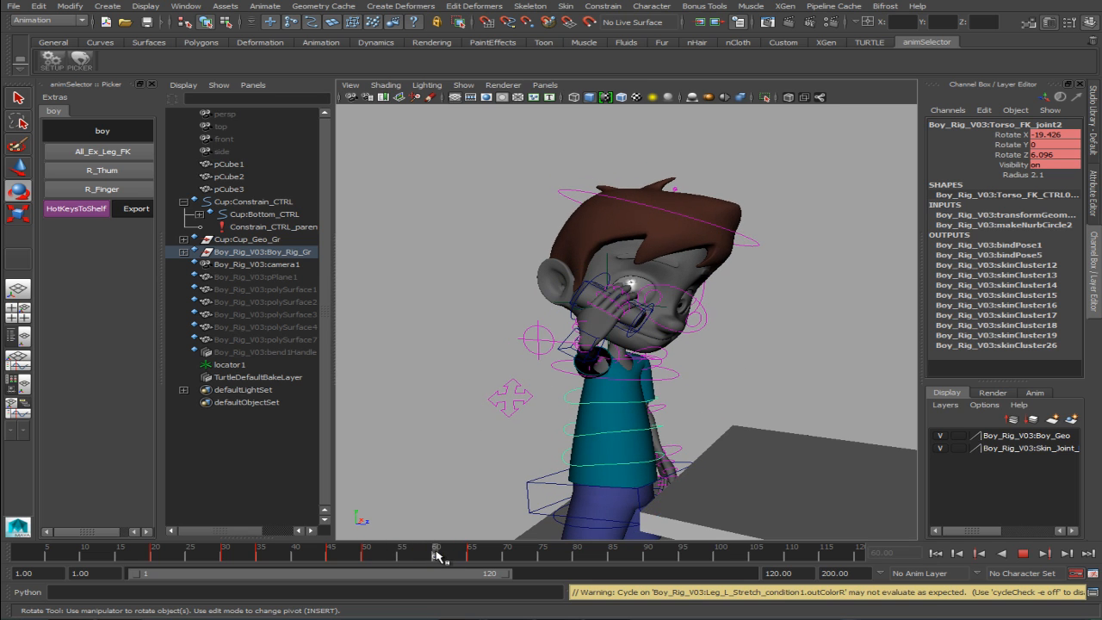
click(86, 157)
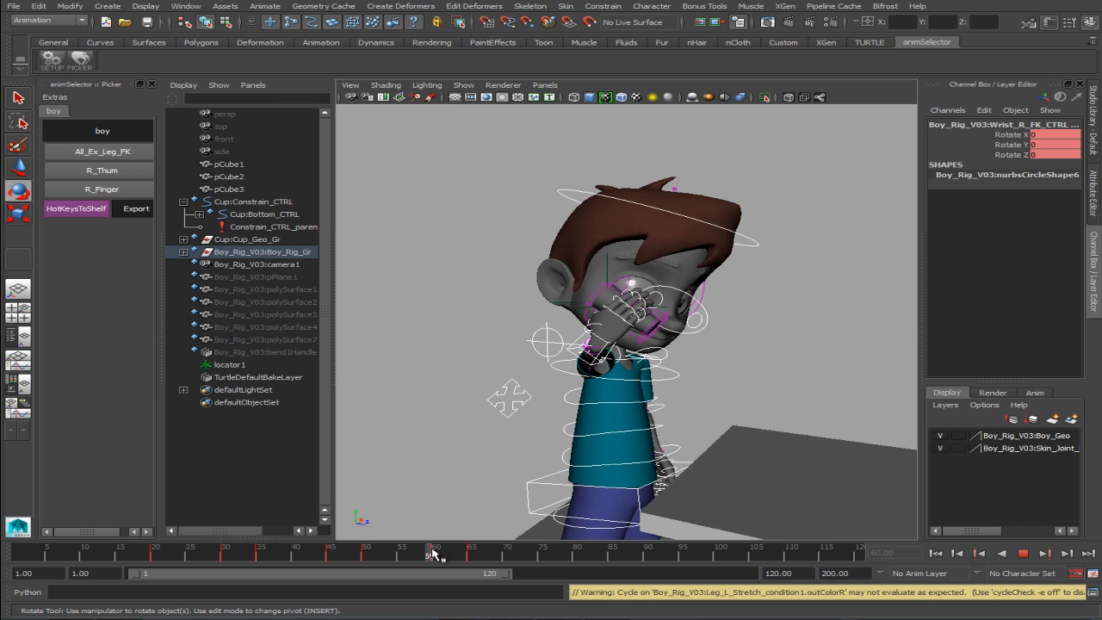
click(462, 459)
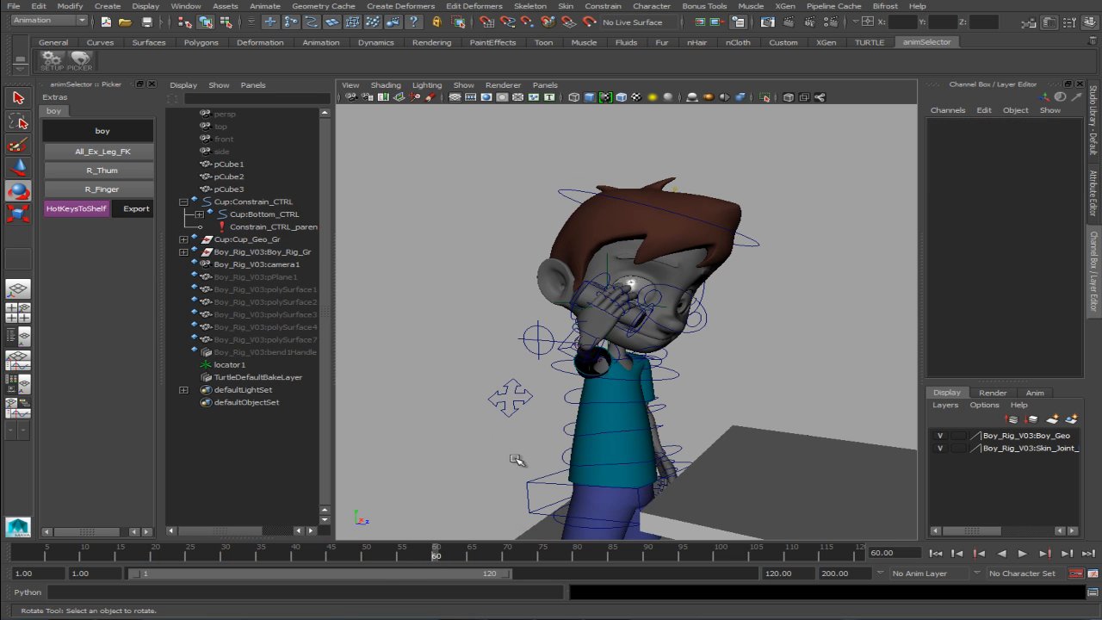
click(564, 461)
drag(582, 472, 560, 468)
key(ctrl+z)
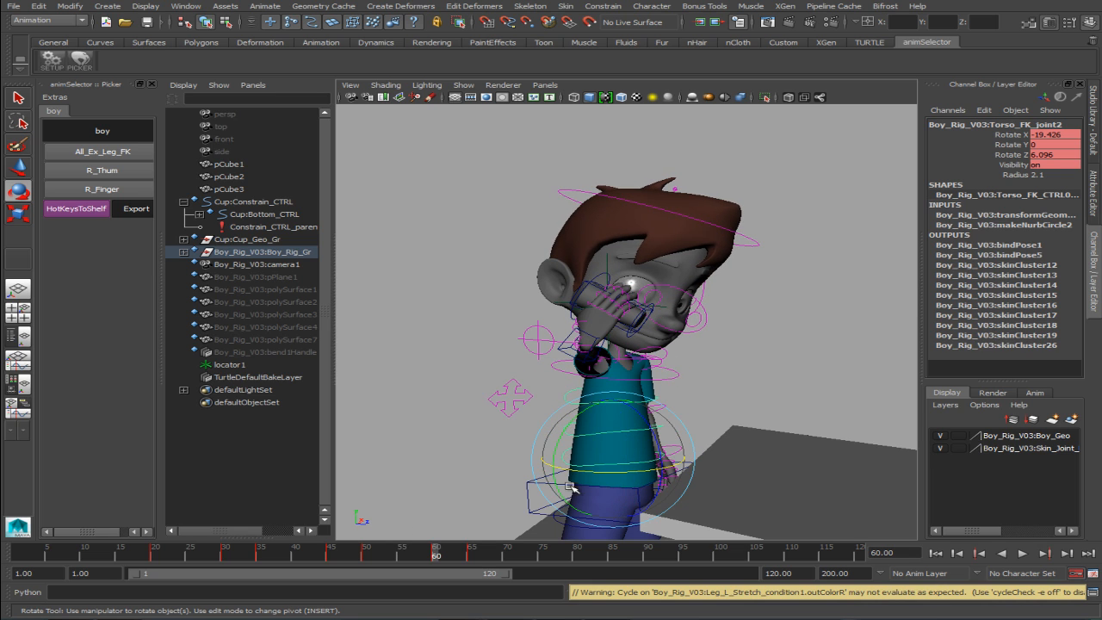
At frame 65, twist the torso slightly further and rotate the top neck IK control to turn the head back toward the throwing hand.
drag(435, 553, 472, 554)
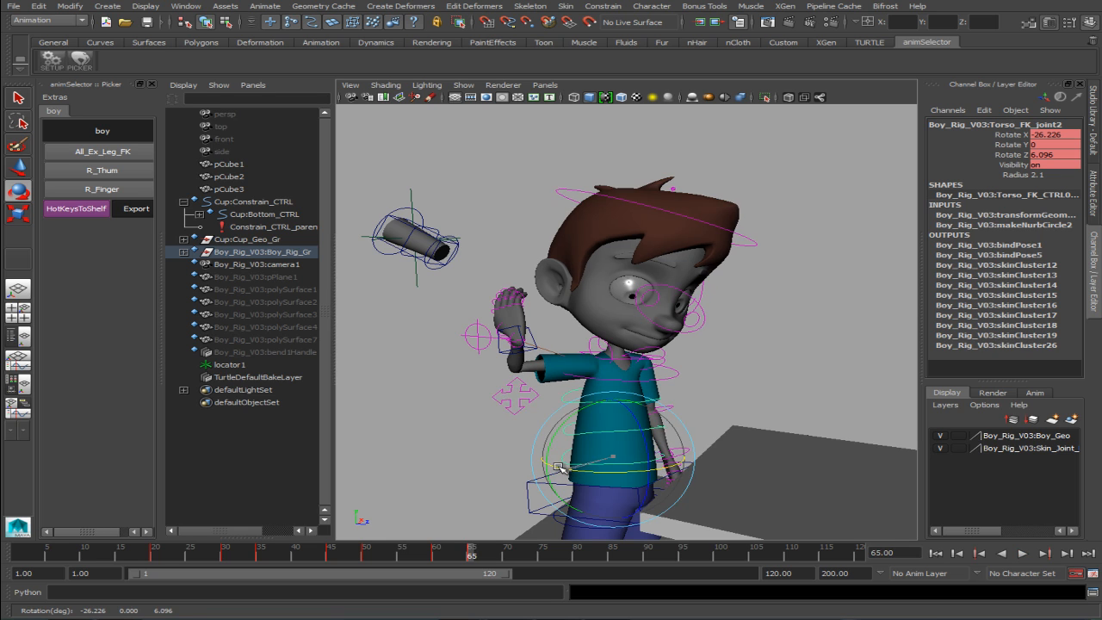
drag(560, 469, 555, 239)
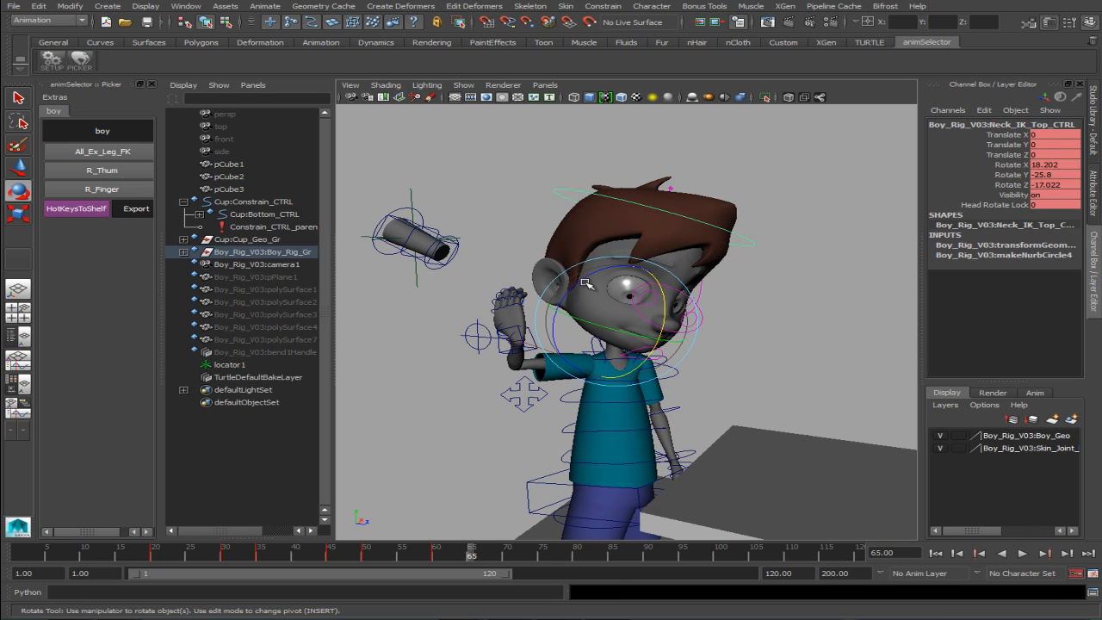
drag(579, 281, 572, 288)
drag(590, 330, 550, 328)
drag(411, 554, 512, 553)
key(alt+v)
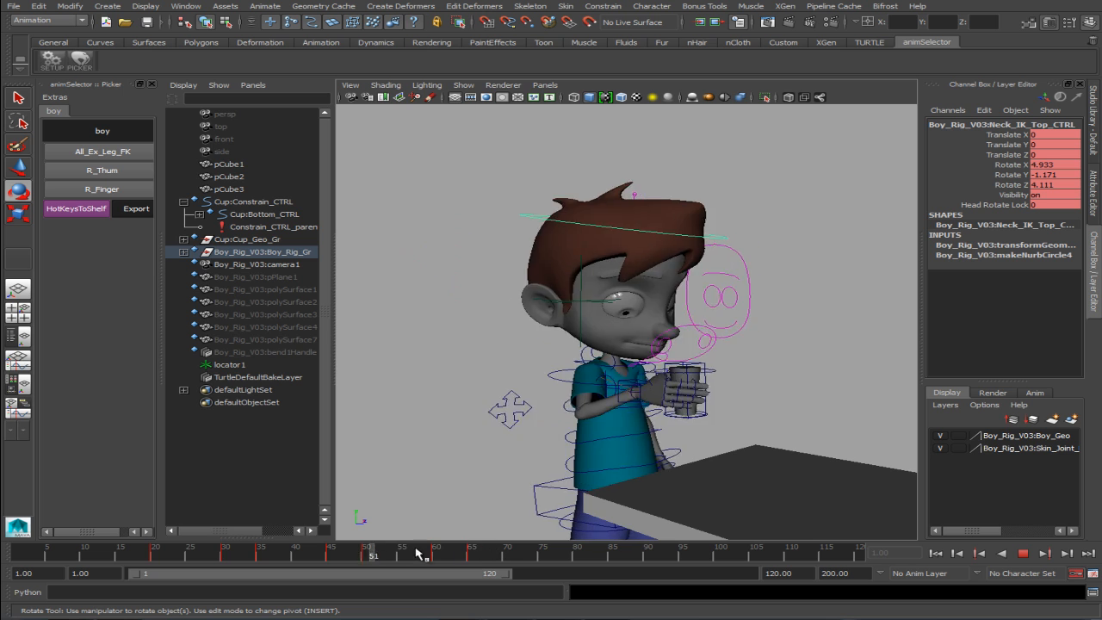
drag(407, 546, 443, 553)
Open the Graph Editor for locator1 and frame its Translate X, Y and Z curves.
click(564, 241)
click(566, 253)
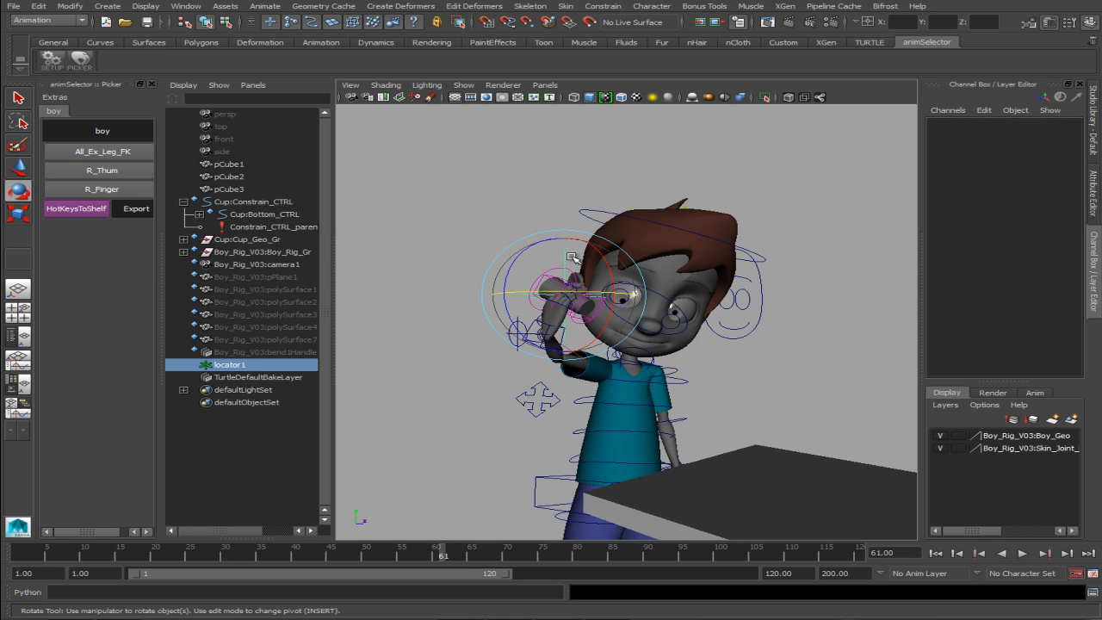
key(alt+v)
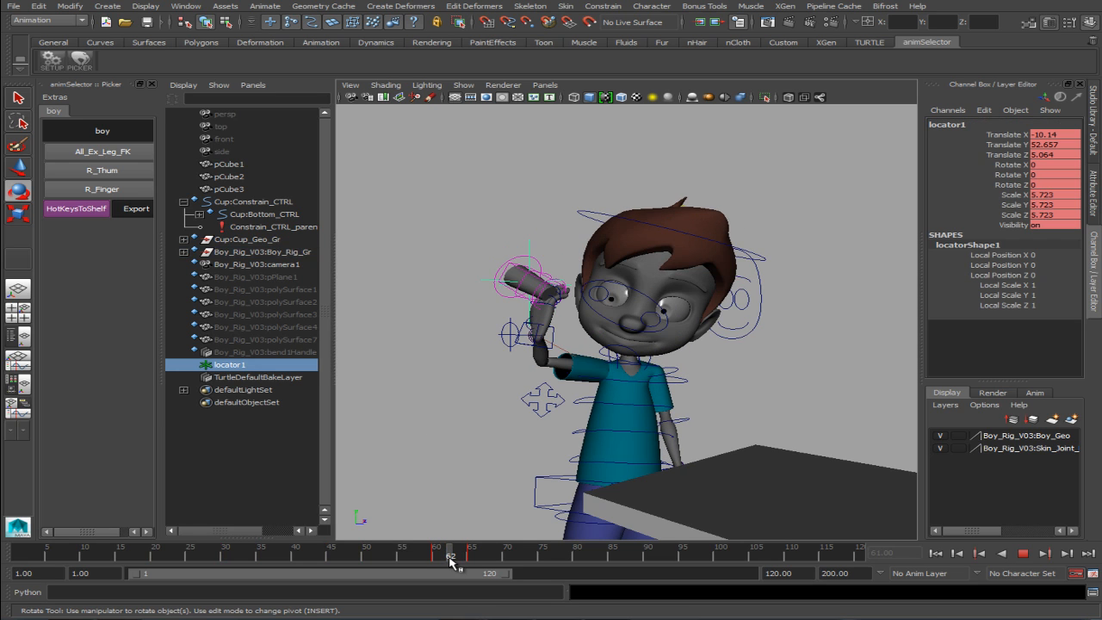
key(alt+v)
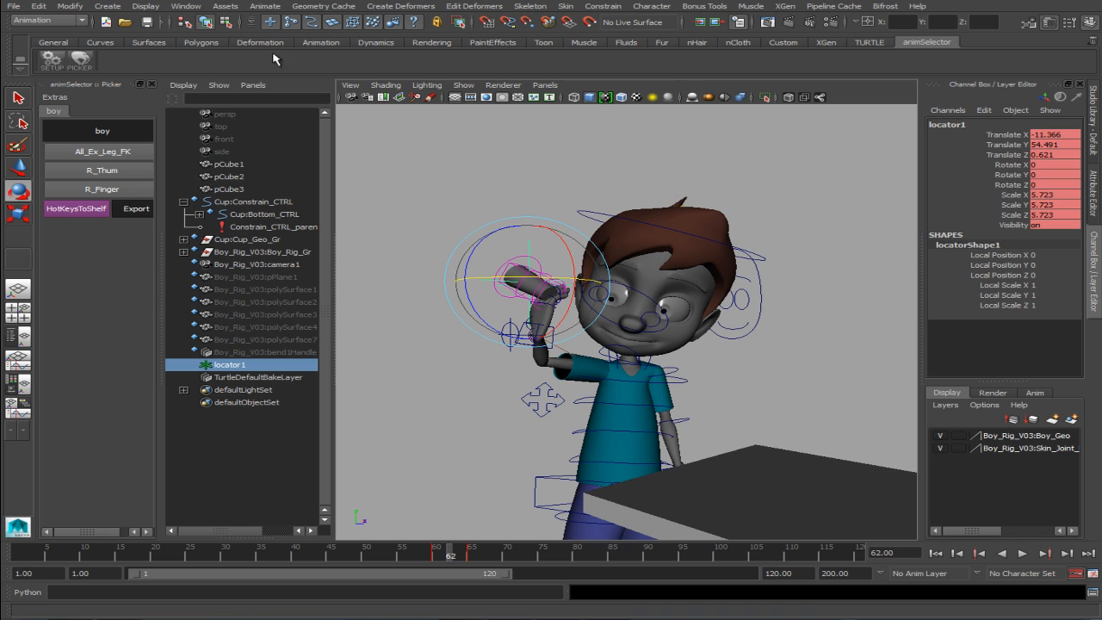
click(255, 7)
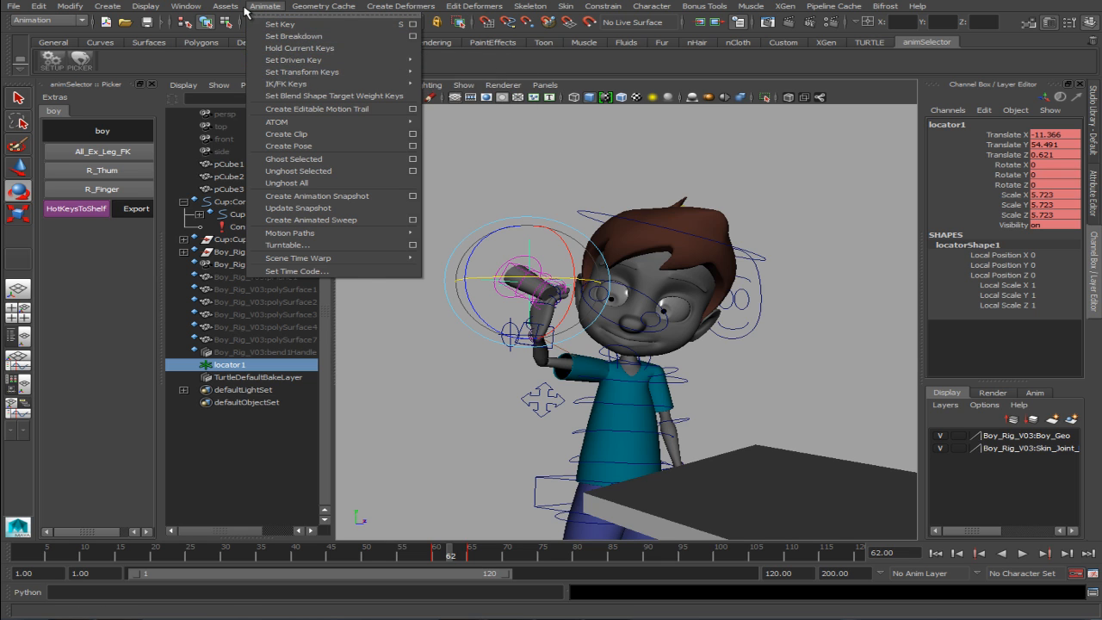
mouse_move(186, 7)
mouse_move(318, 48)
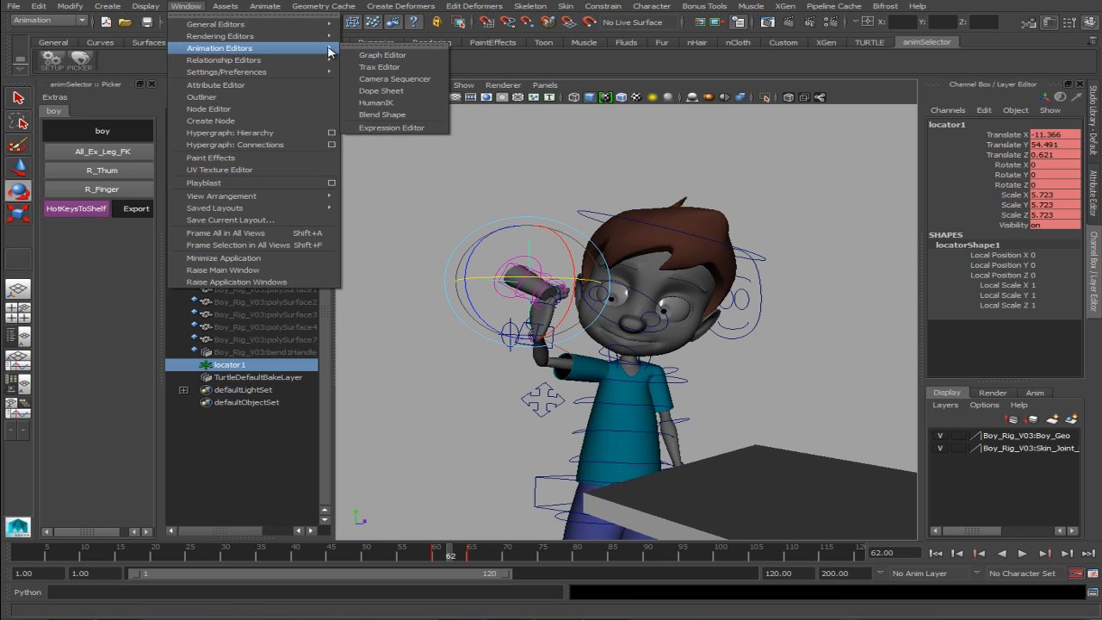
click(383, 55)
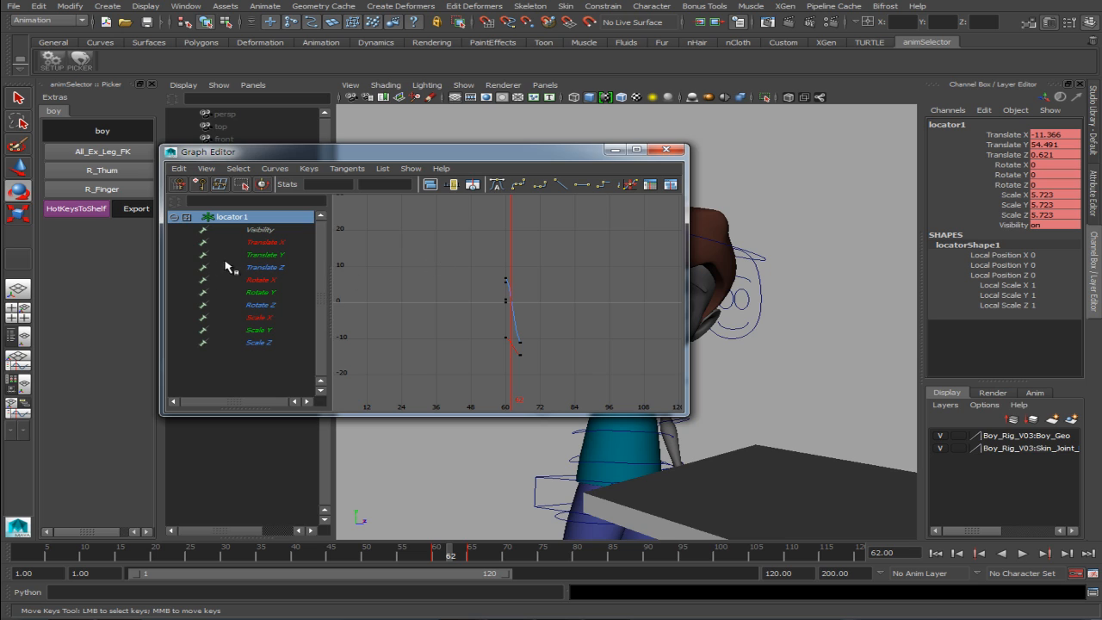
drag(252, 247, 254, 267)
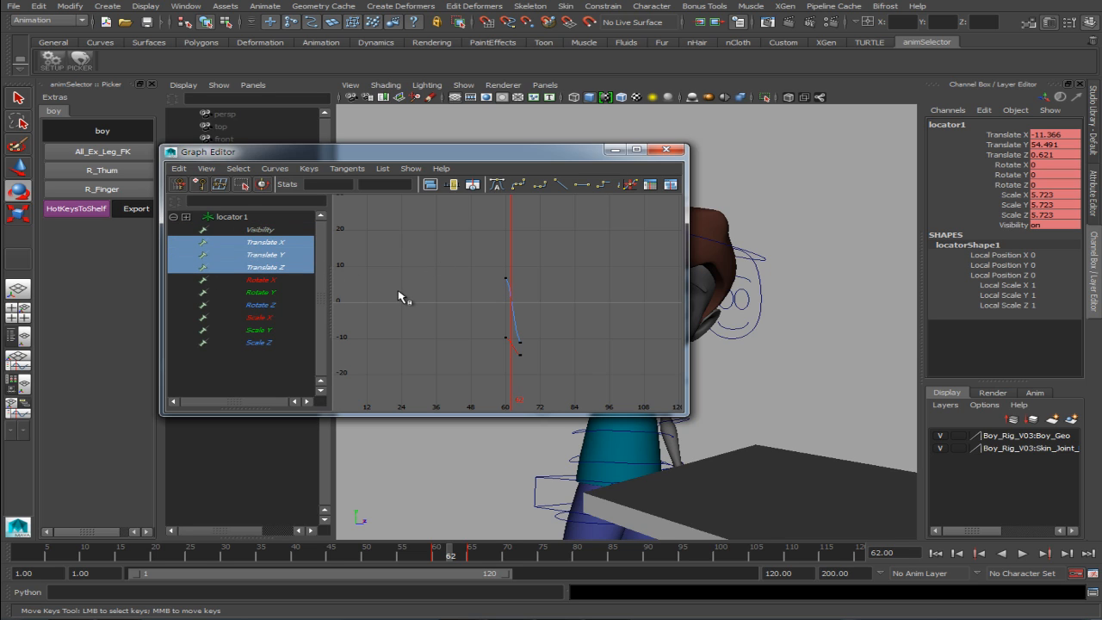
key(f)
Tilt the outgoing tangent of locator1's Translate Y key at frame 60 upward, check the Translate X curve, and minimize the Graph Editor.
drag(358, 239, 392, 278)
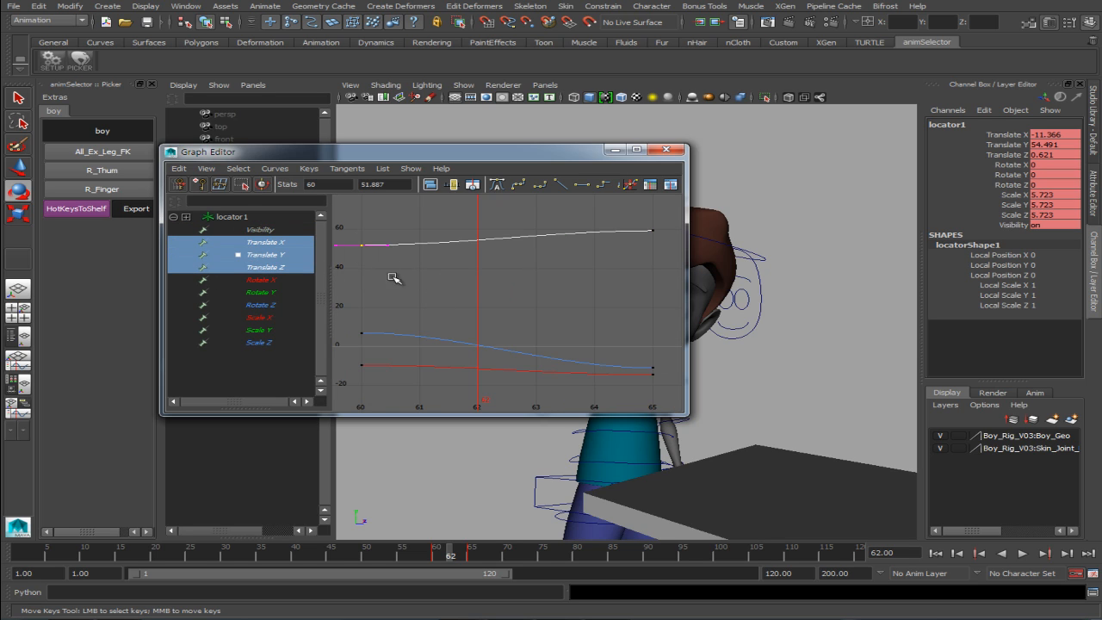
drag(383, 342, 382, 343)
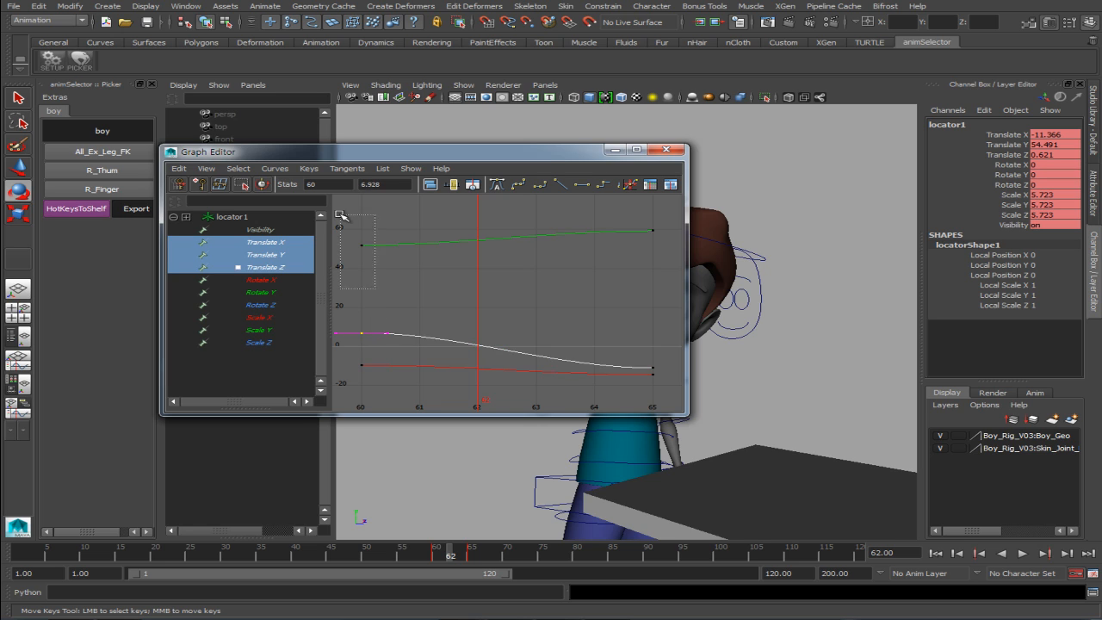
drag(340, 215, 341, 215)
middle_drag(409, 263, 403, 260)
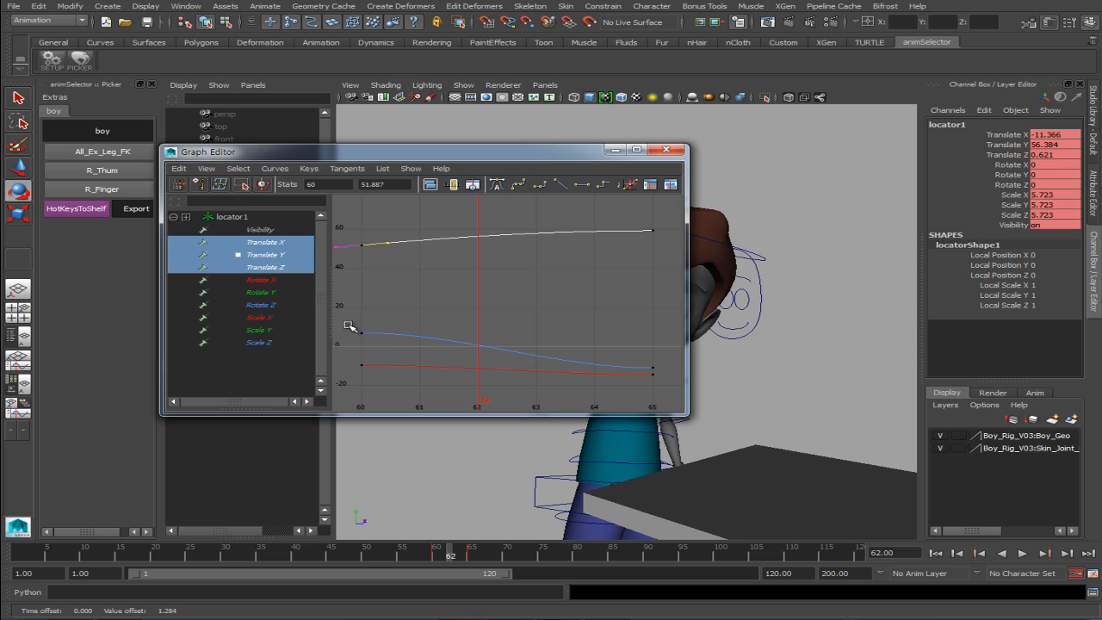
drag(349, 325, 394, 374)
key(f)
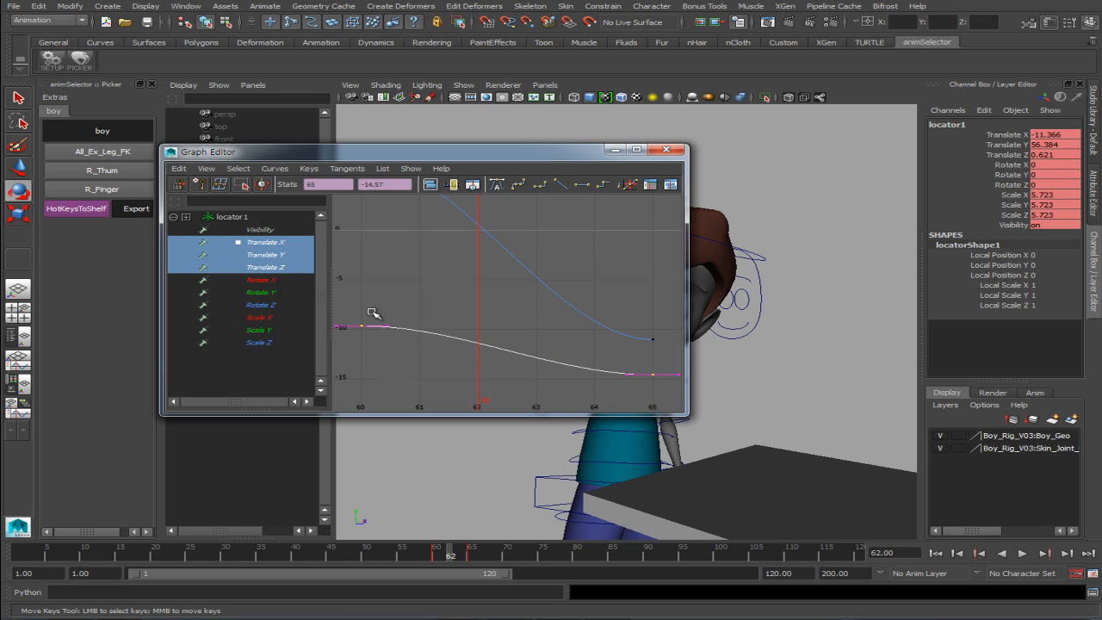
click(614, 150)
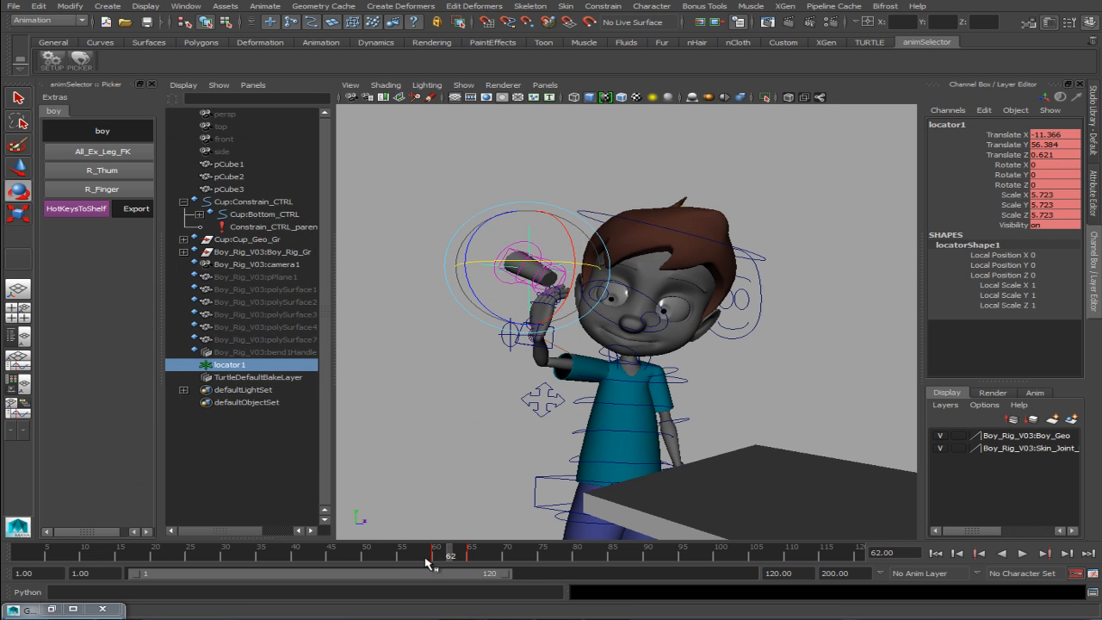
Scrub through the cup's release, and play the animation from frame 1 to review the whole toss from several angles.
key(alt+v)
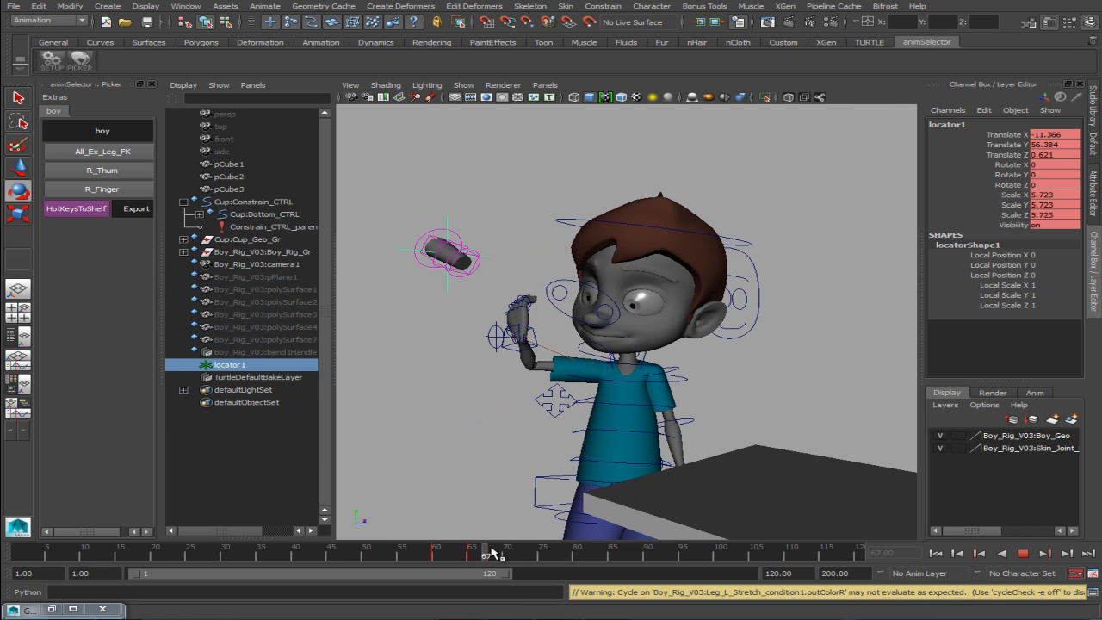
key(alt+v)
alt+right_drag(489, 412, 461, 422)
click(460, 423)
alt+drag(465, 413, 477, 372)
click(20, 553)
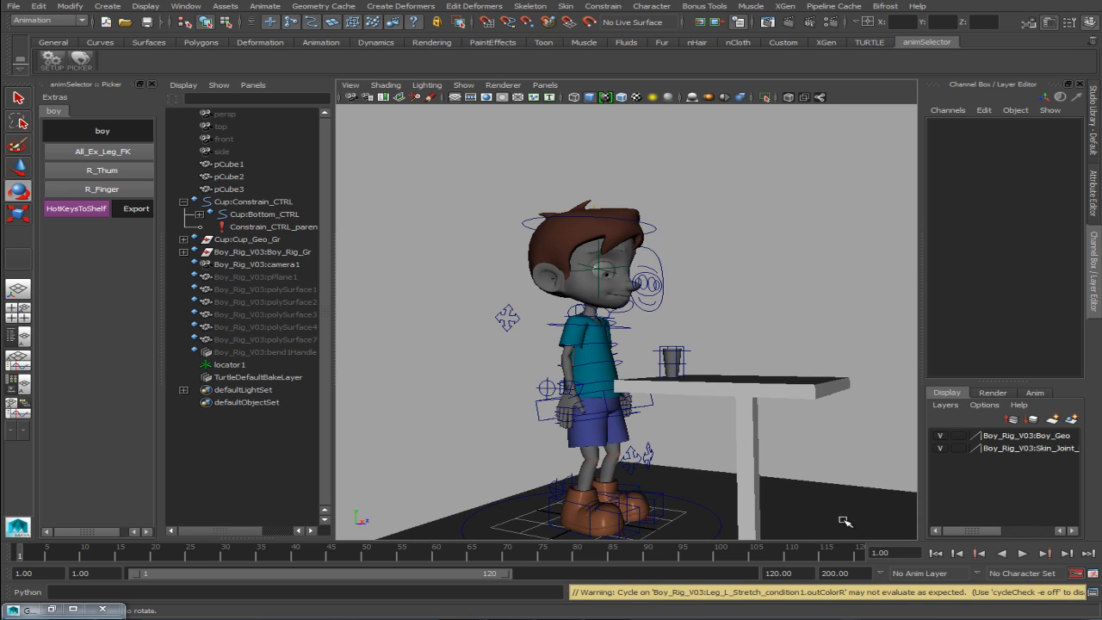
alt+drag(585, 408, 498, 415)
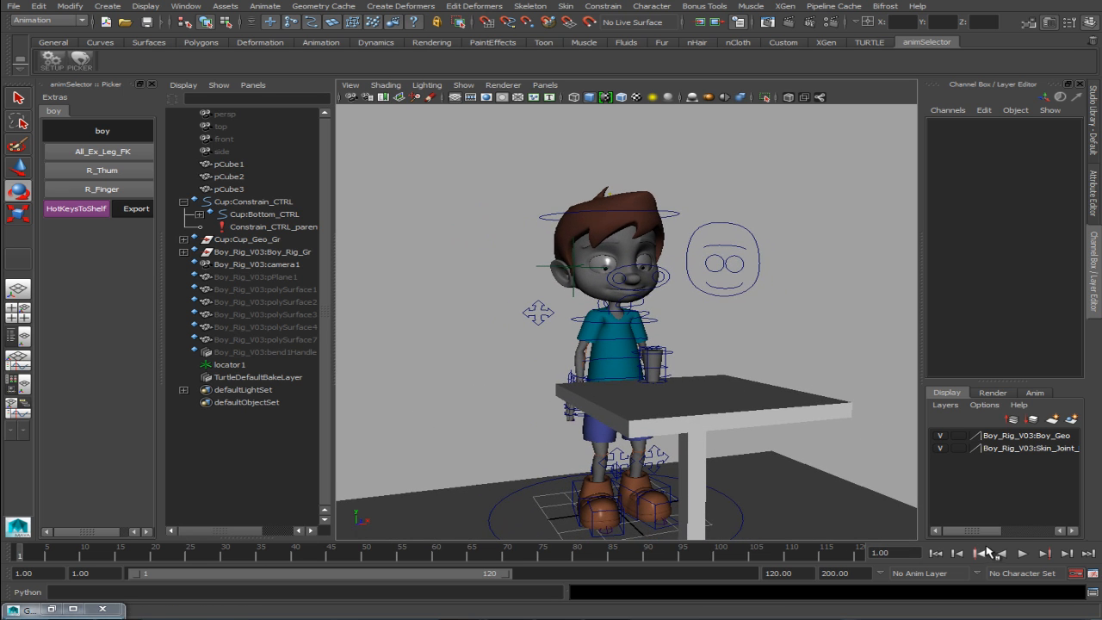
click(1022, 554)
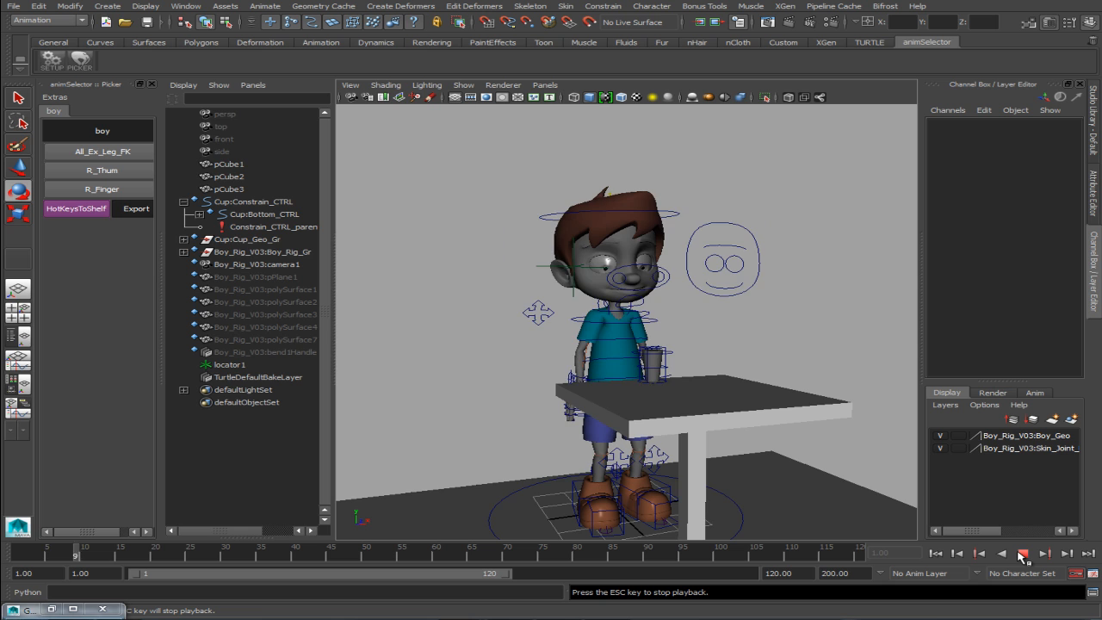
click(1022, 555)
alt+drag(558, 426, 594, 413)
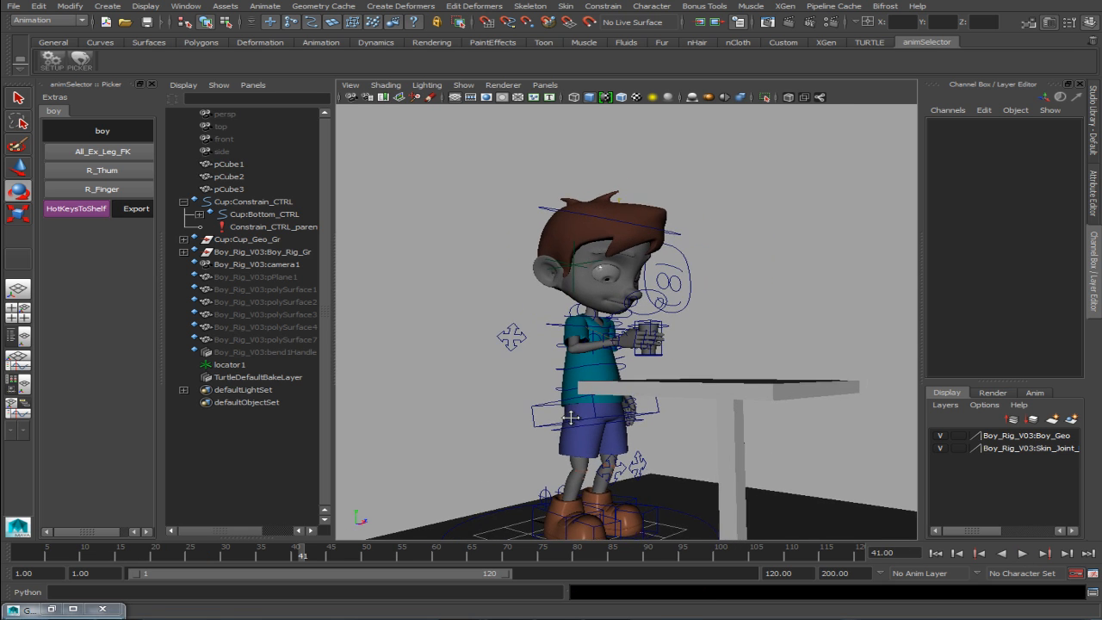
alt+middle_drag(554, 416, 530, 392)
alt+drag(530, 392, 528, 412)
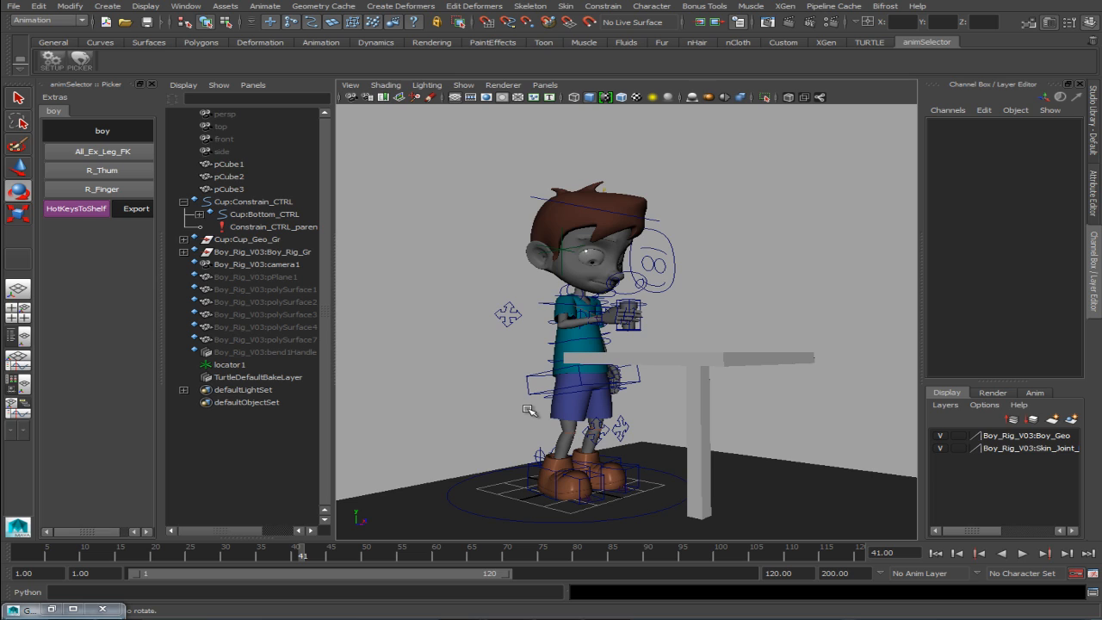